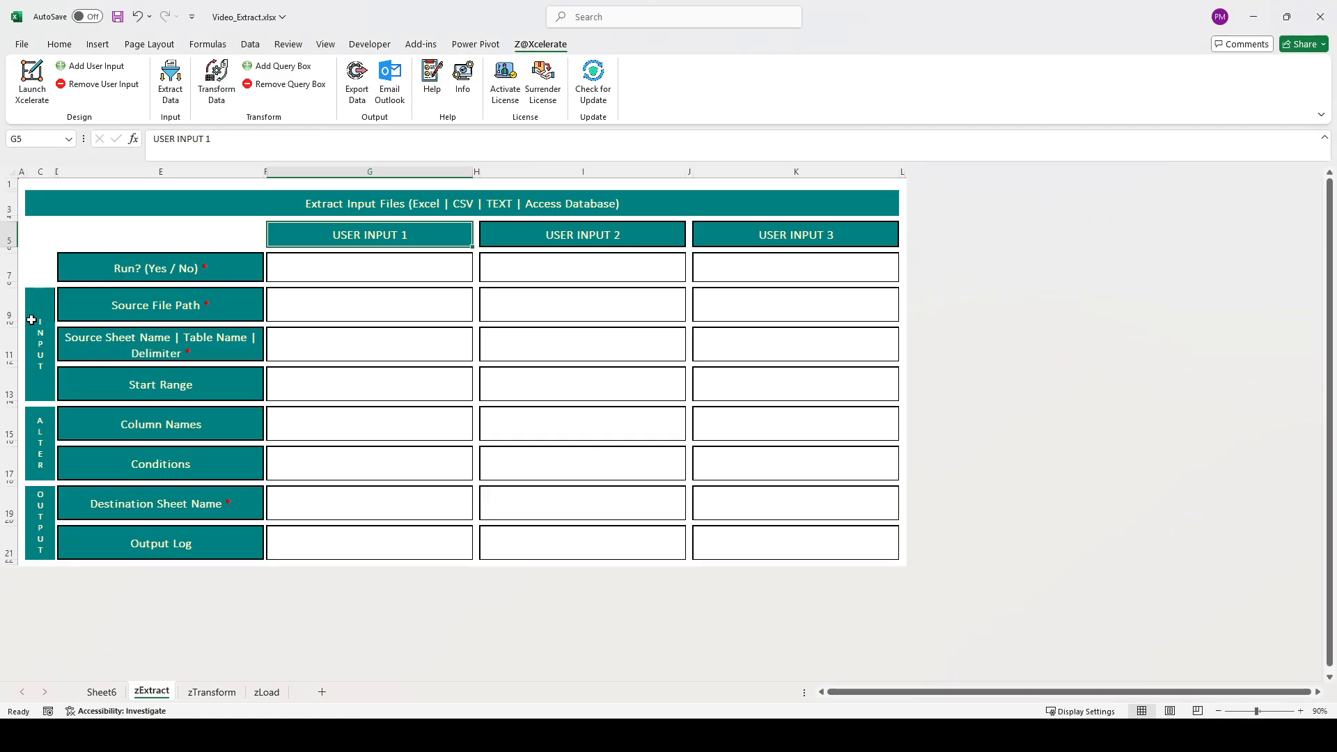
Examine the extract template's input, alter and output fields, the Run field and the three user input columns.
left_click(108, 303)
left_click_drag(108, 303, 110, 392)
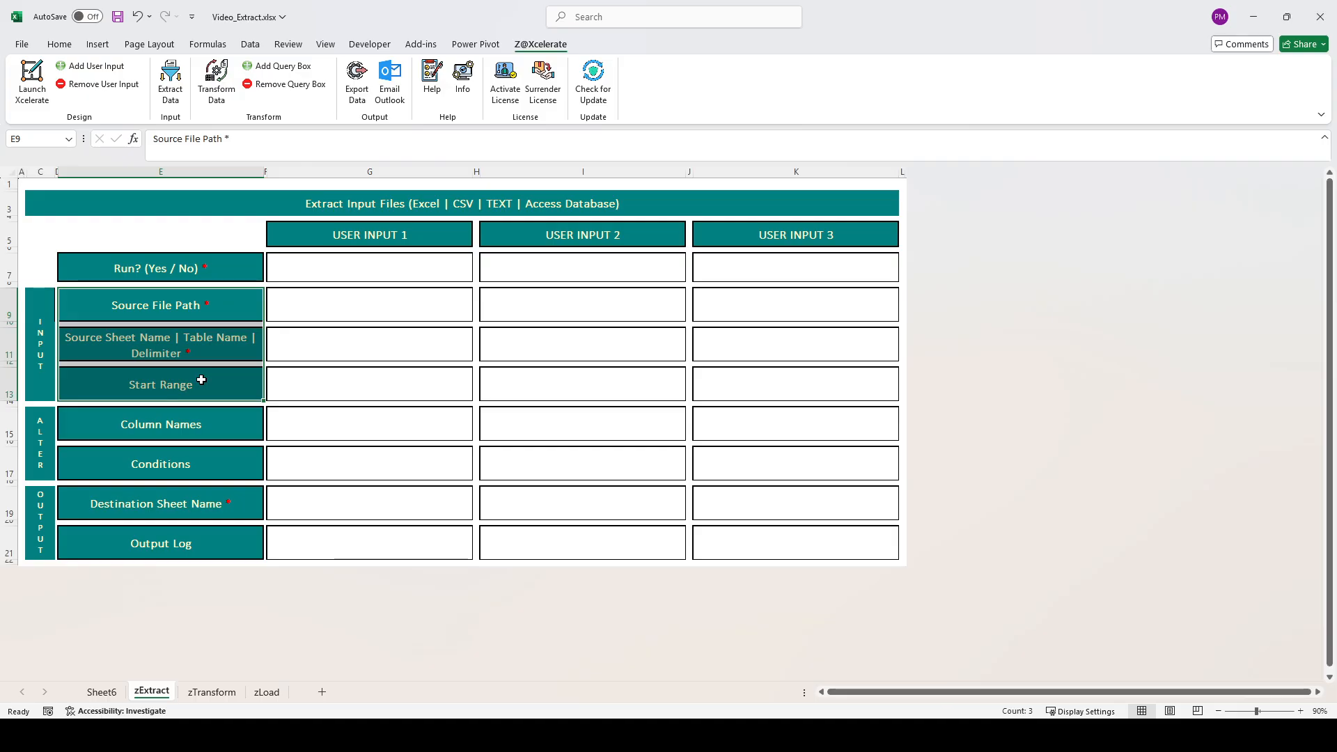
left_click(141, 436)
left_click_drag(141, 436, 139, 465)
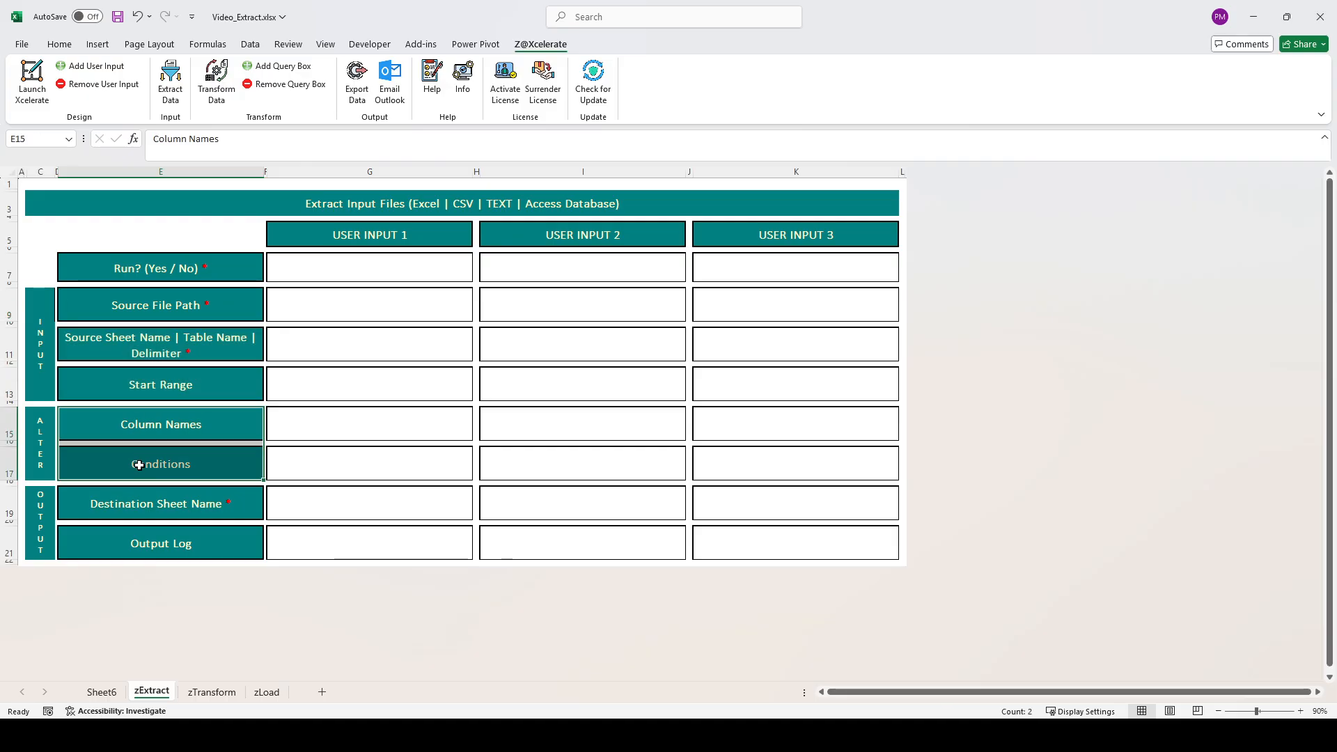
left_click_drag(126, 503, 122, 535)
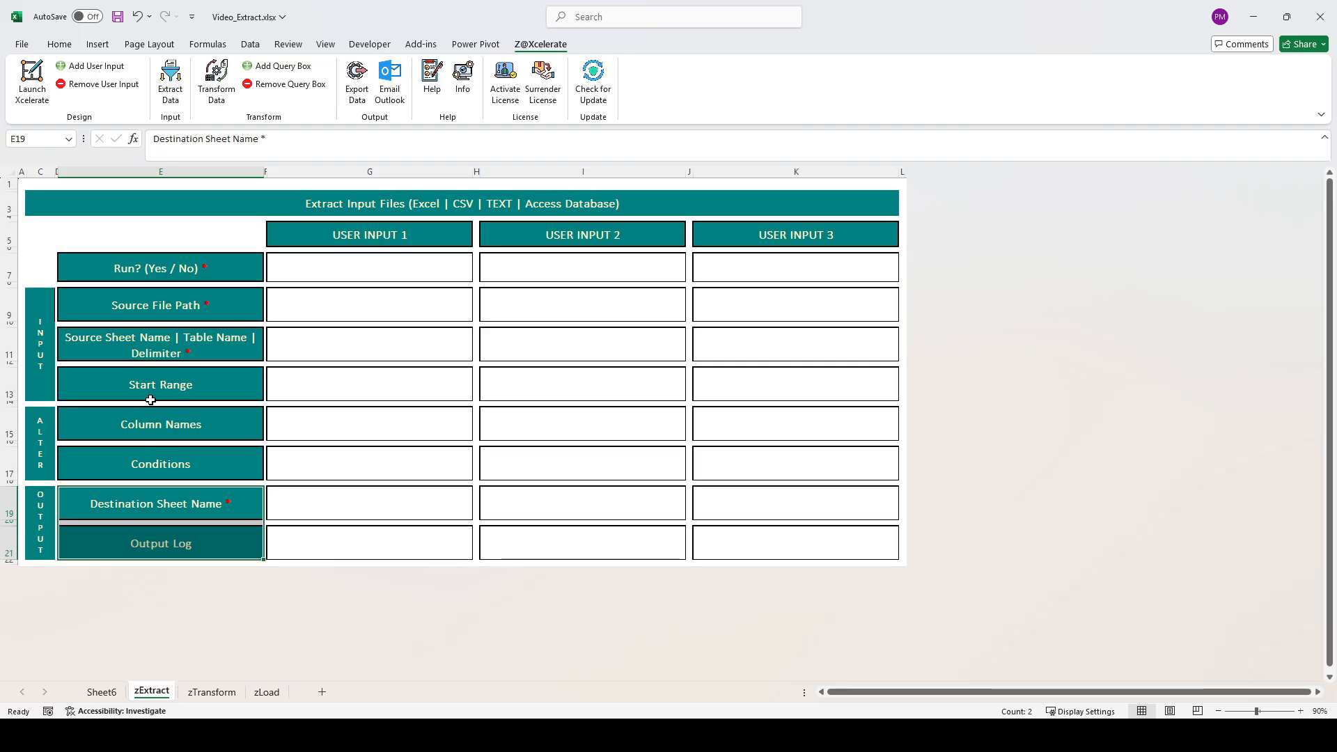
left_click(173, 340)
left_click(178, 308)
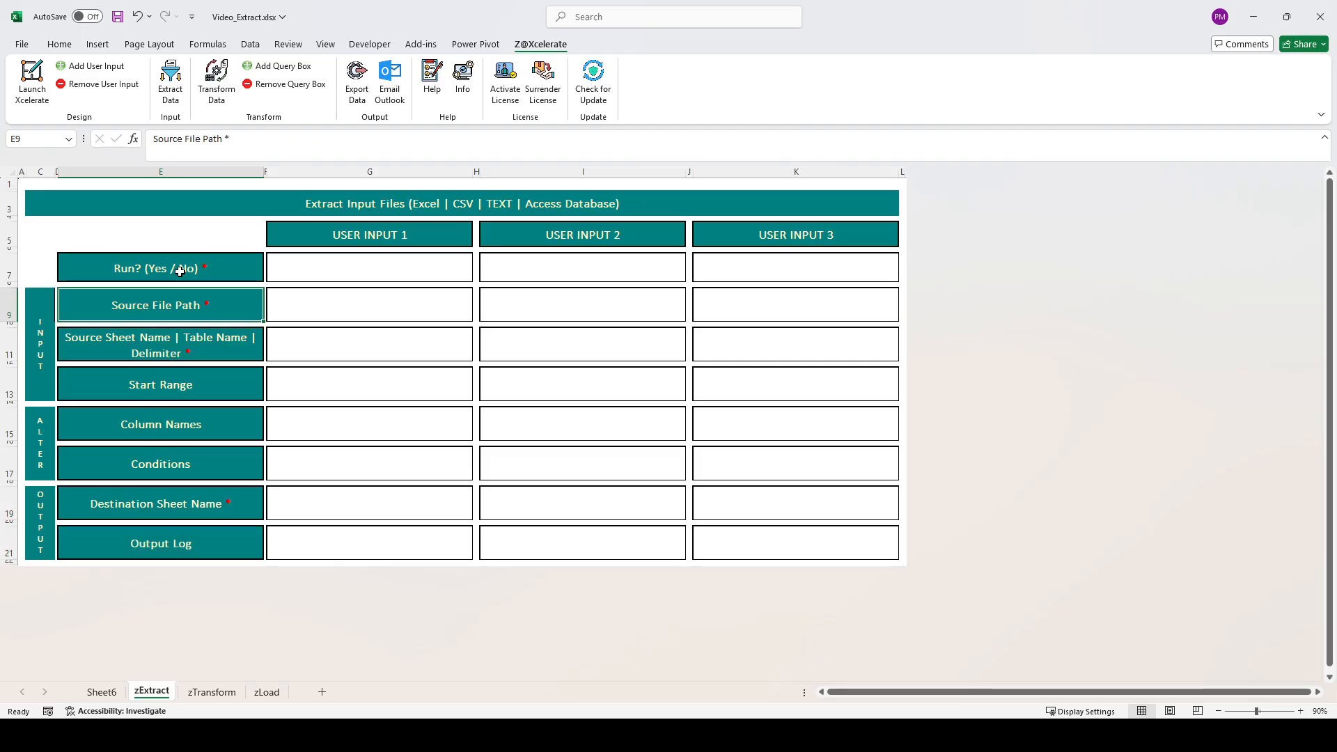
left_click(179, 271)
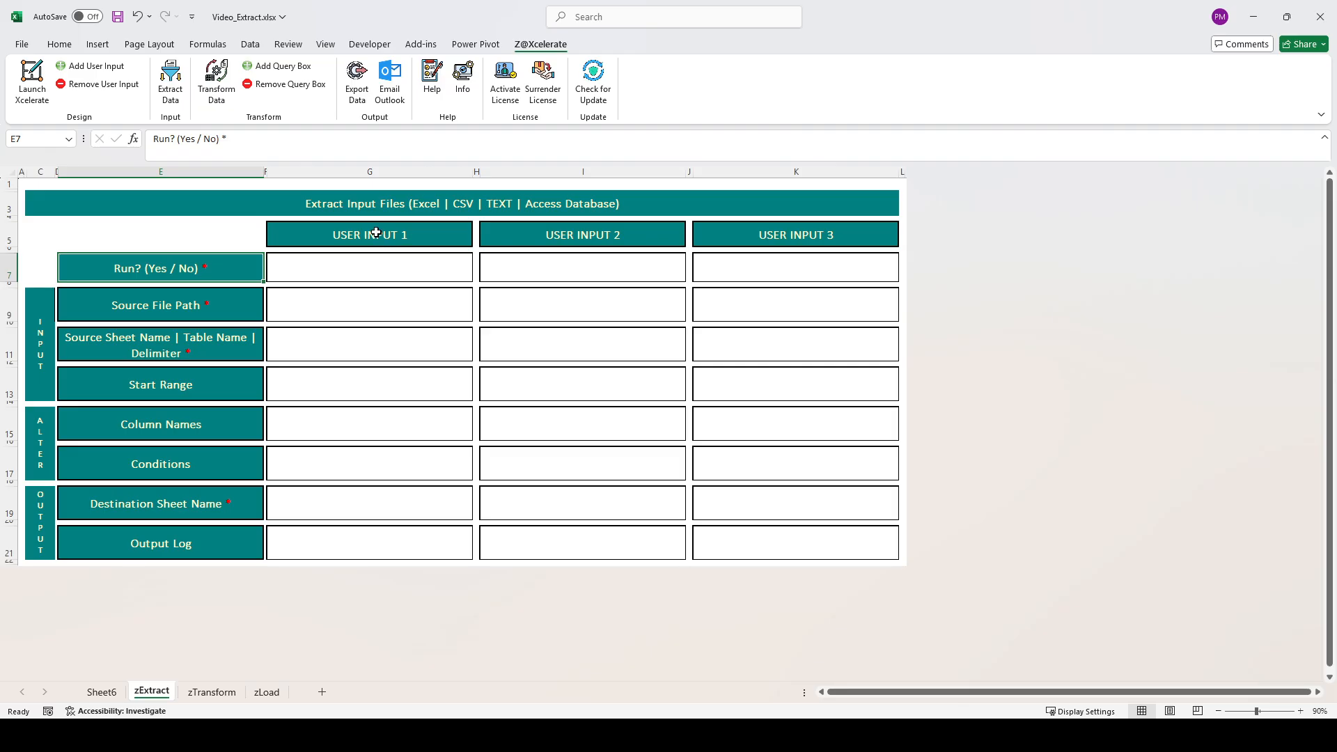
left_click_drag(388, 231, 733, 557)
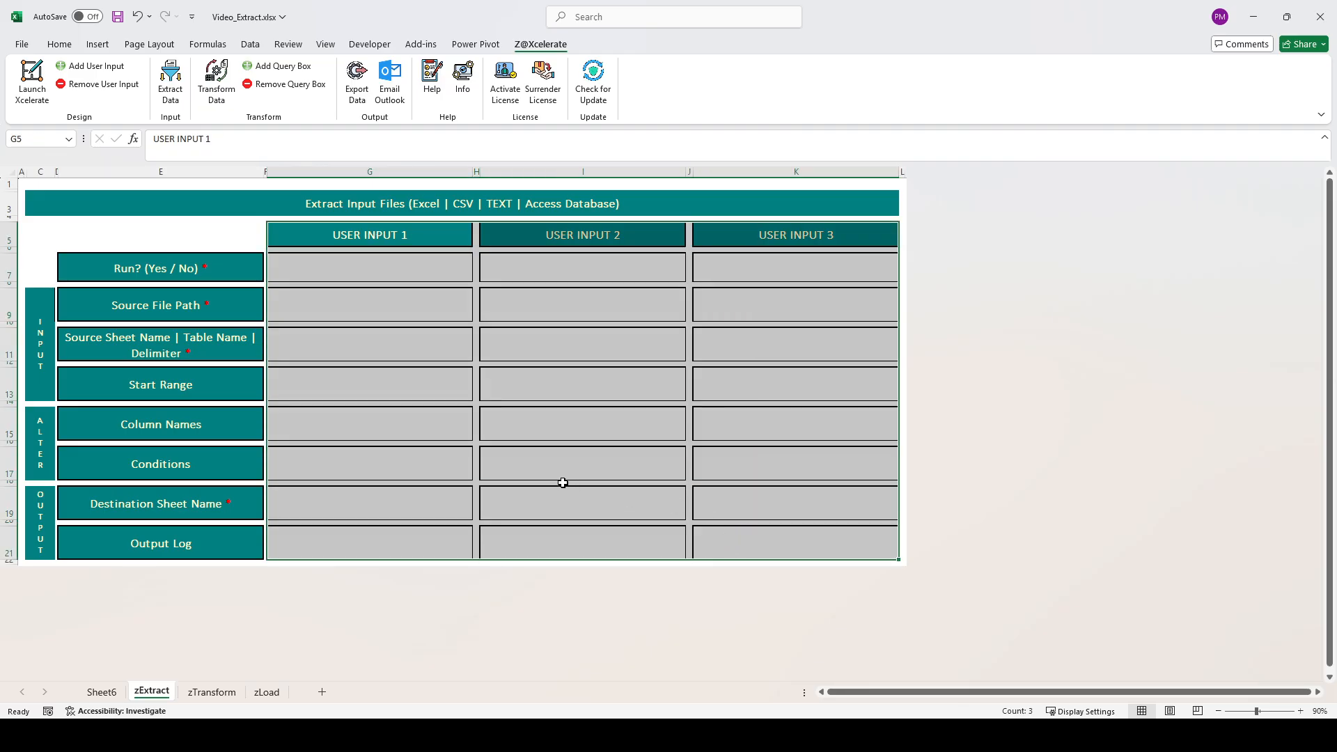
left_click(374, 302)
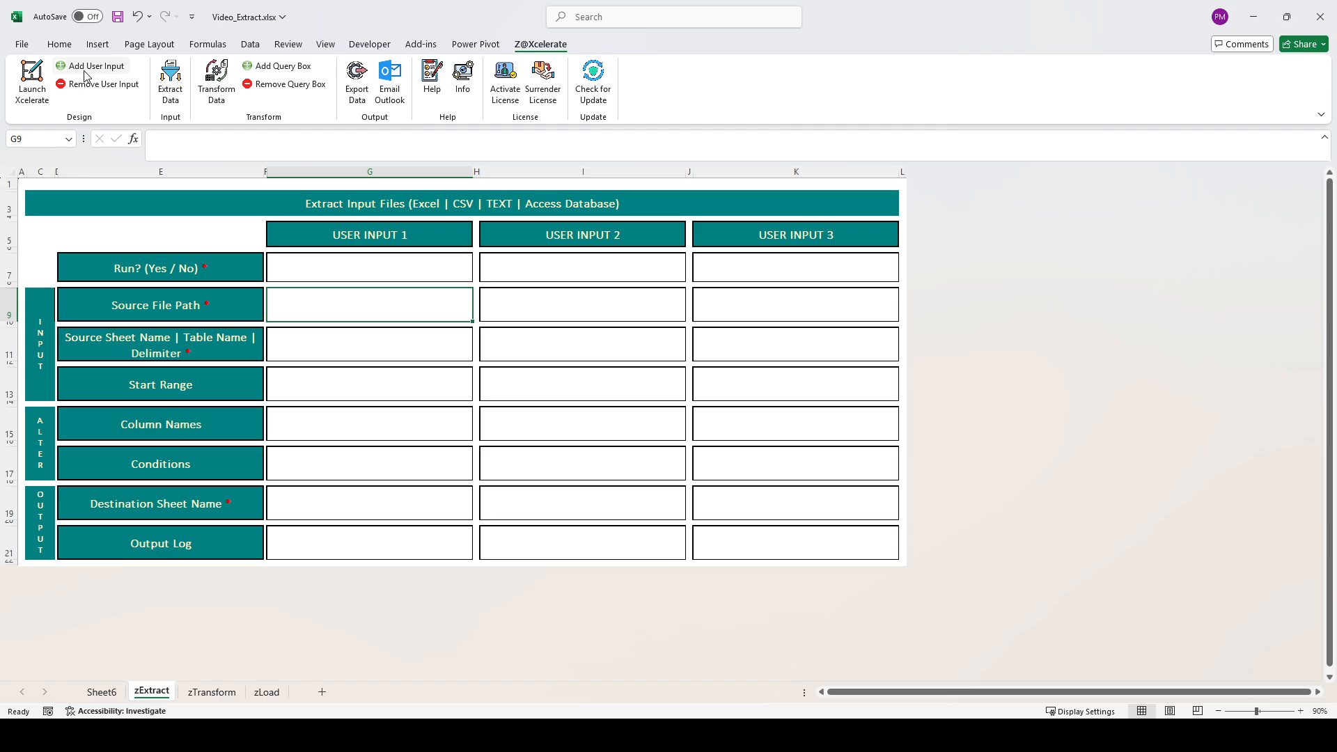
Add two extra user input columns to the extract template and remove both again.
left_click(371, 269)
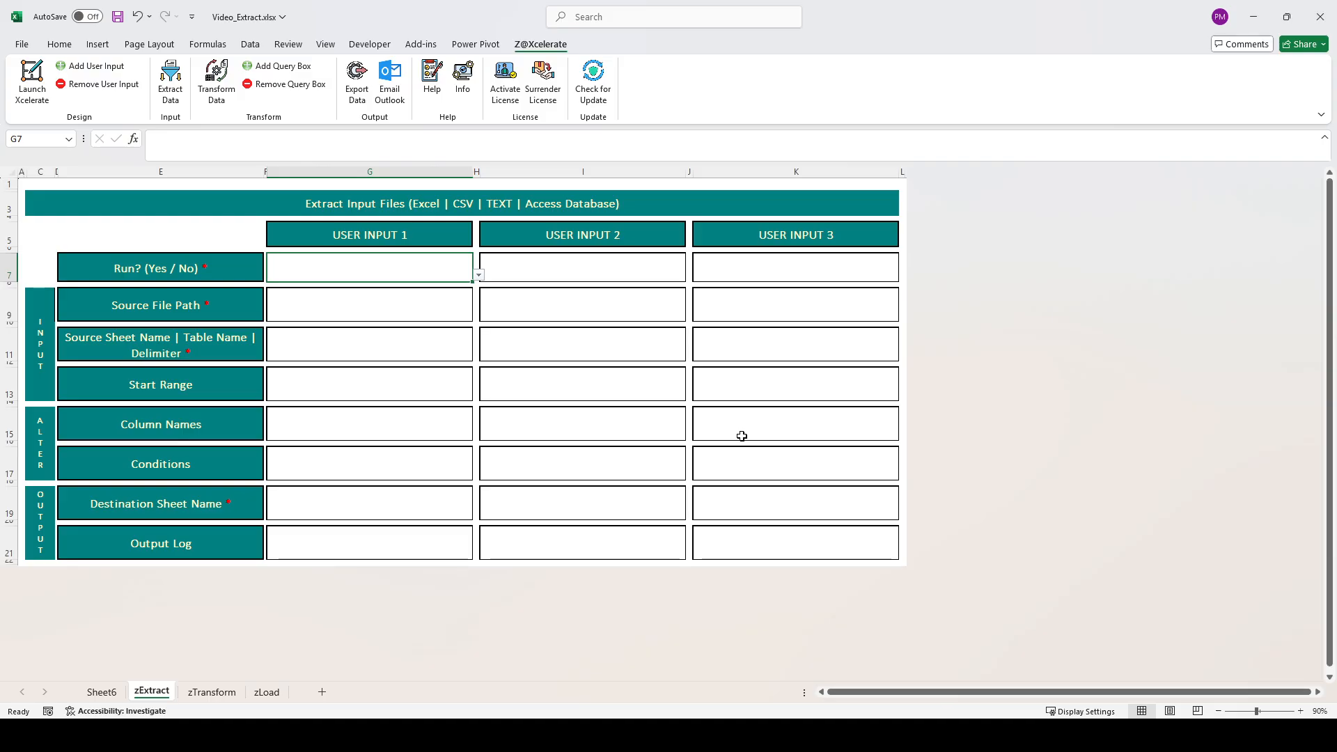
left_click(94, 68)
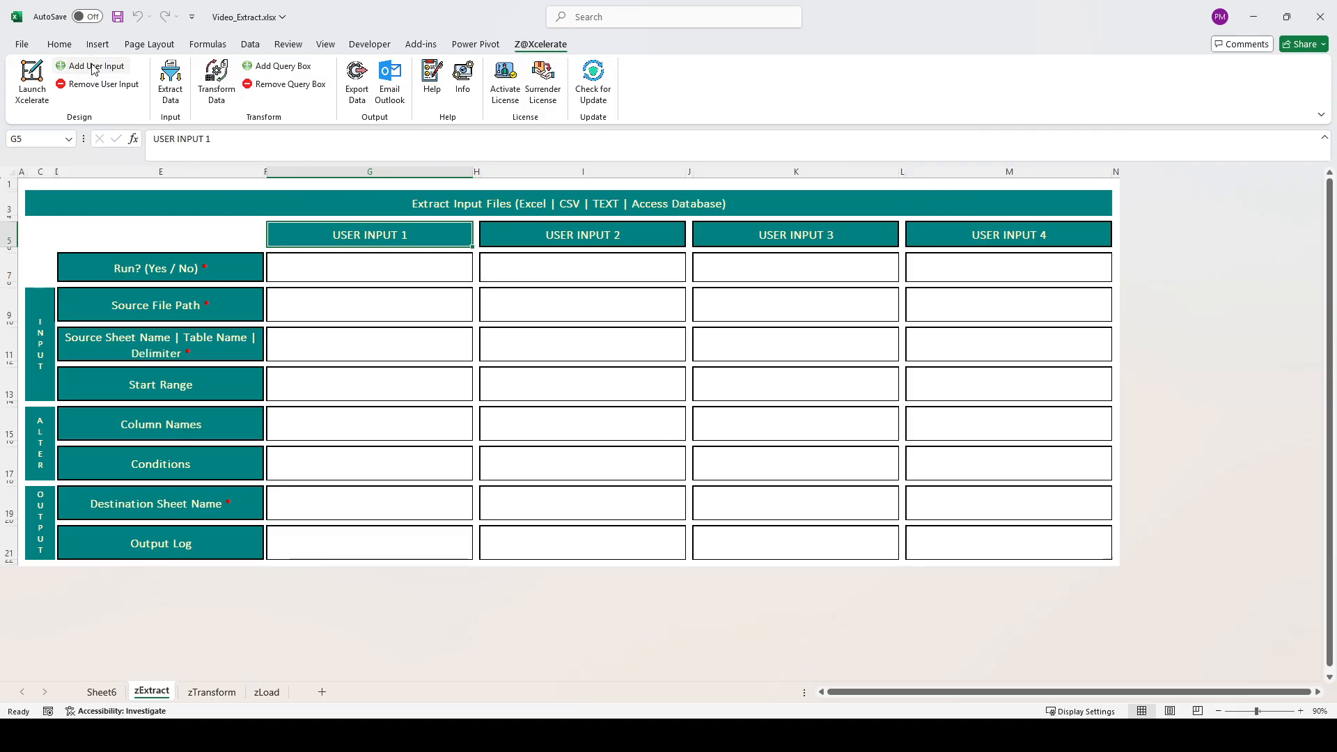
left_click(93, 68)
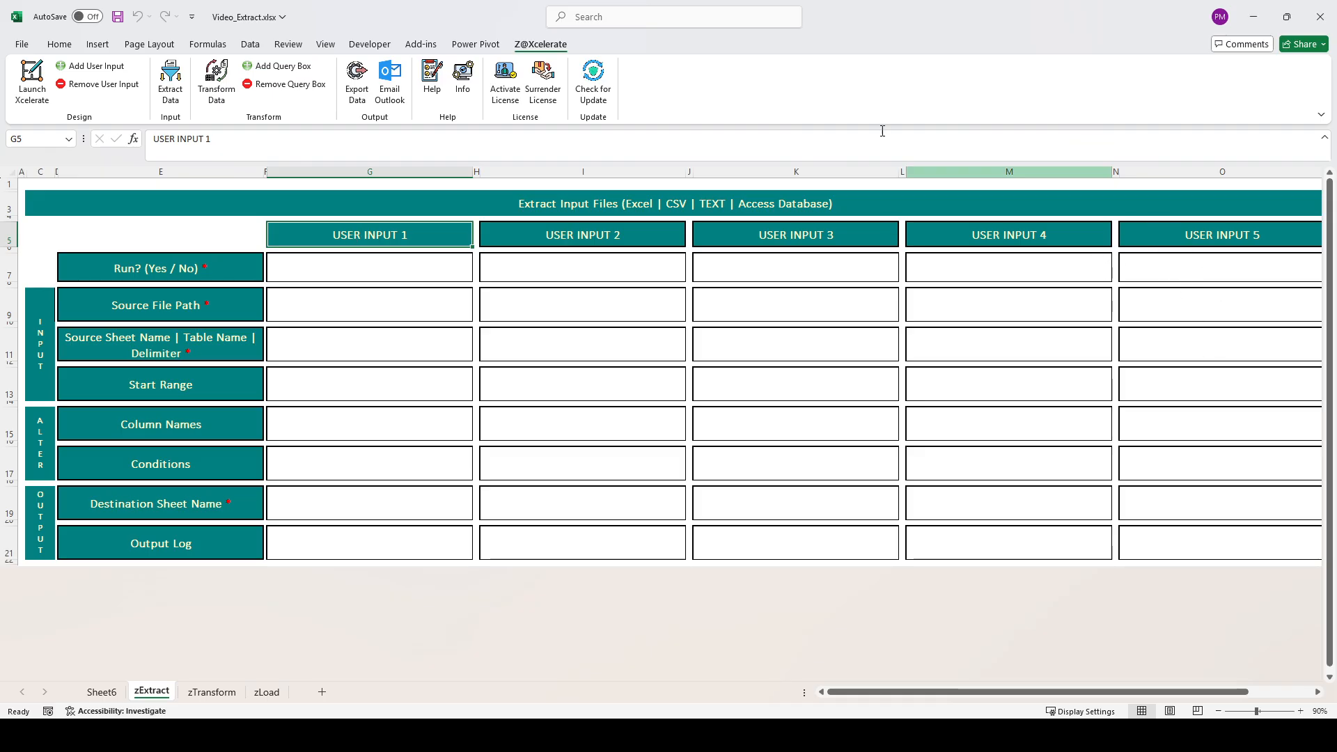
left_click(89, 86)
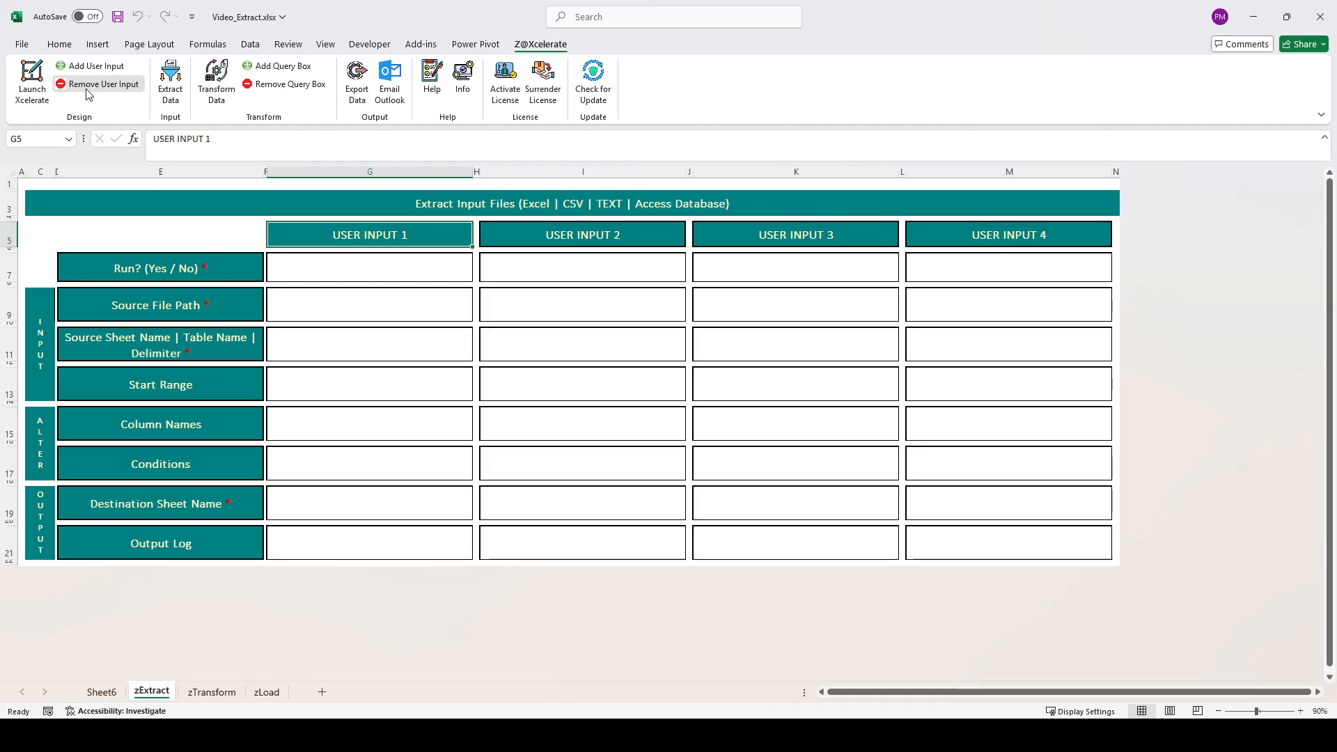
left_click(89, 95)
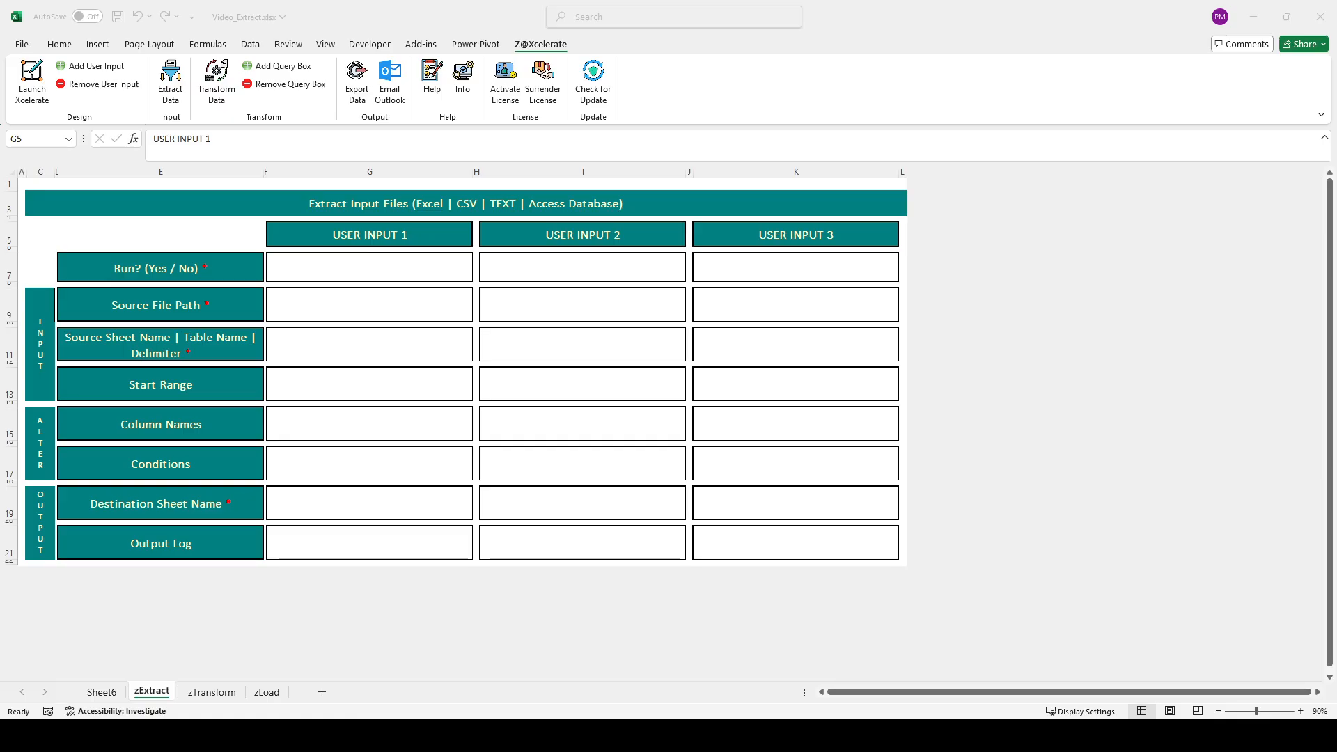
Set Run? to Yes for USER INPUT 1.
left_click(349, 267)
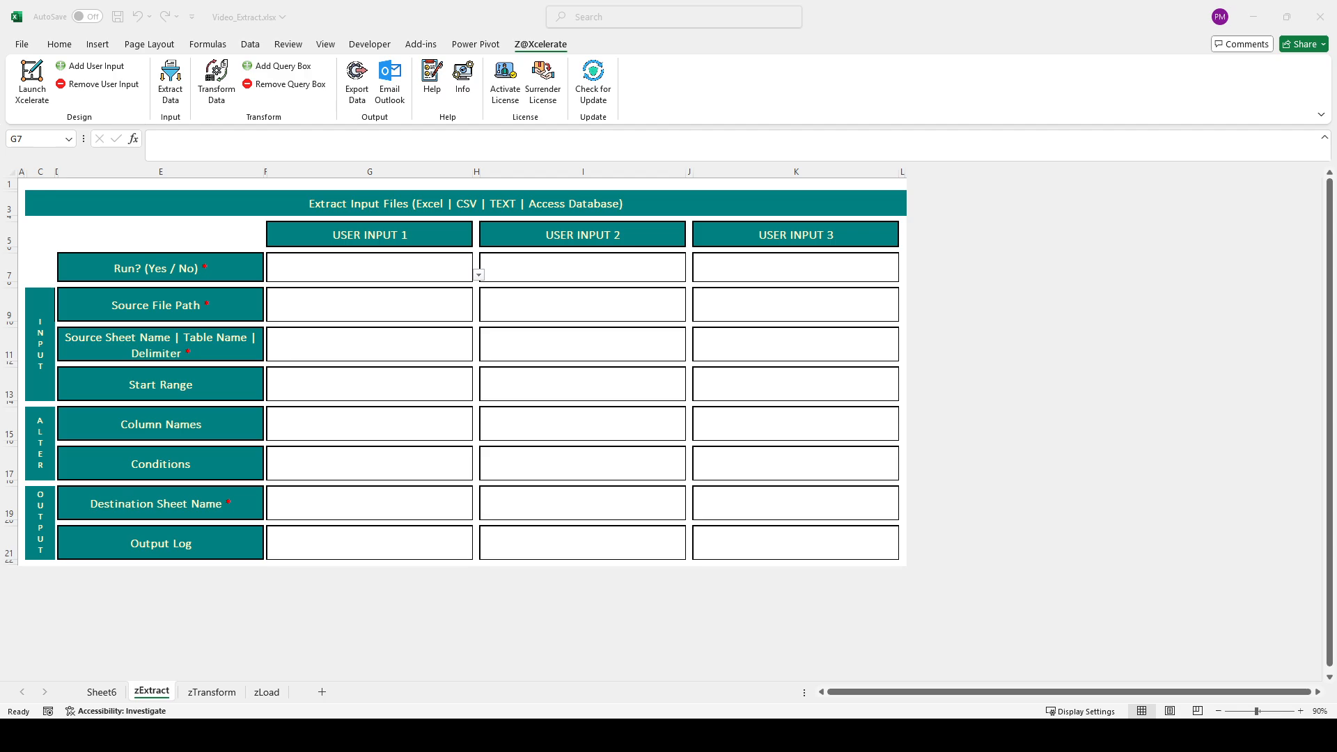
left_click(479, 275)
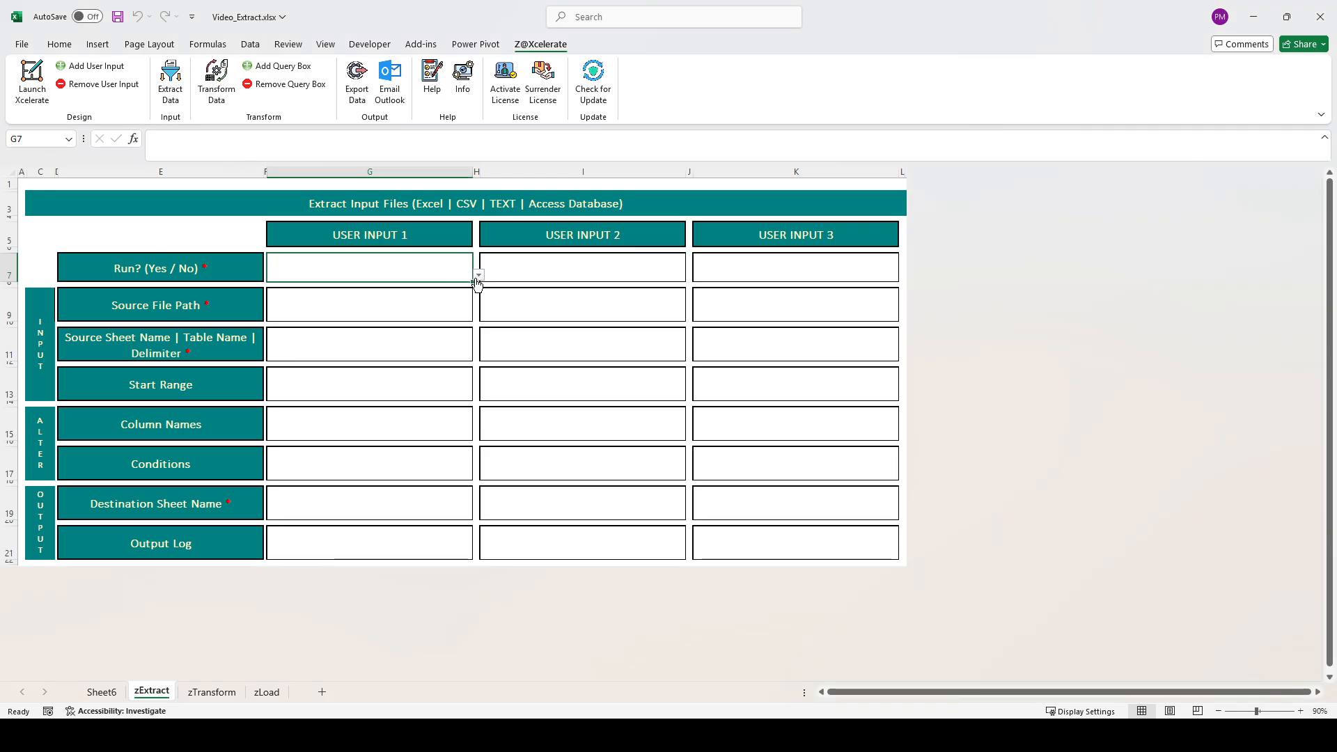
left_click(397, 286)
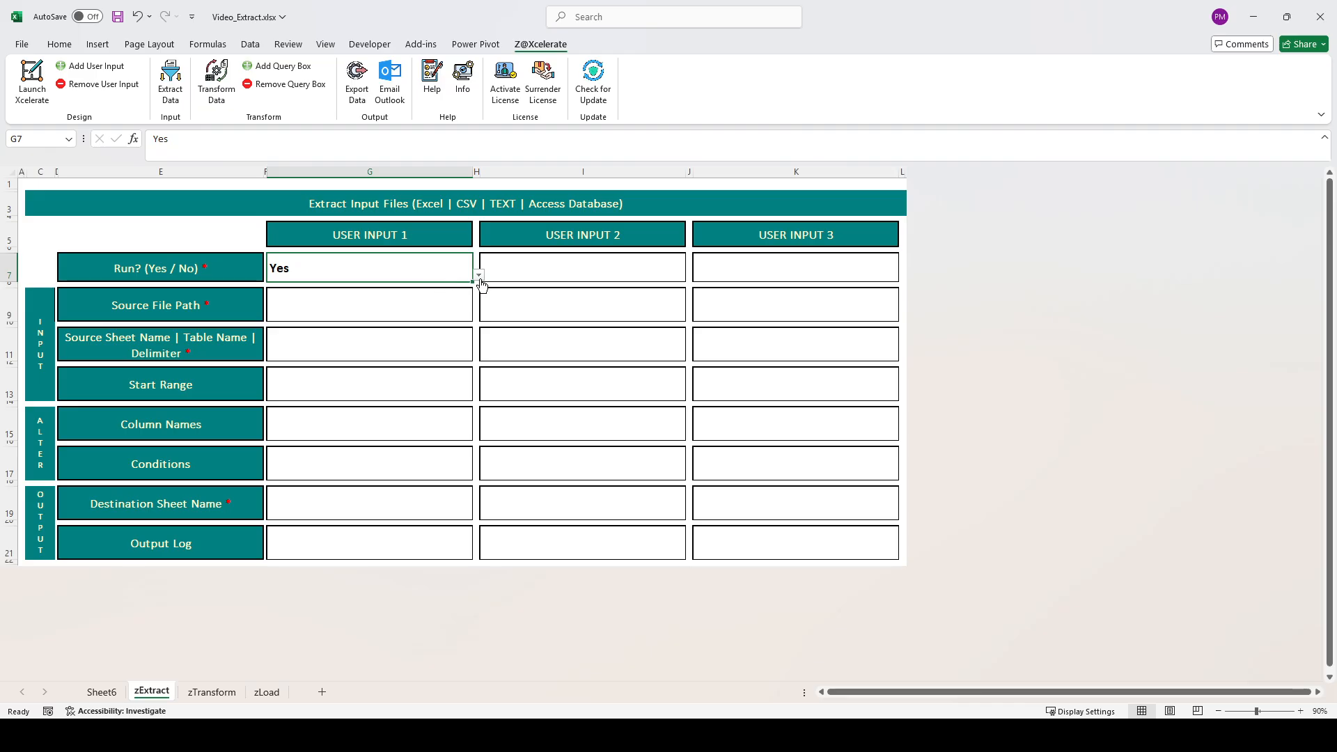
left_click(334, 304)
left_click(385, 287)
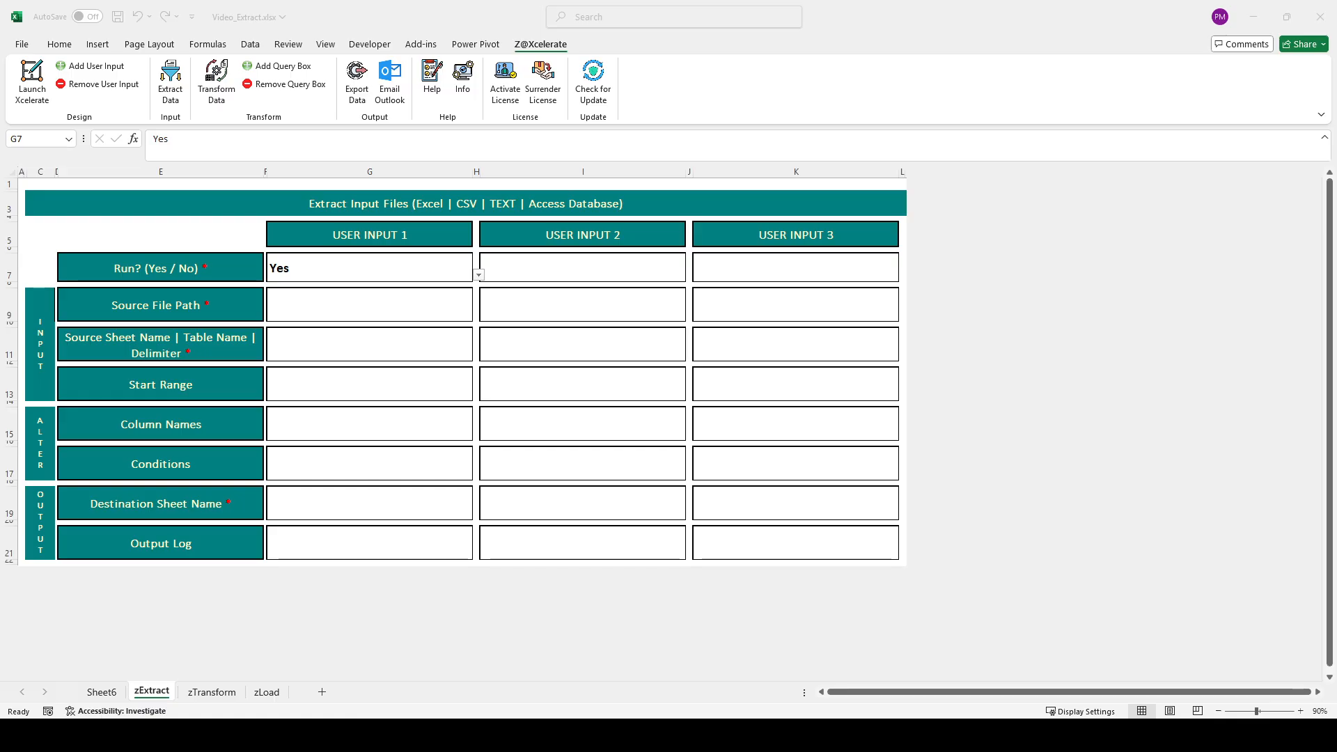
Paste C:\ZaaXo\Z@Xcelerate\3. Testing\CAR Sales Analysis\Input\Mumbai Showroom Sales Data.xlsx as the Source File Path of USER INPUT 1.
left_click(310, 307)
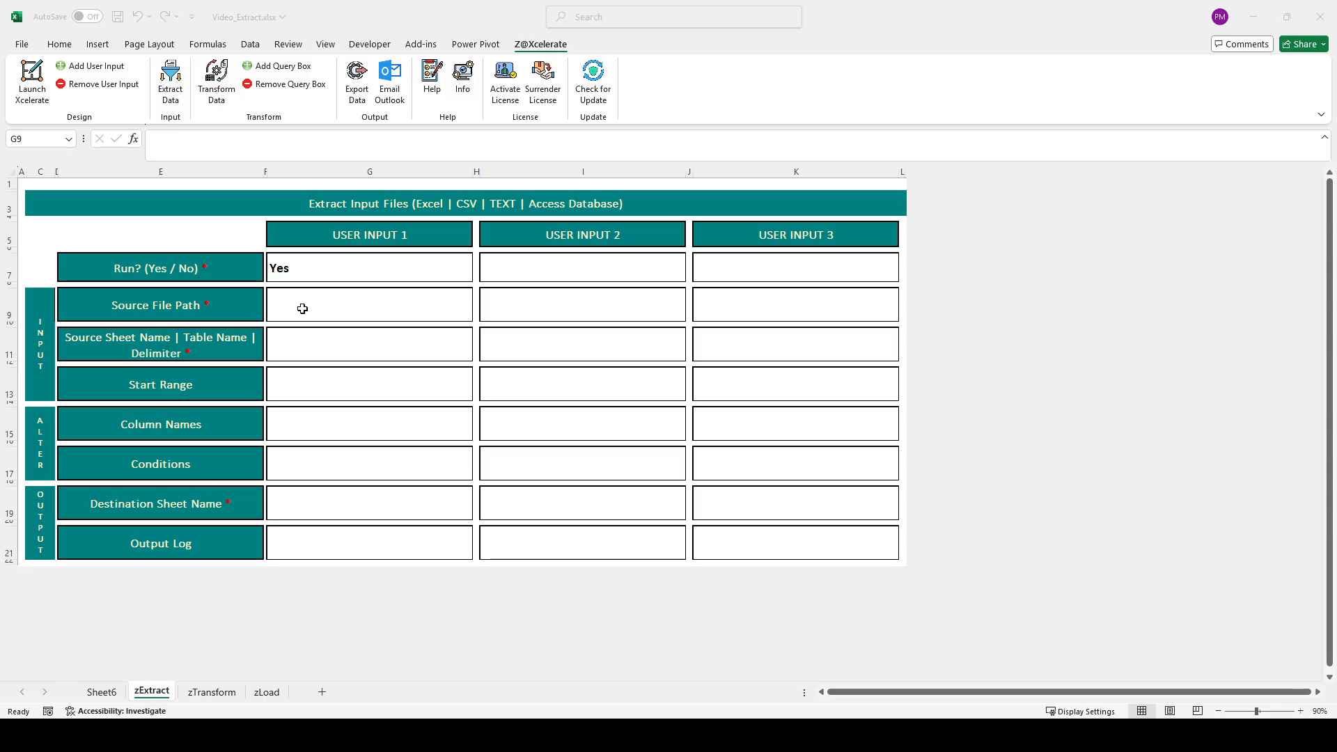
key("ctrl+c")
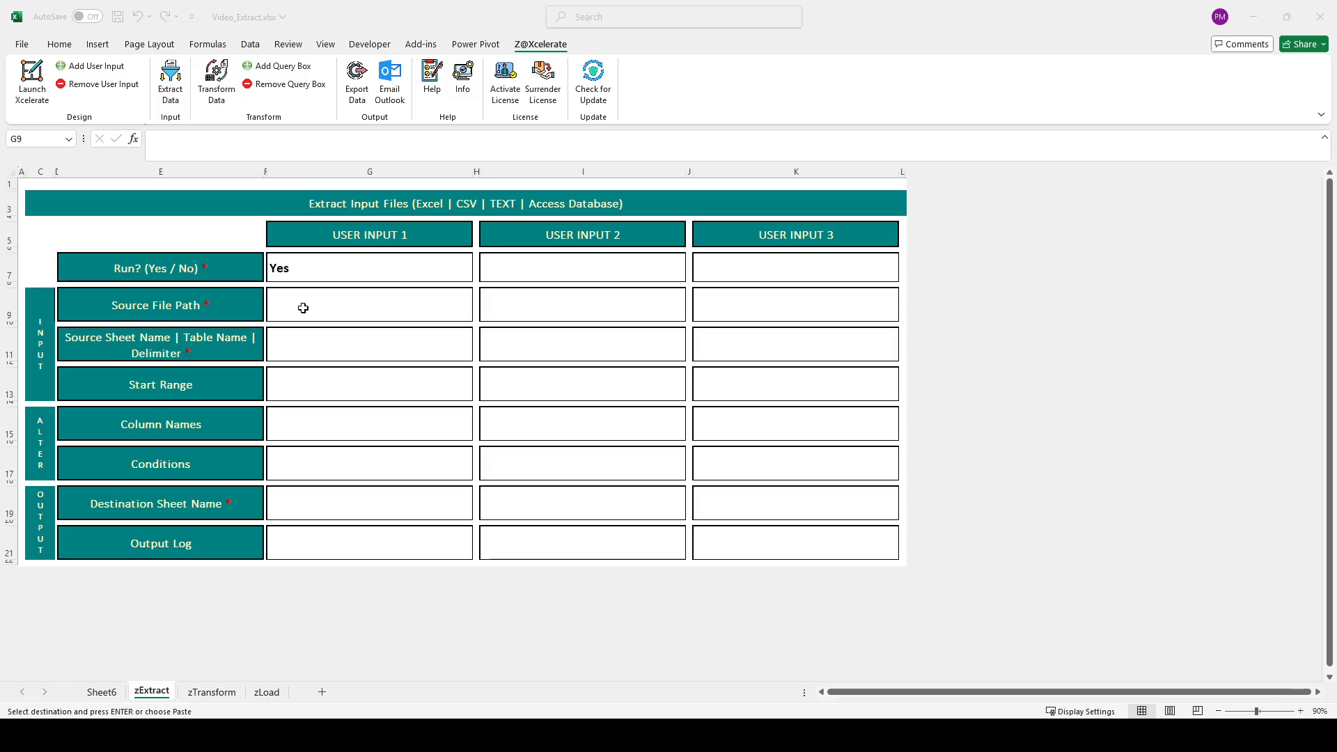
left_click(307, 309)
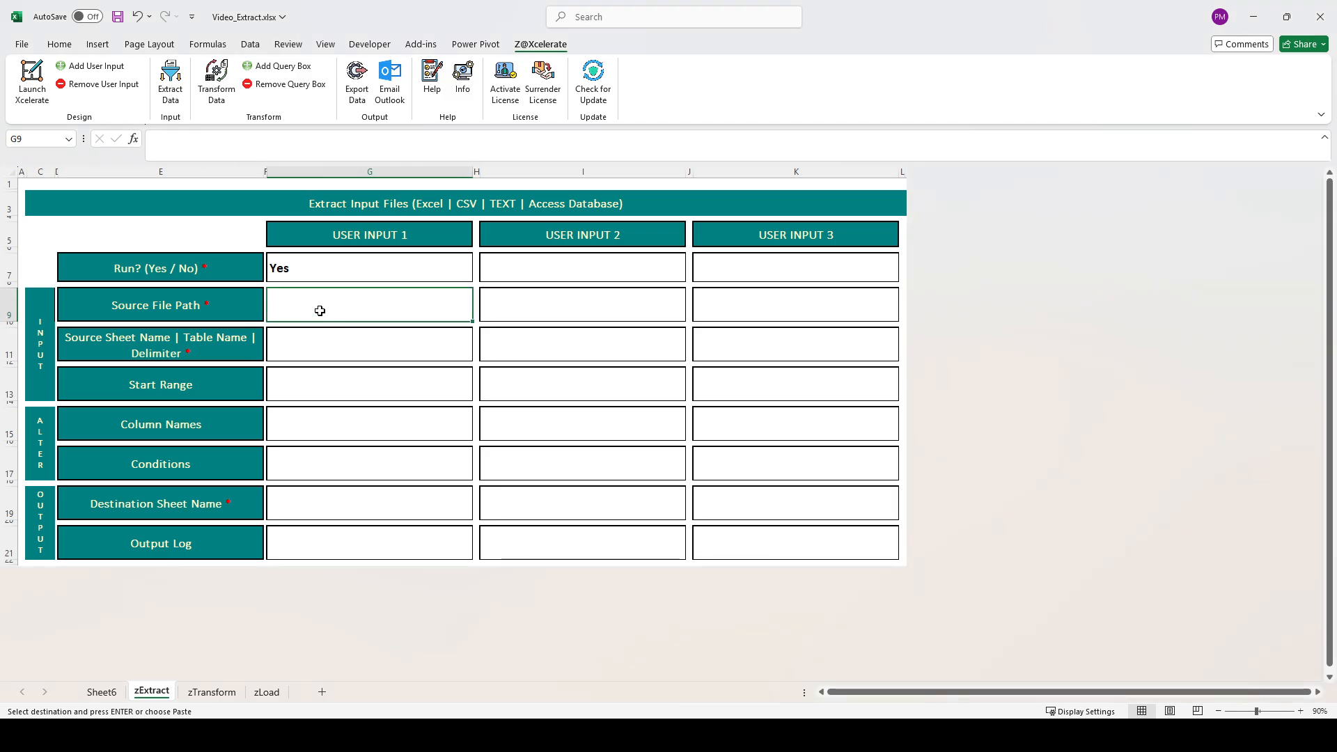
key("ctrl+v")
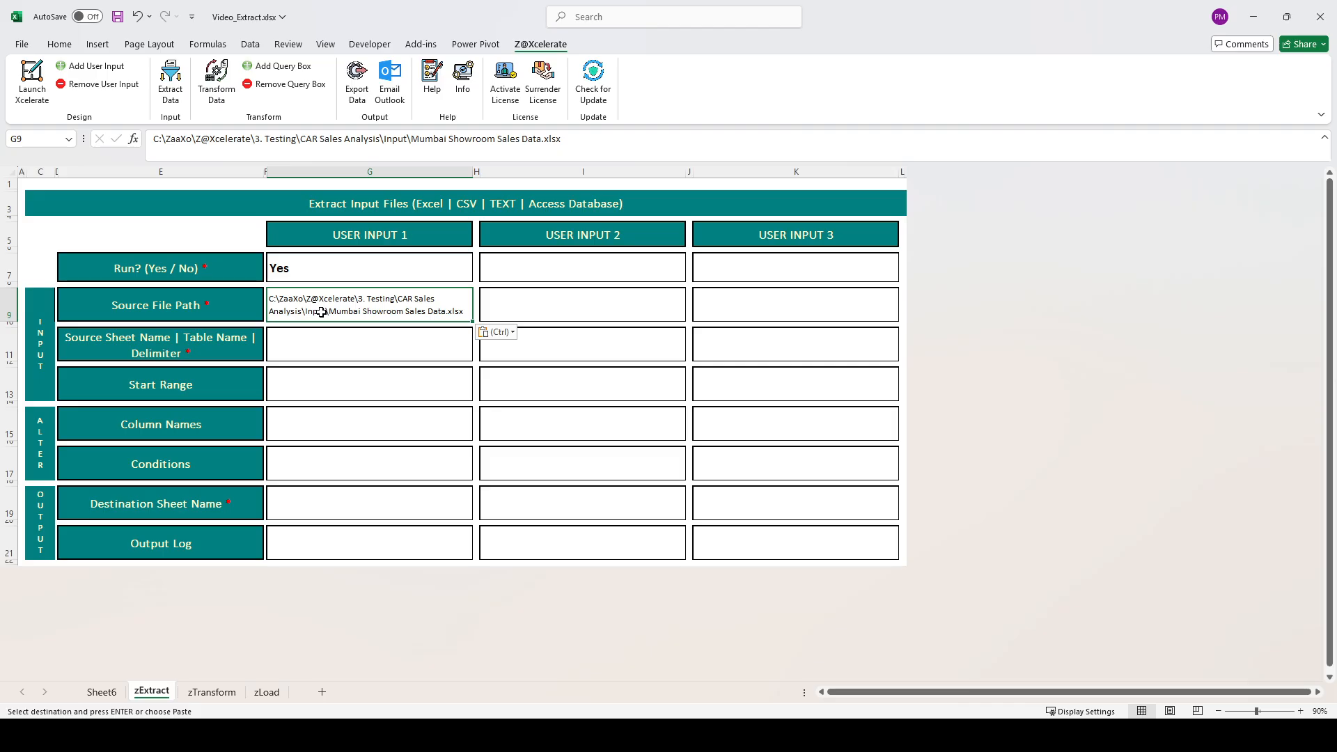
Copy the sheet name Mumbai from the source workbook into USER INPUT 1's source sheet, table or delimiter cell.
left_click(306, 346)
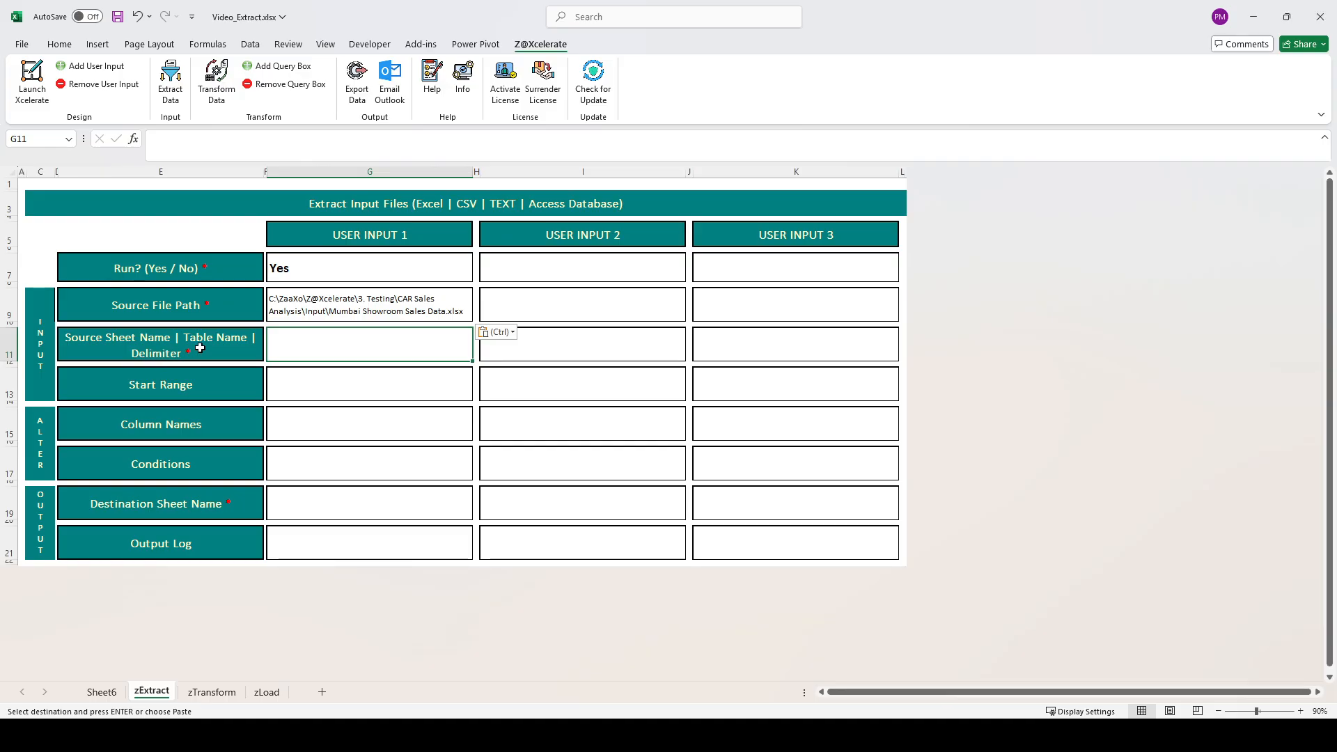
key("alt+Tab")
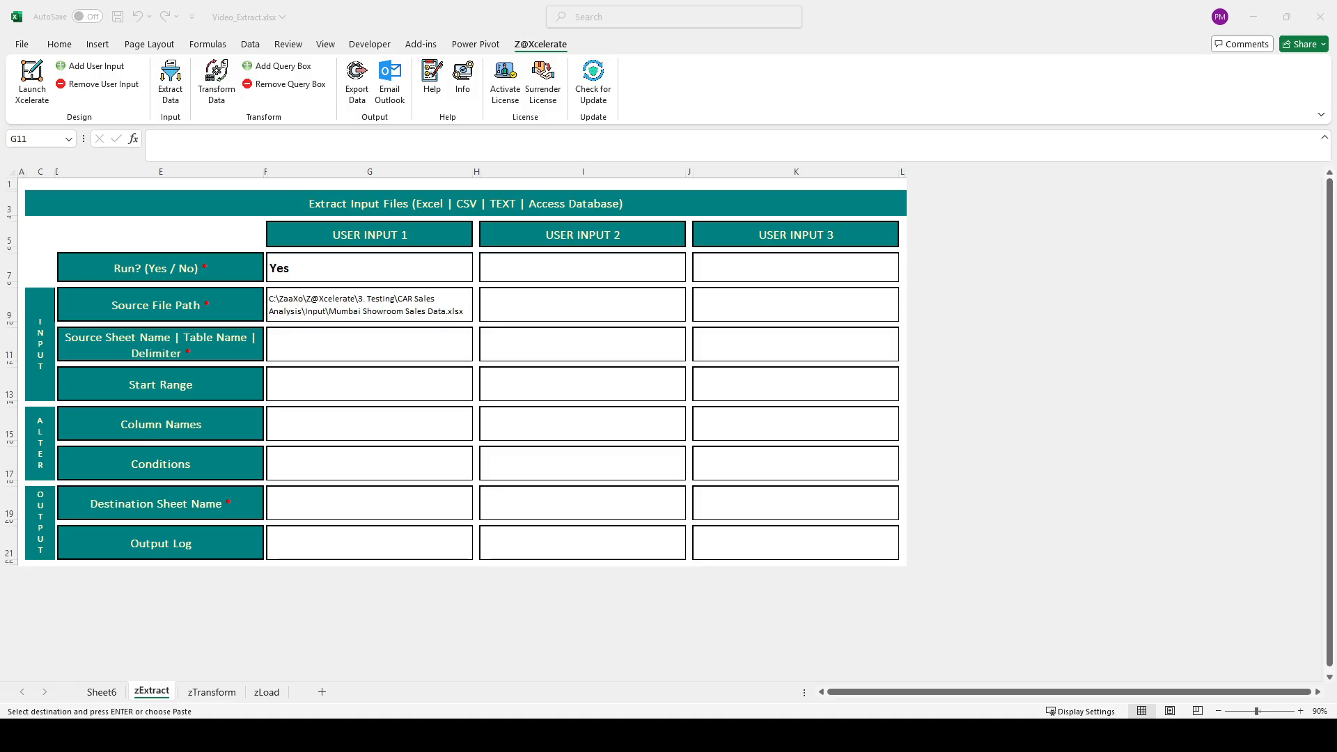
left_click(346, 340)
key("ctrl+v")
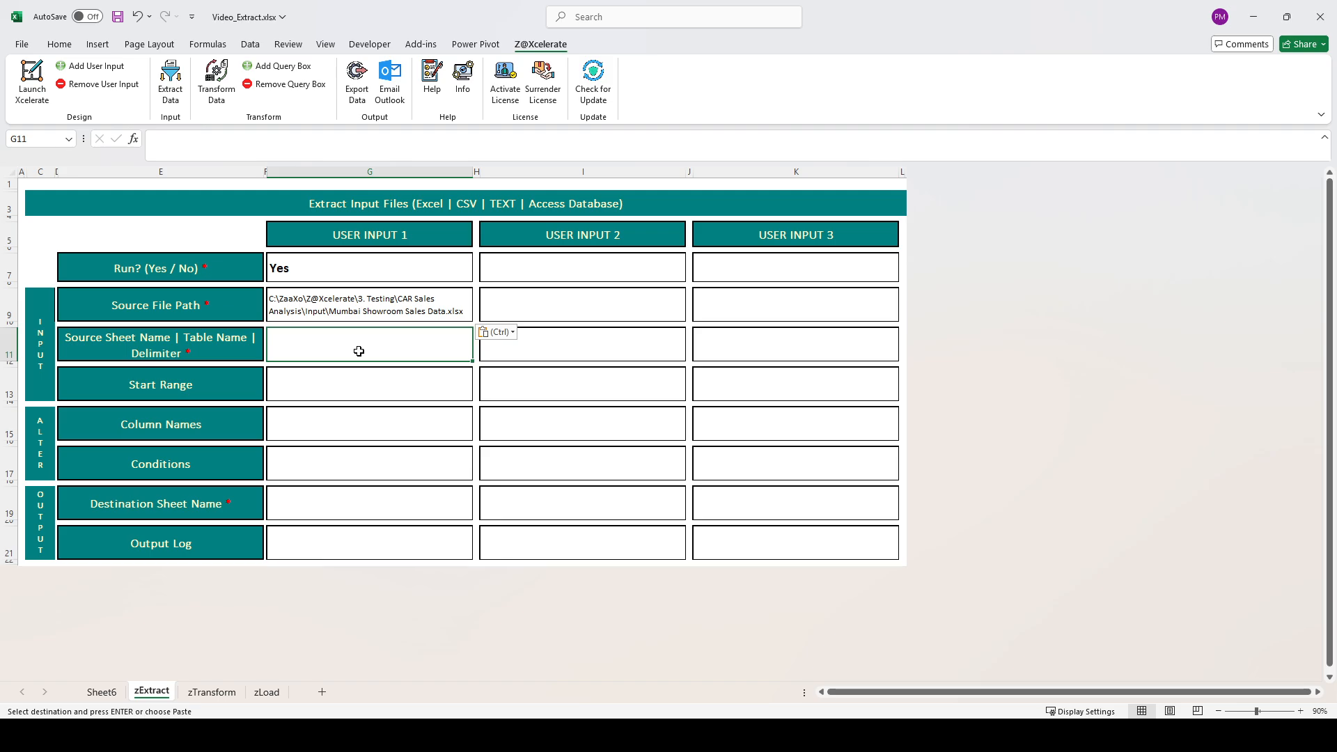
key("alt+Tab")
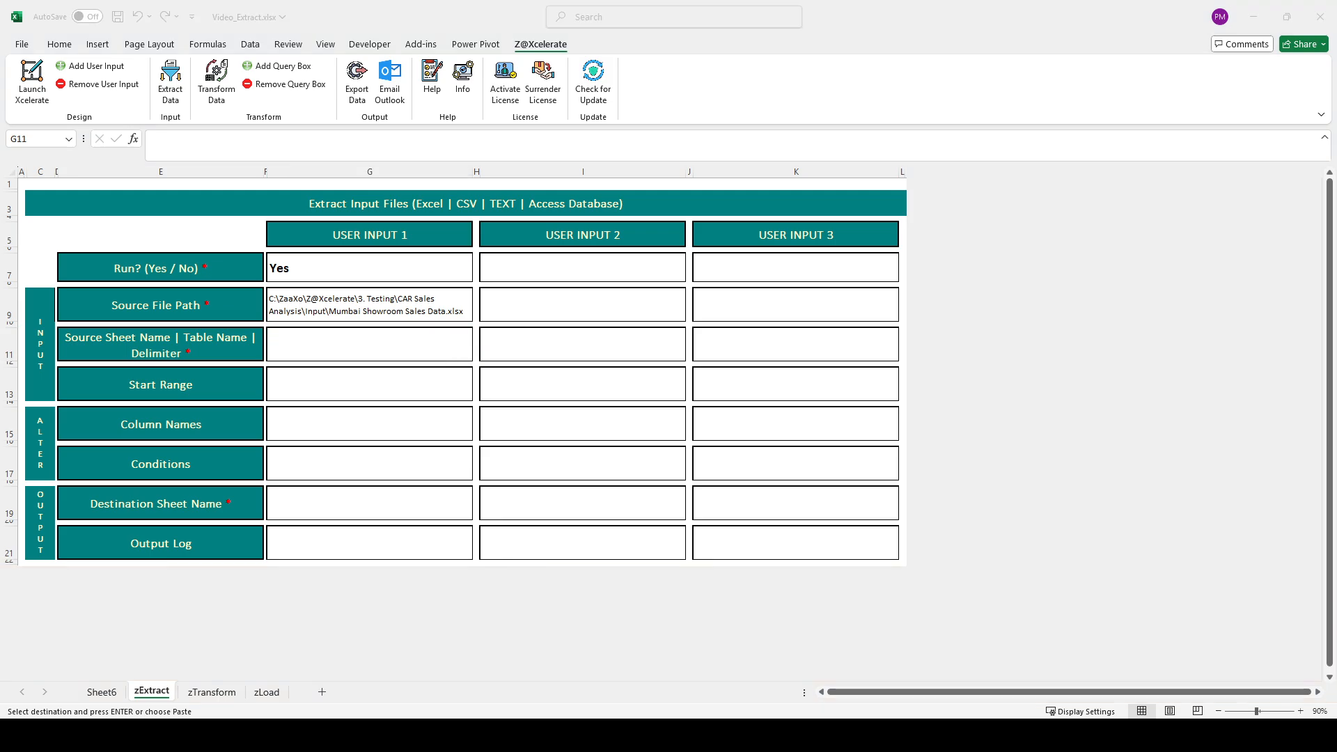
left_click(335, 350)
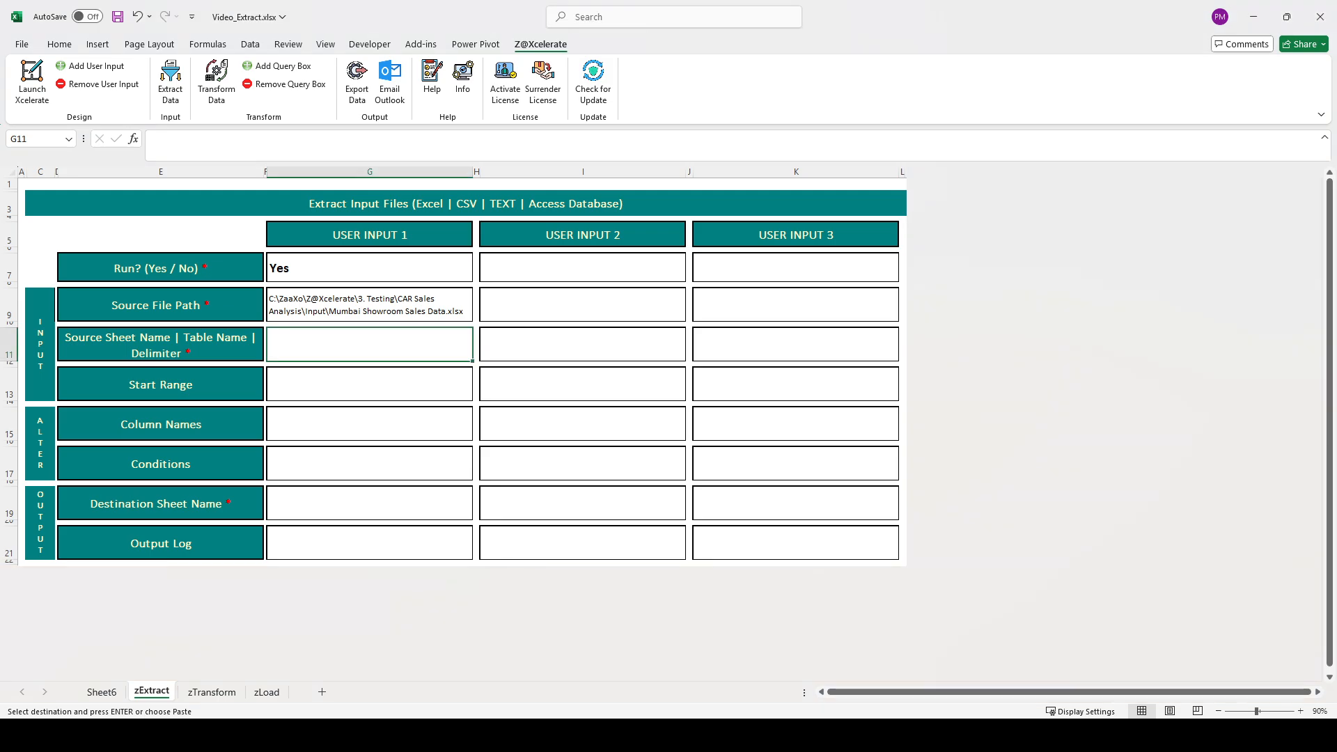
left_click(373, 305)
left_click(331, 347)
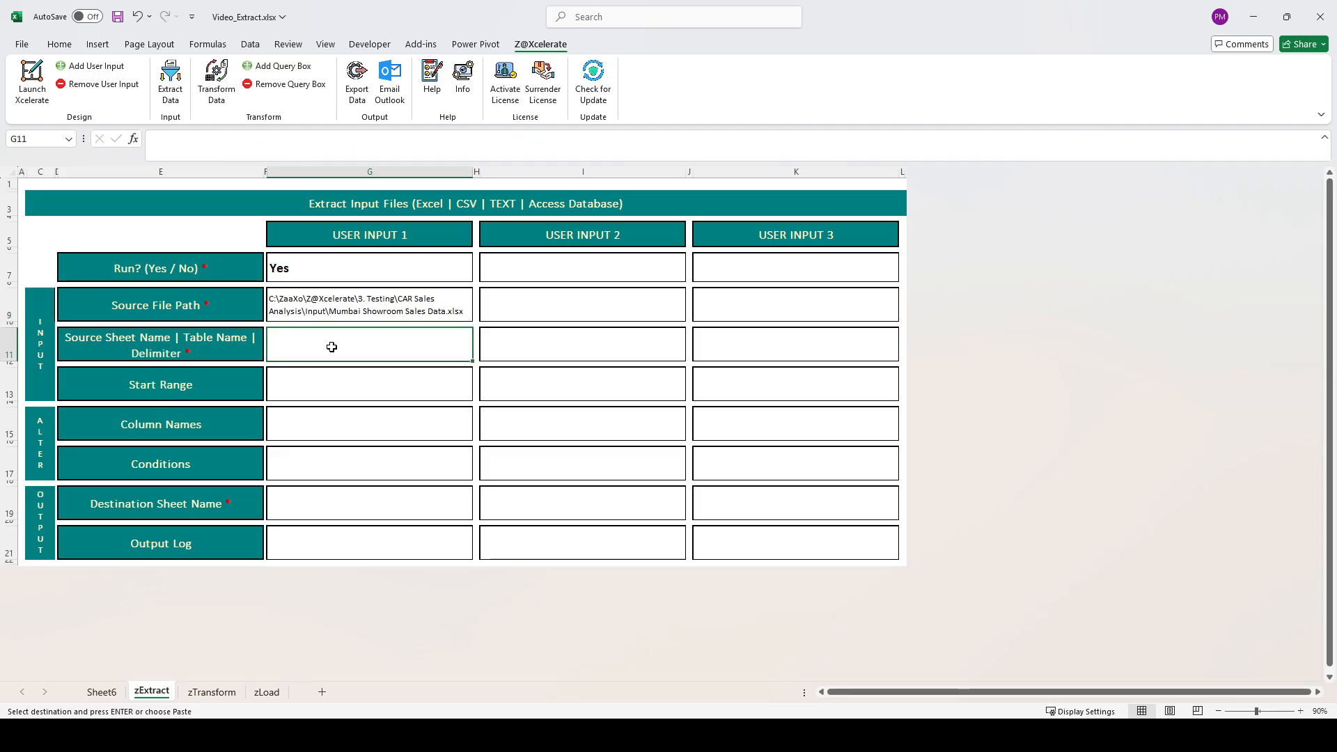
key("ctrl+v")
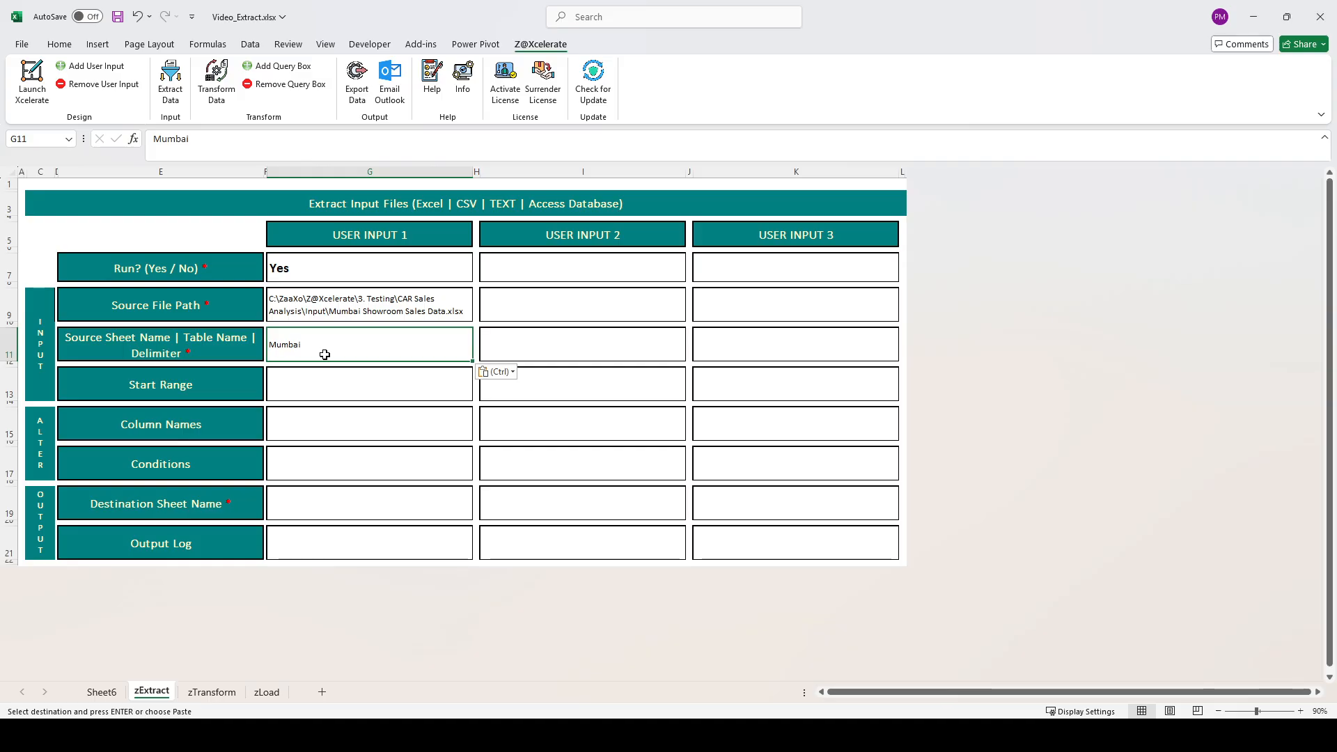
Replace the sheet name in USER INPUT 1 with a semicolon (;) as the delimiter.
key("Delete")
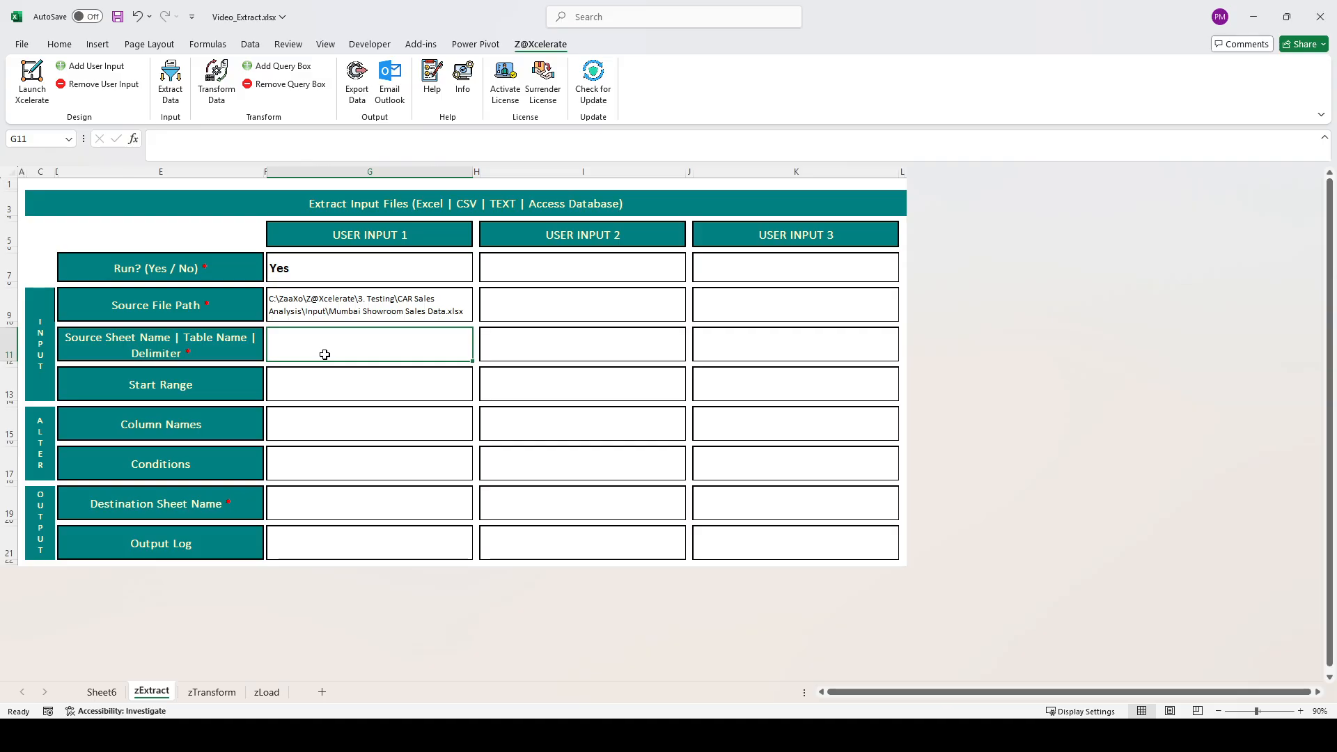
double_click(324, 354)
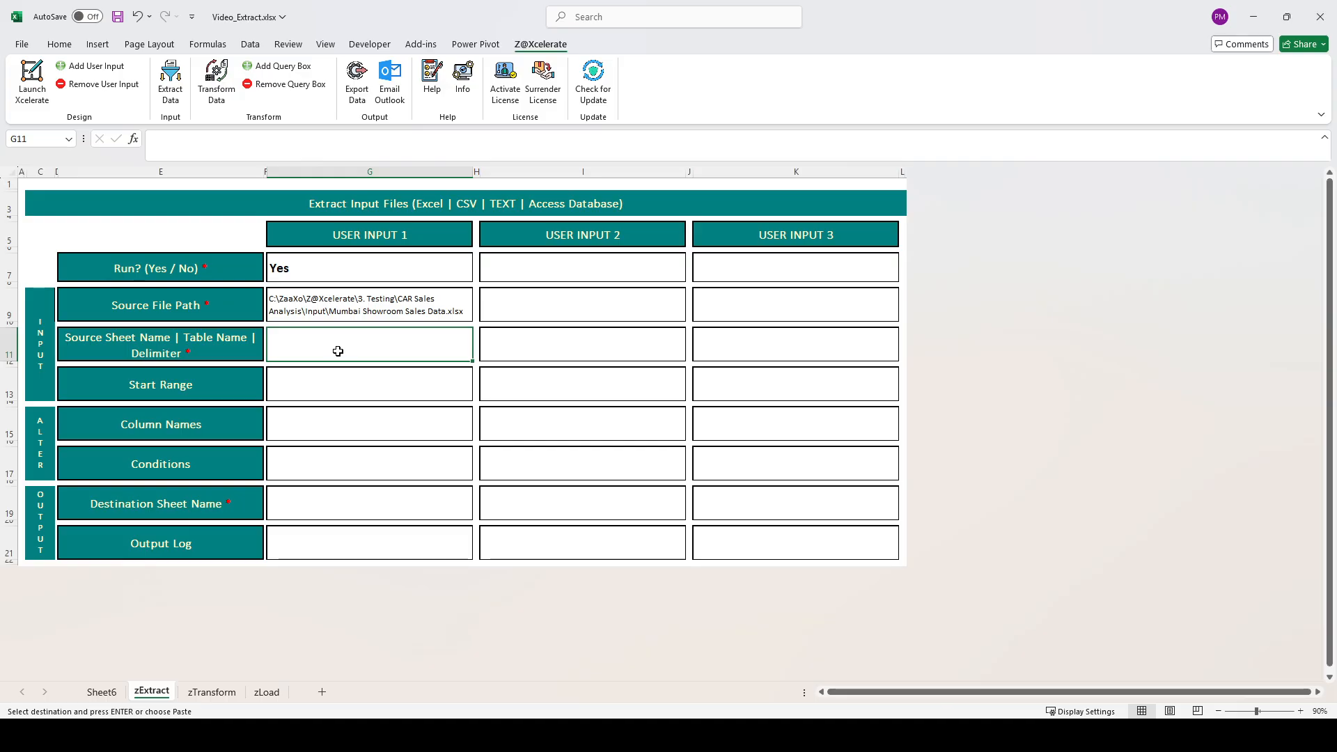
type(";")
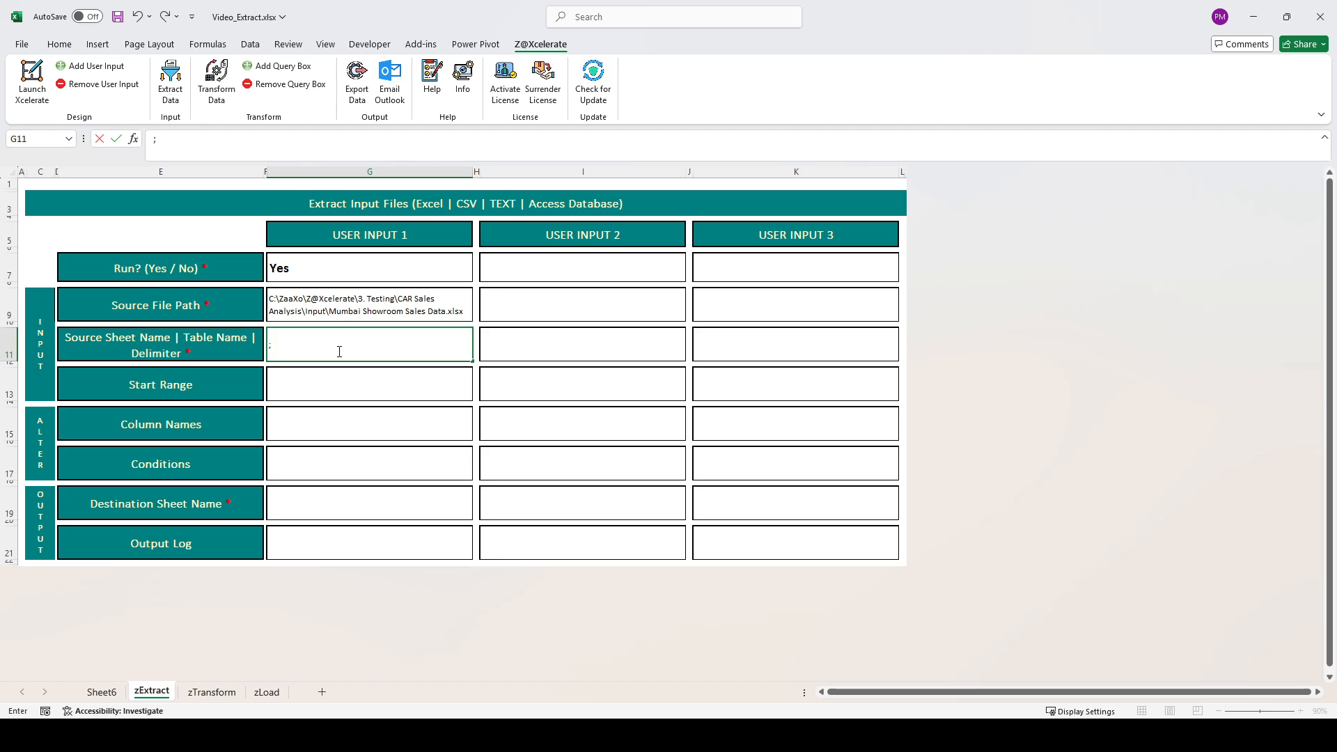
key("Return")
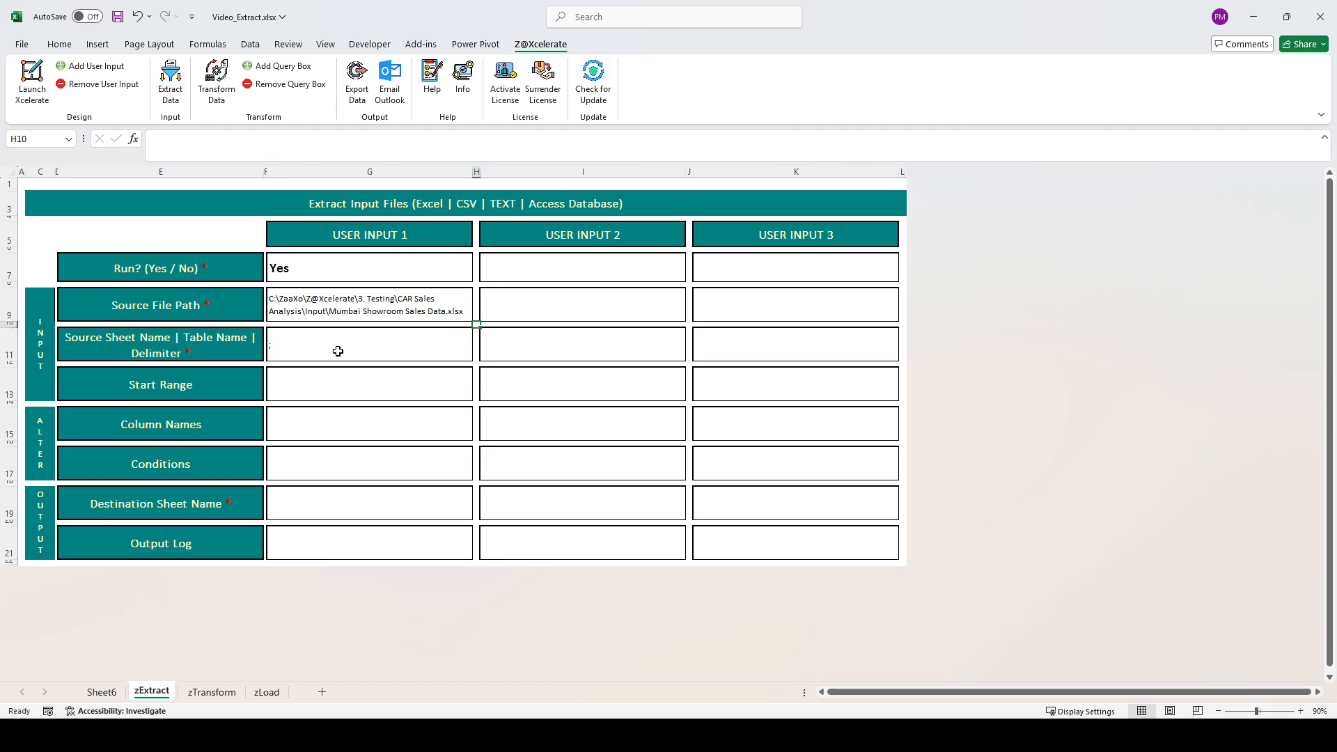
Clear the semicolon in USER INPUT 1 and enter a pipe (|) as the delimiter.
left_click(338, 351)
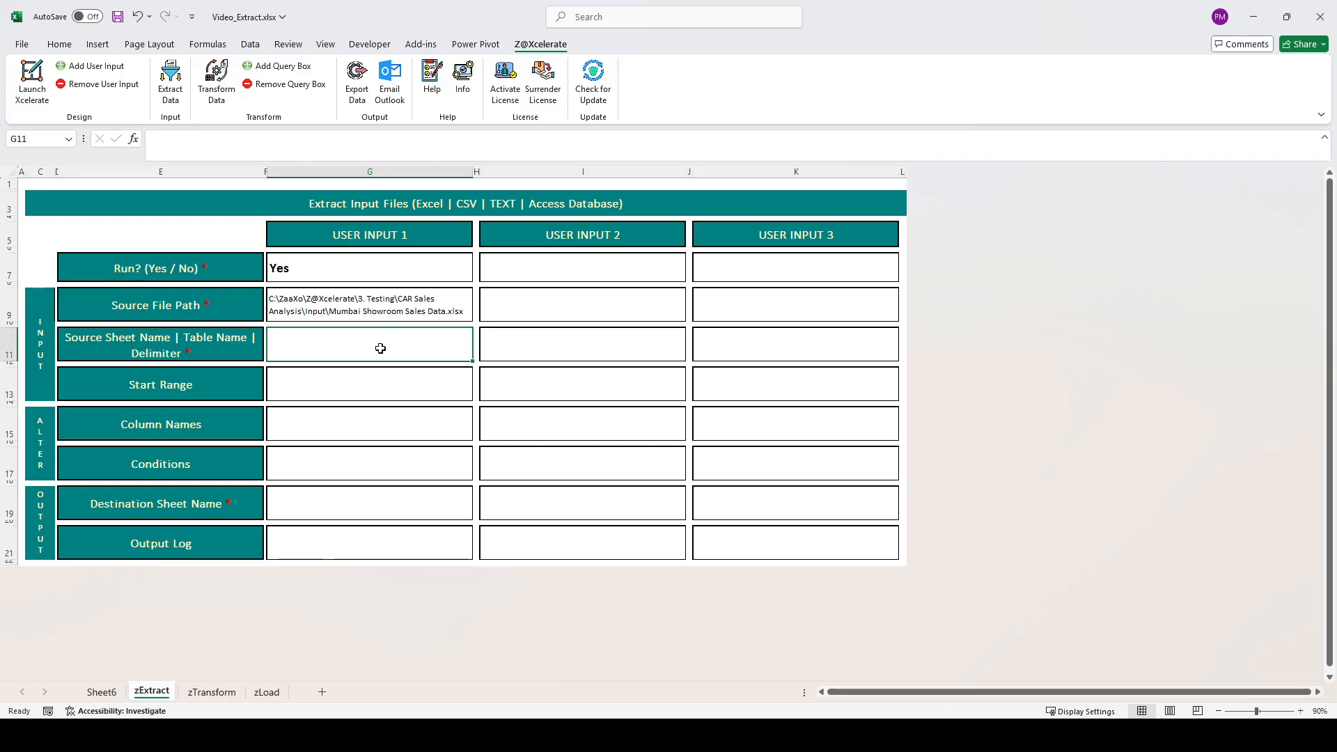
double_click(380, 349)
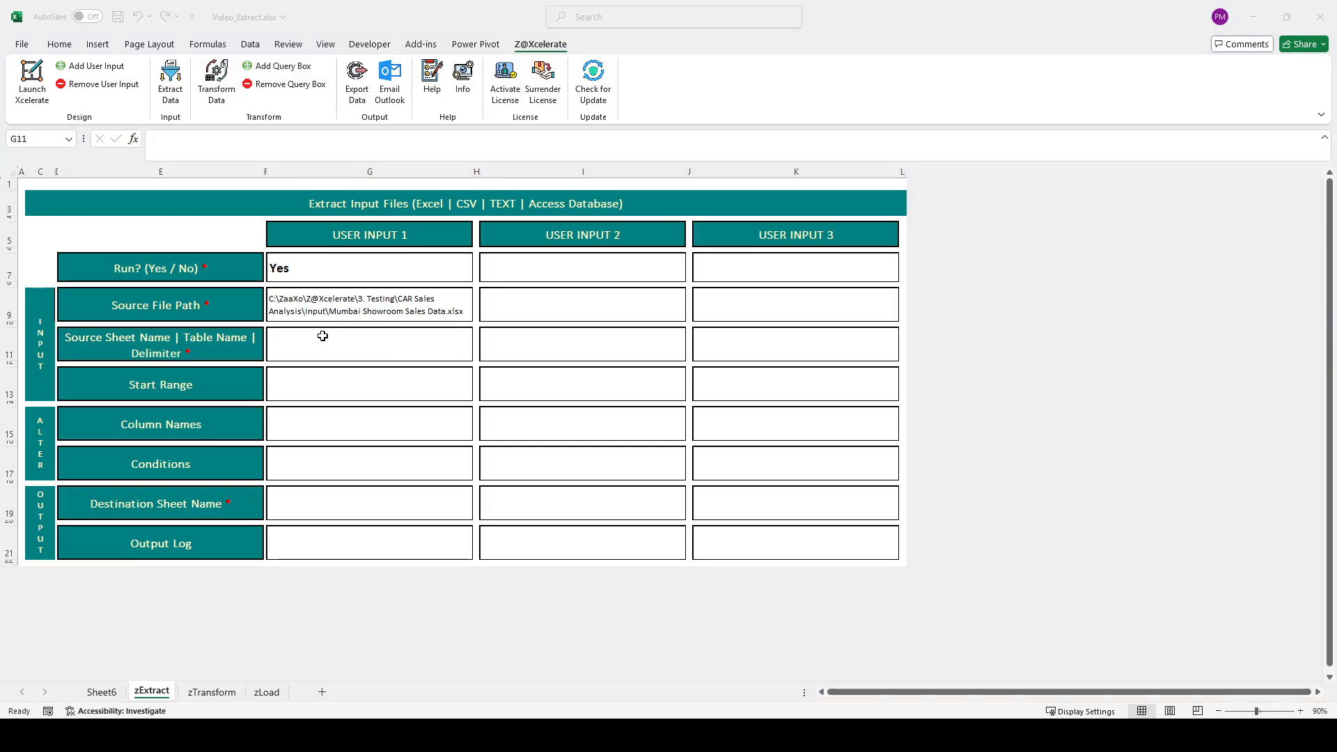
left_click(341, 353)
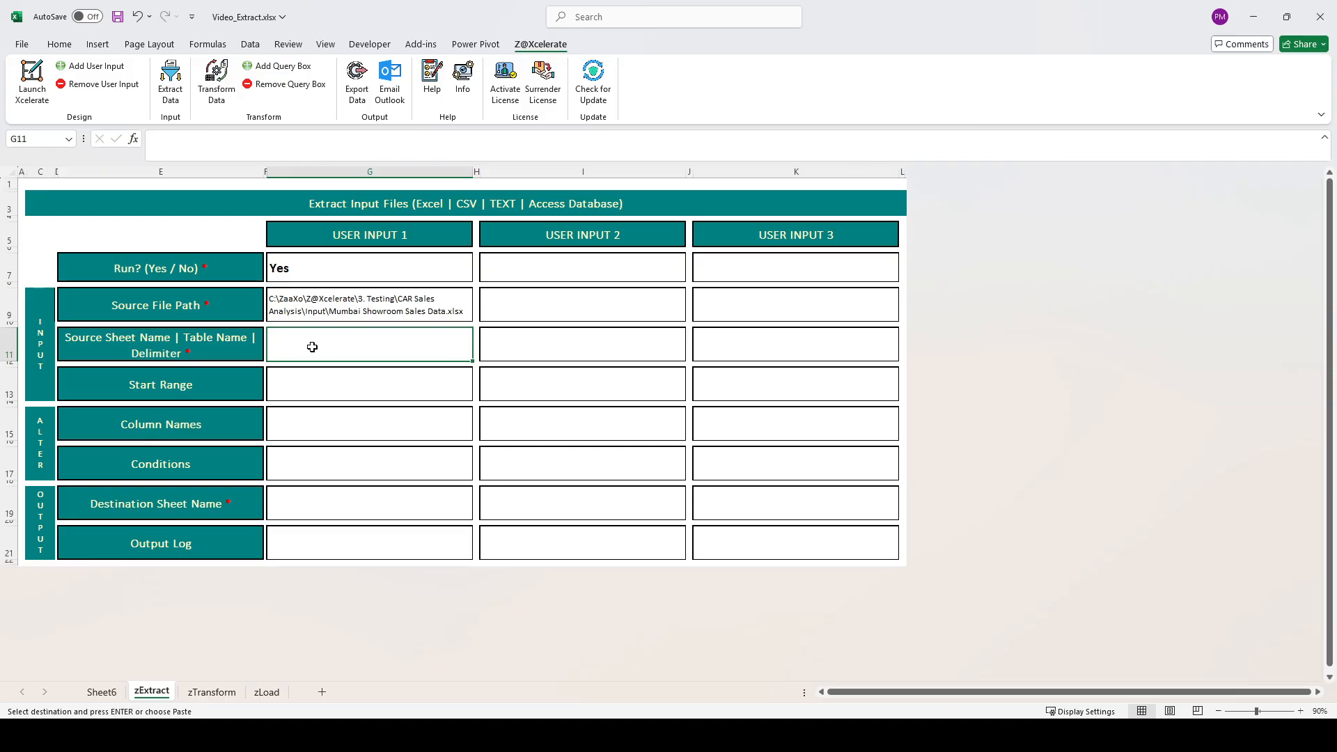
type("|")
key("Right")
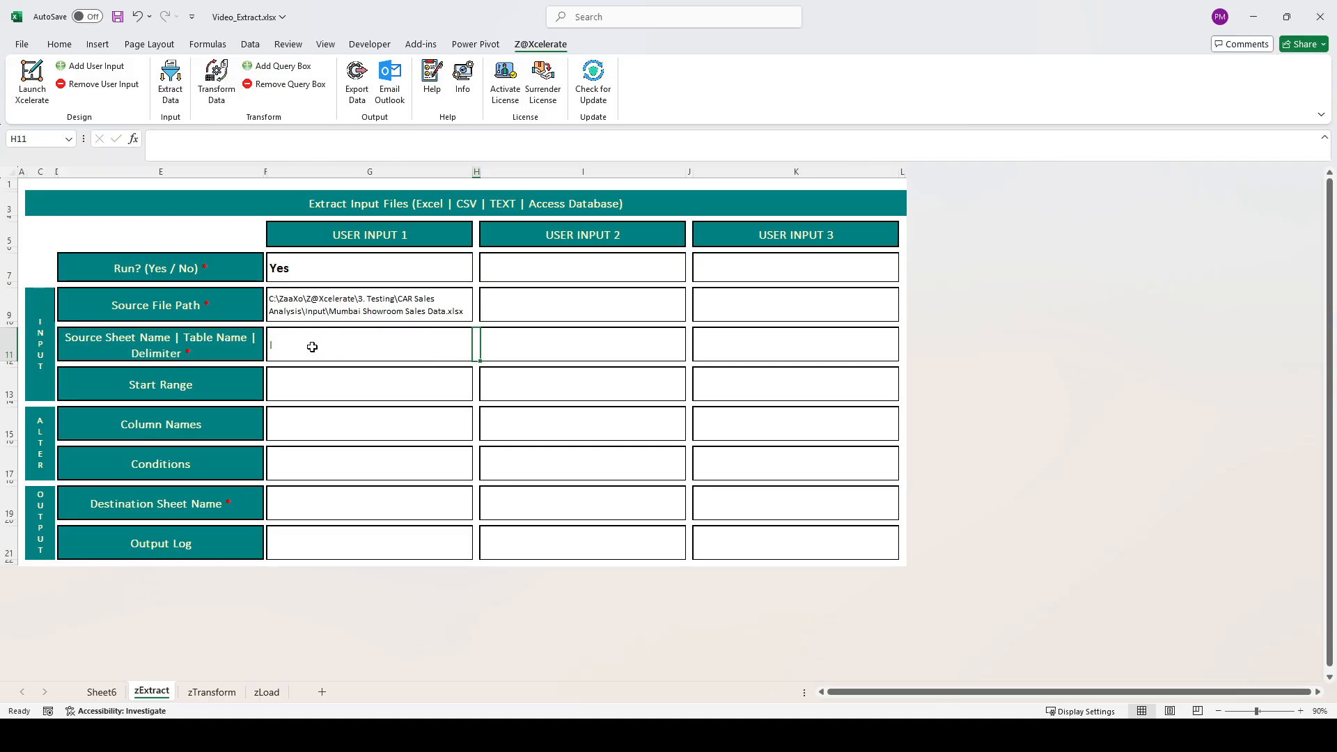
Replace the pipe delimiter in USER INPUT 1's source sheet, table or delimiter cell with the sheet name Mumbai.
key("Up")
left_click(353, 354)
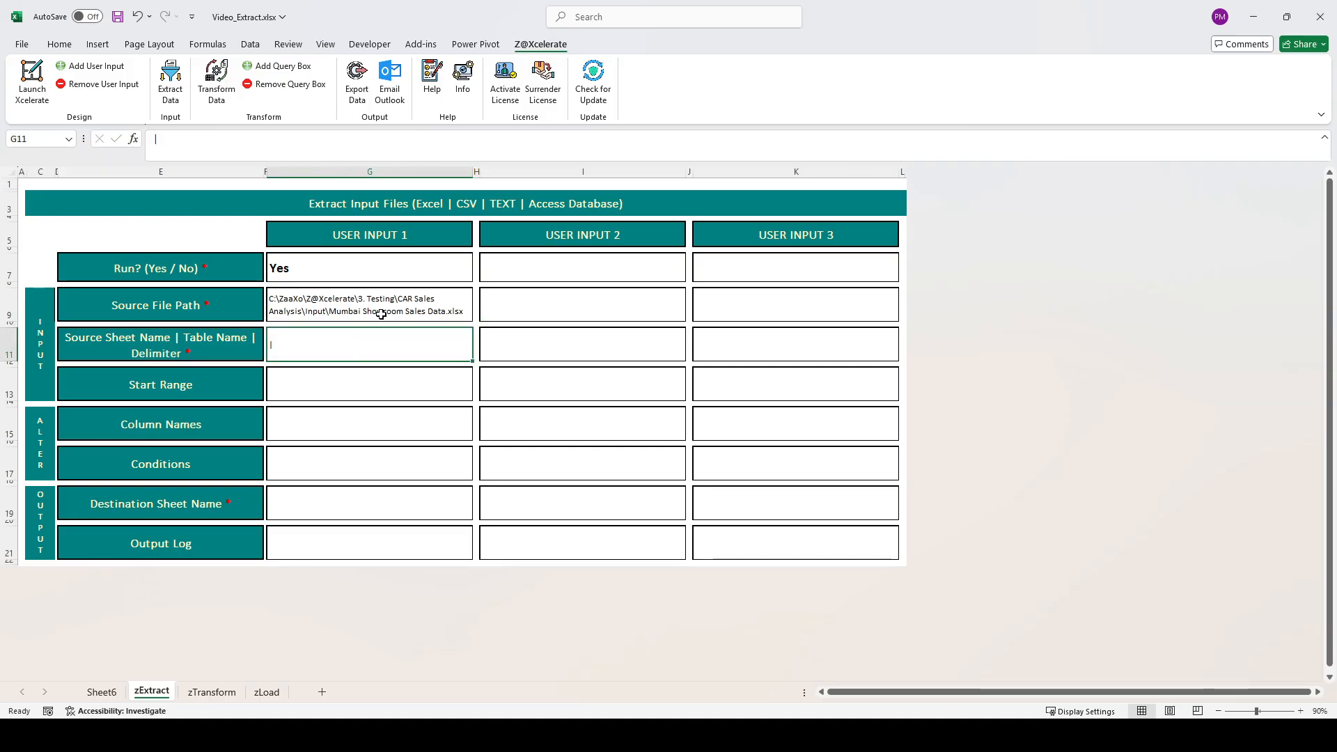
left_click(401, 289)
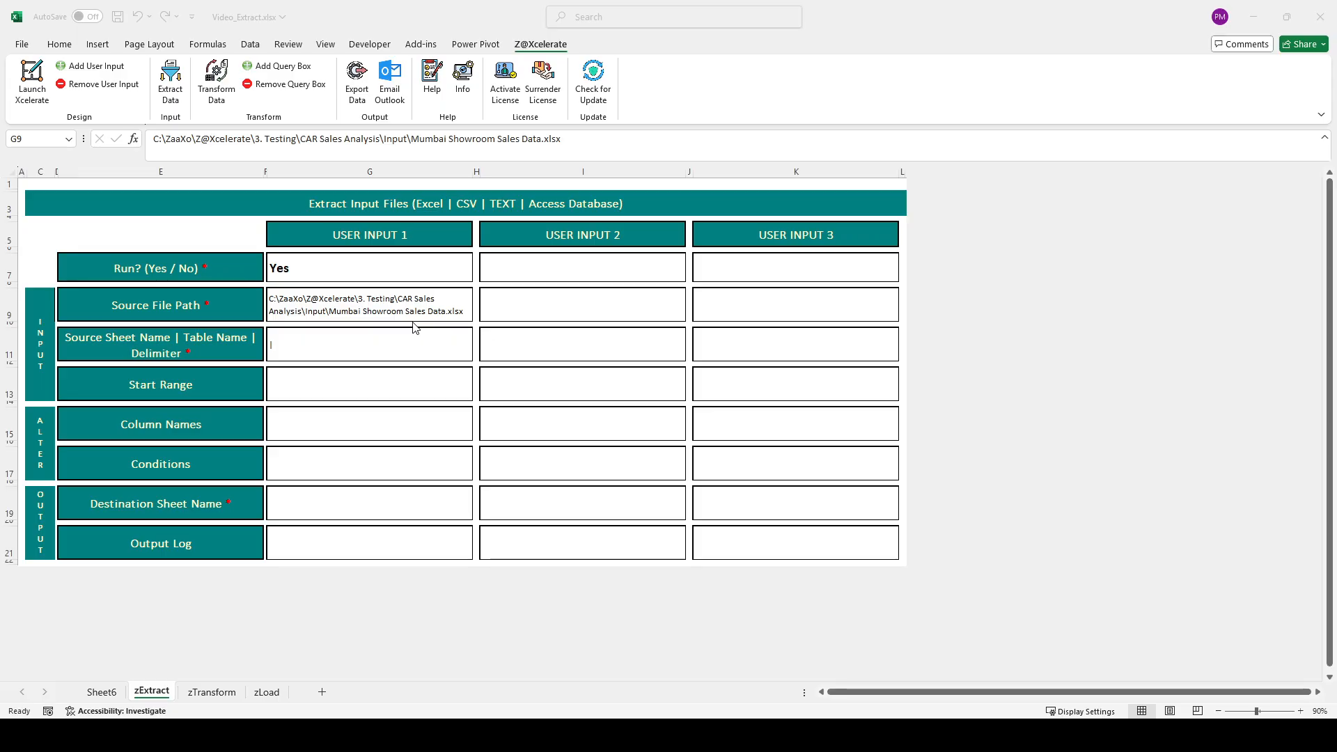
key("ctrl+c")
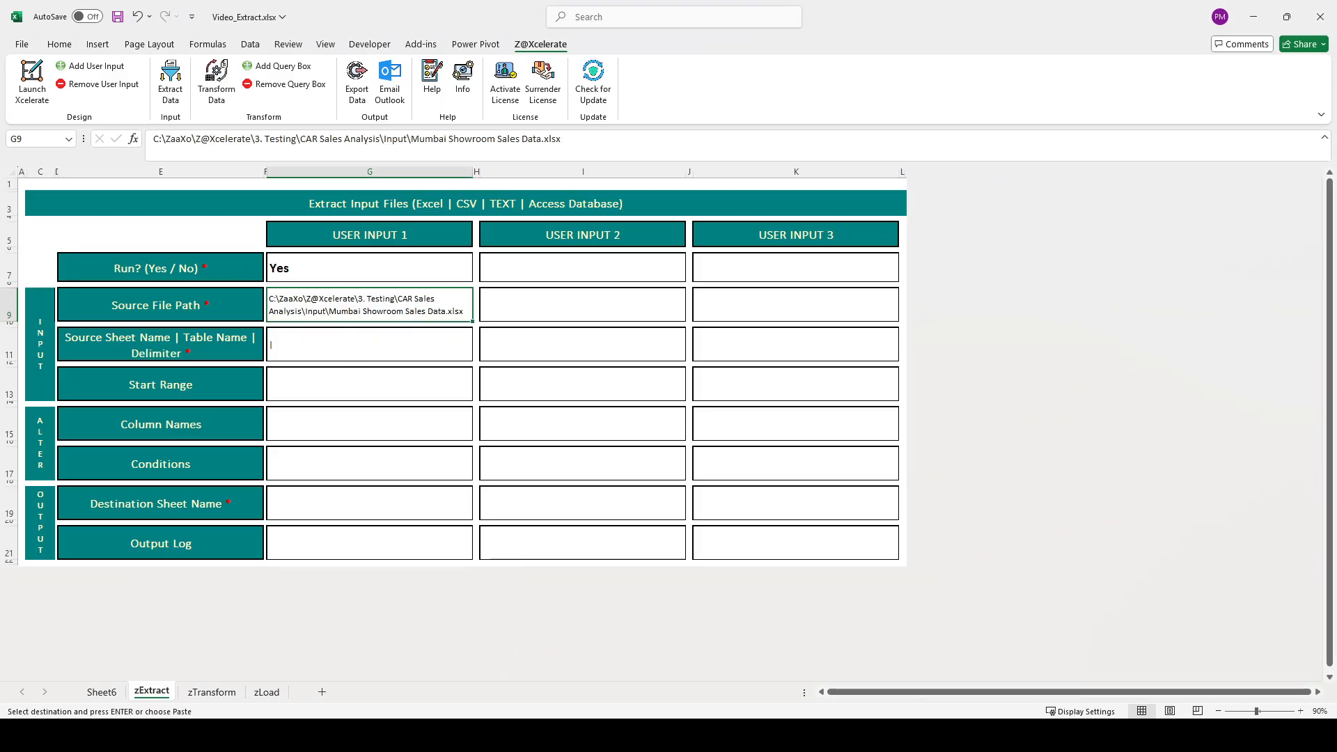
left_click(311, 352)
key("ctrl+v")
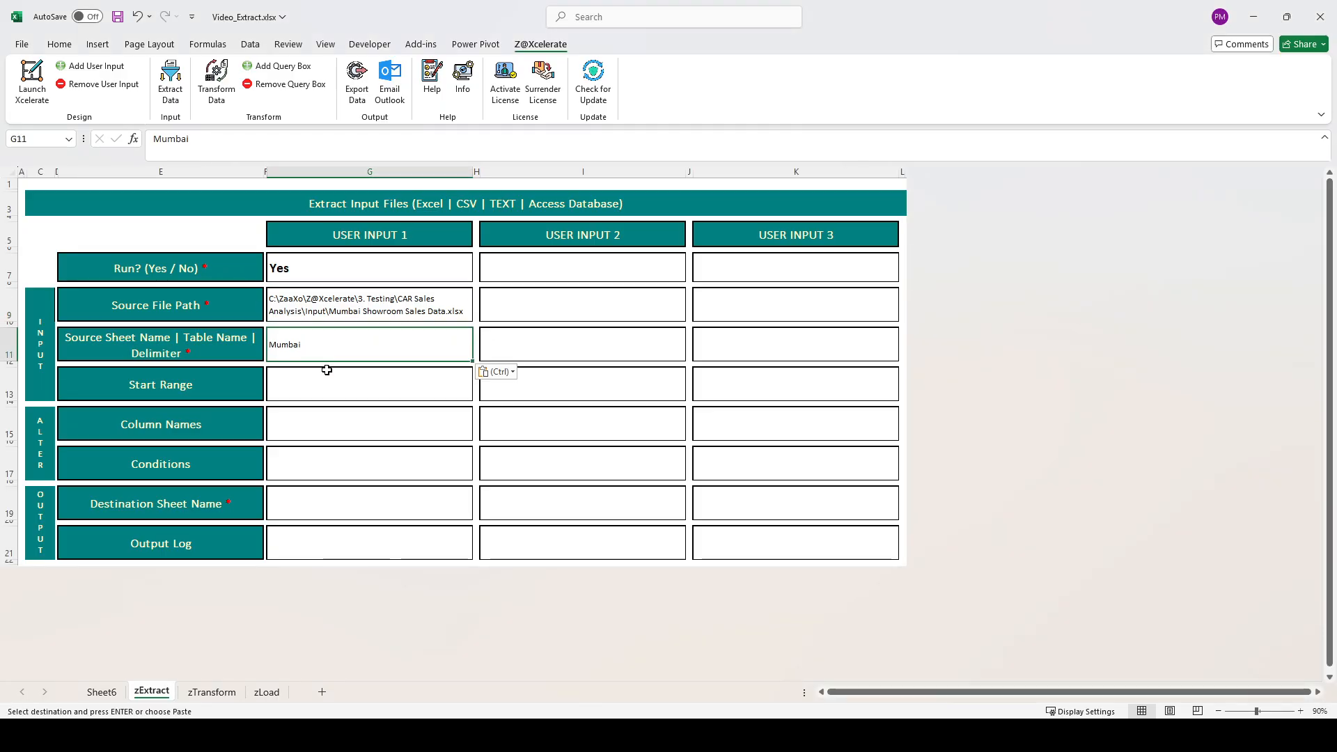
Enter A10 as the Start Range of USER INPUT 1.
left_click(315, 383)
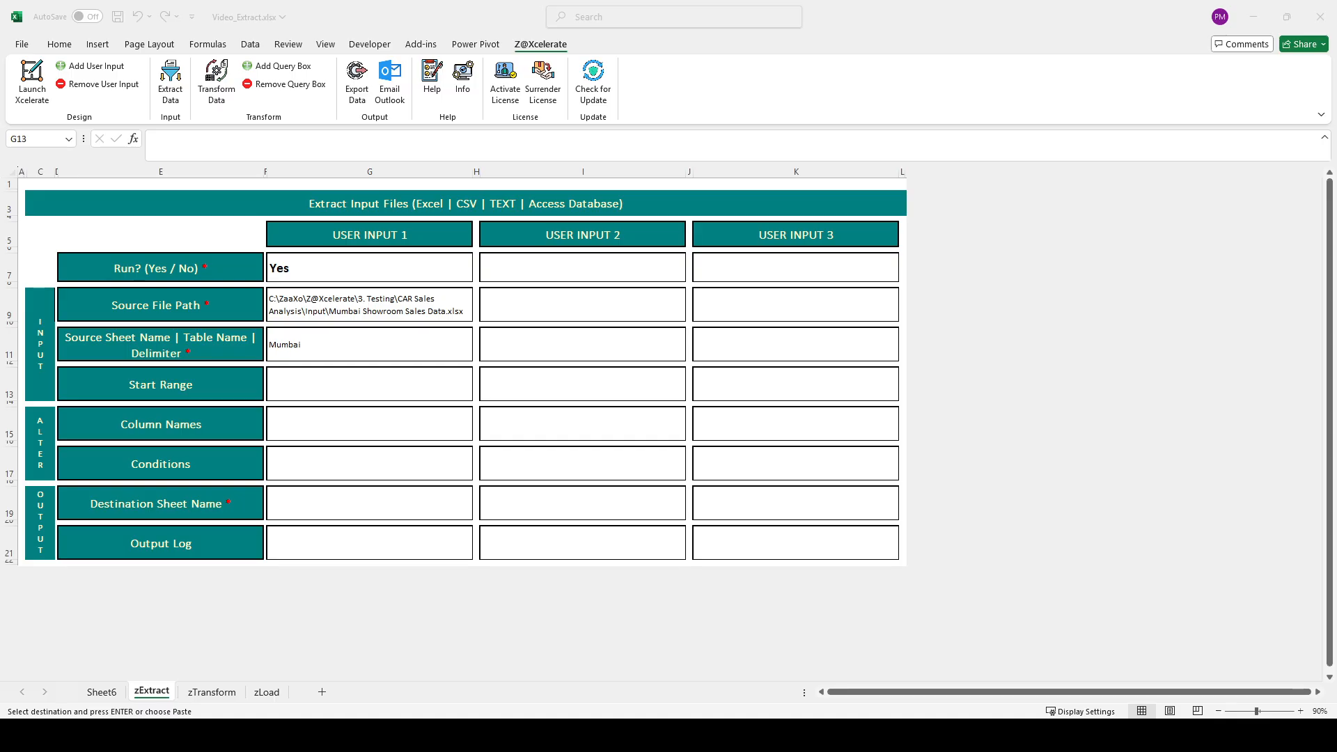
left_click(331, 380)
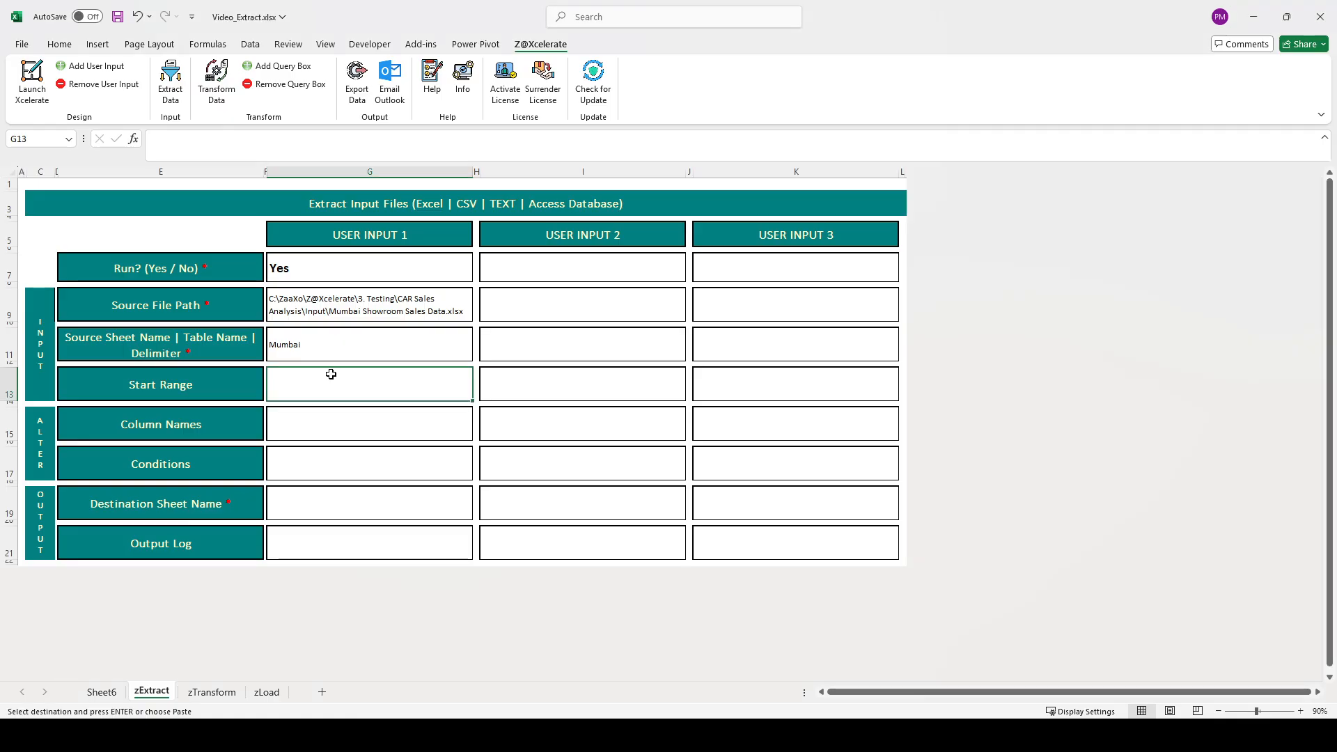
key("ctrl+v")
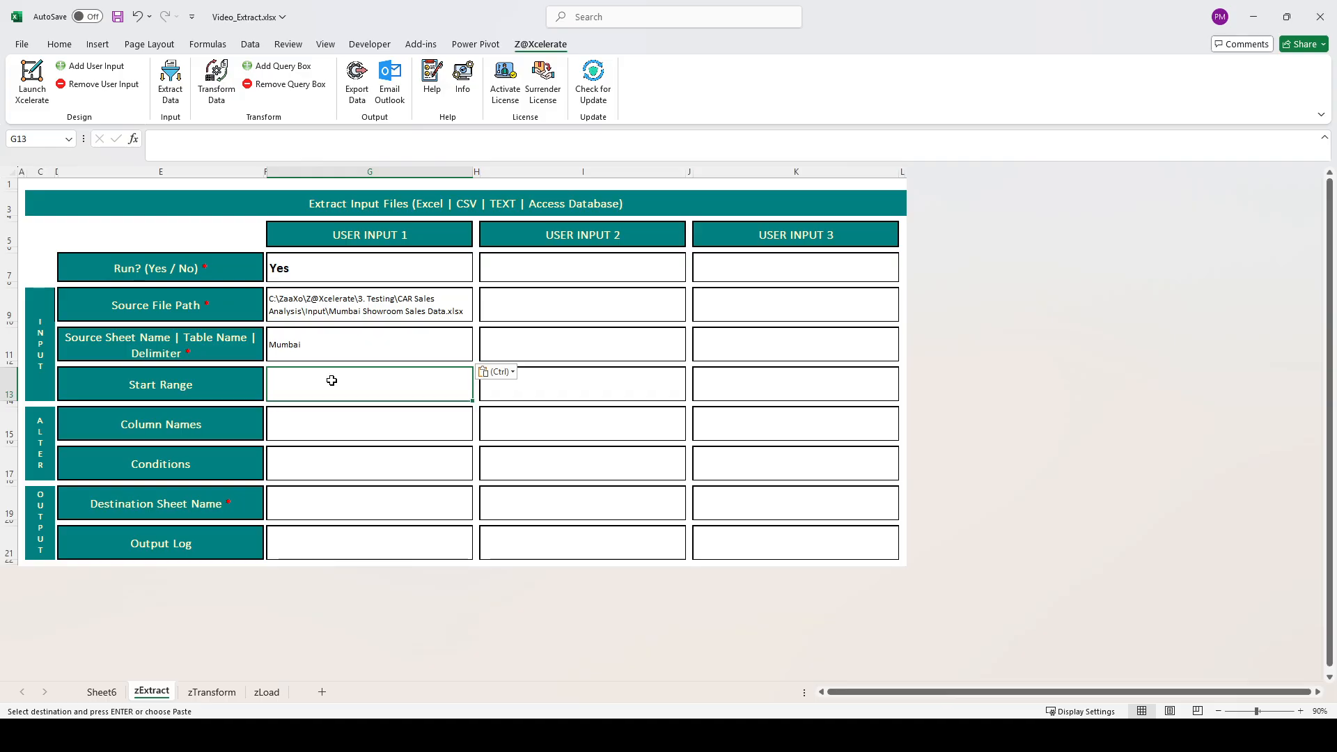
type("A10")
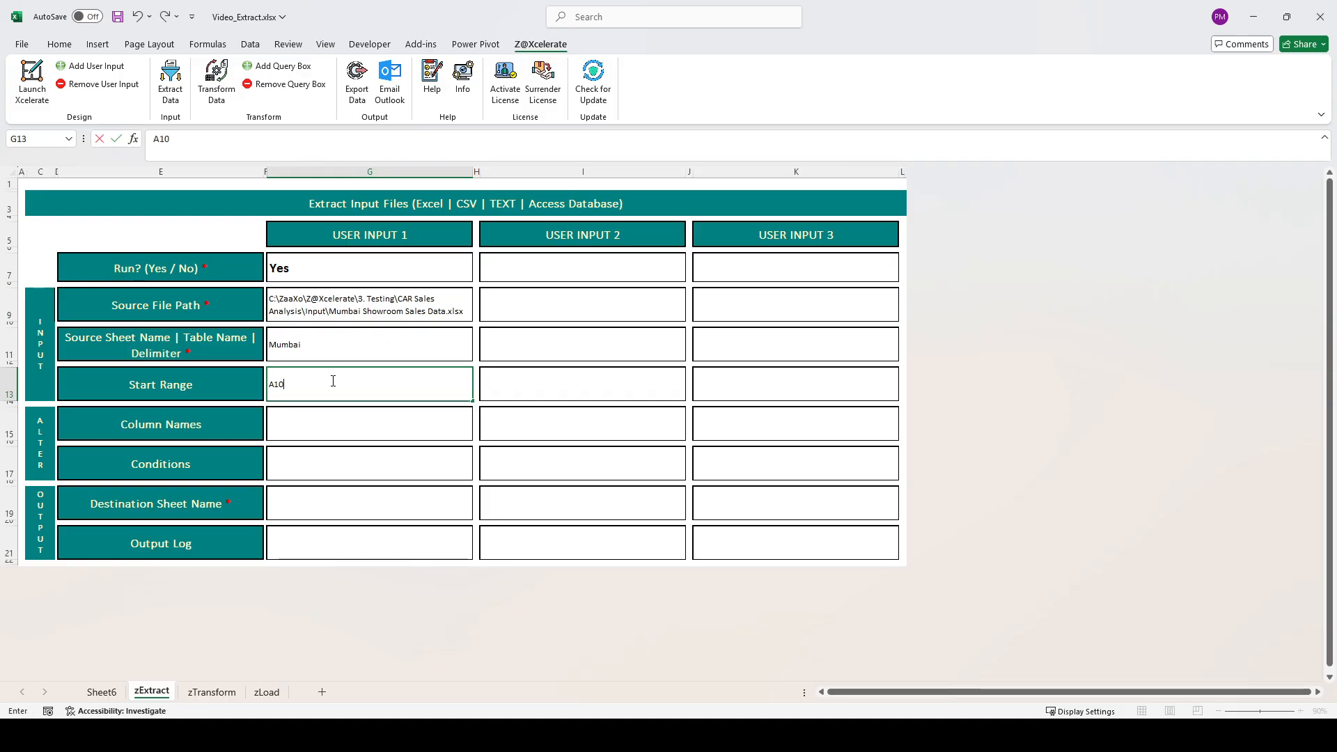
key("Right")
key("Up")
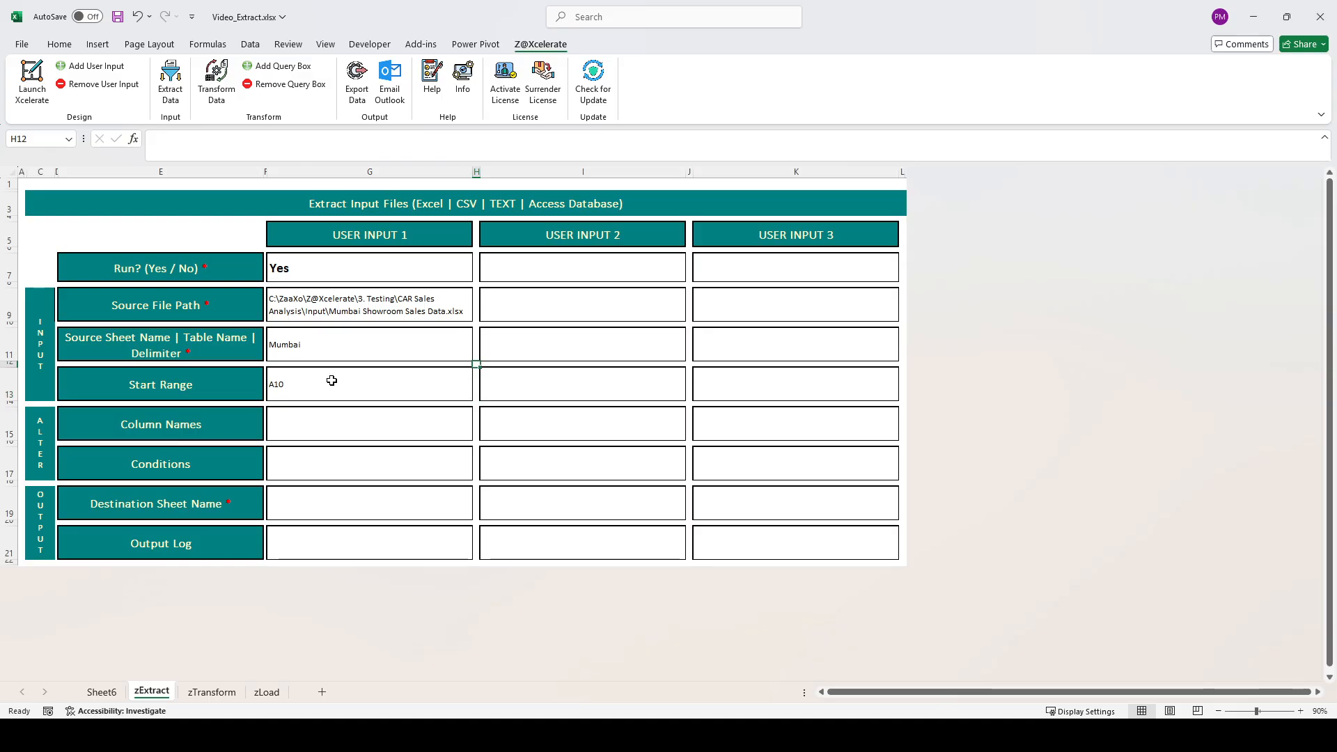
key("Left")
key("Down")
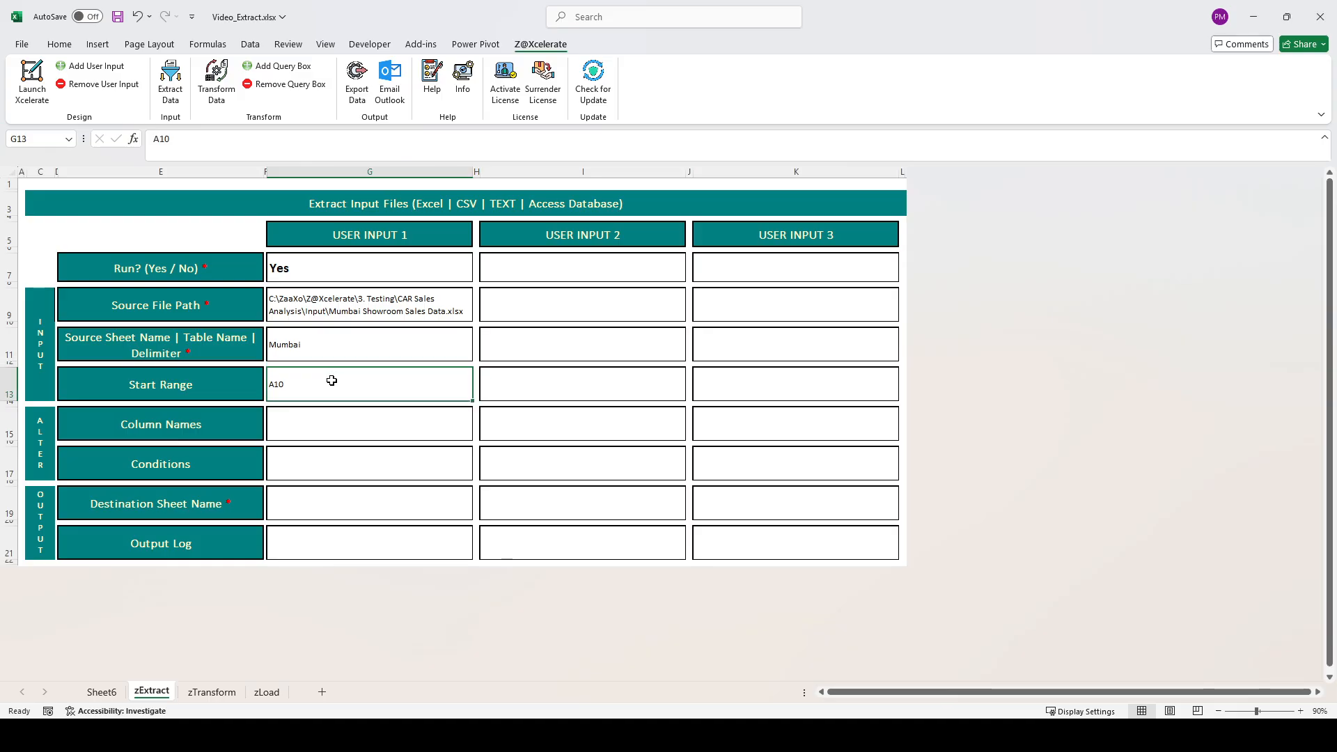
Replace the Start Range of USER INPUT 1 with 10 and clear the cell.
type("10")
key("Right")
key("Up")
key("Left")
key("Down")
key("Delete")
Leave Column Names and Conditions blank and enter Mumbai_Sales_Data as the Destination Sheet Name of USER INPUT 1.
left_click(320, 423)
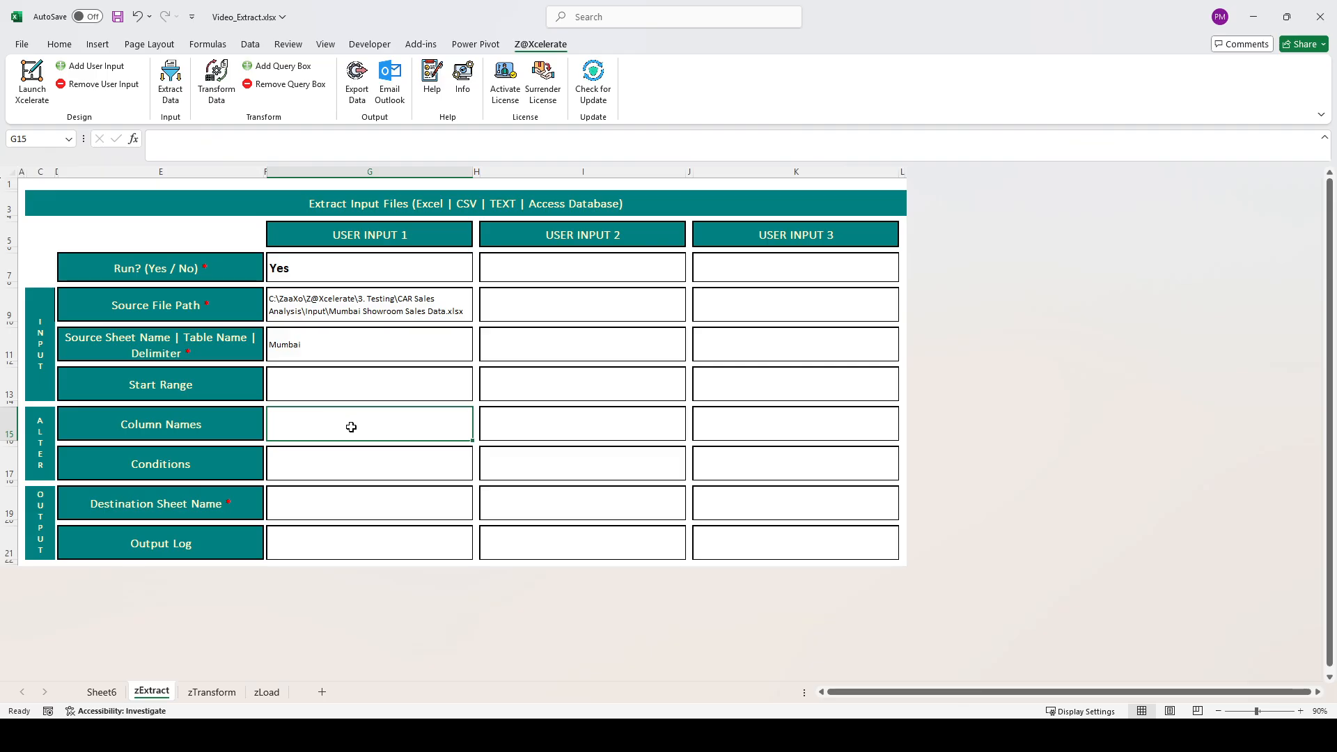
left_click(338, 464)
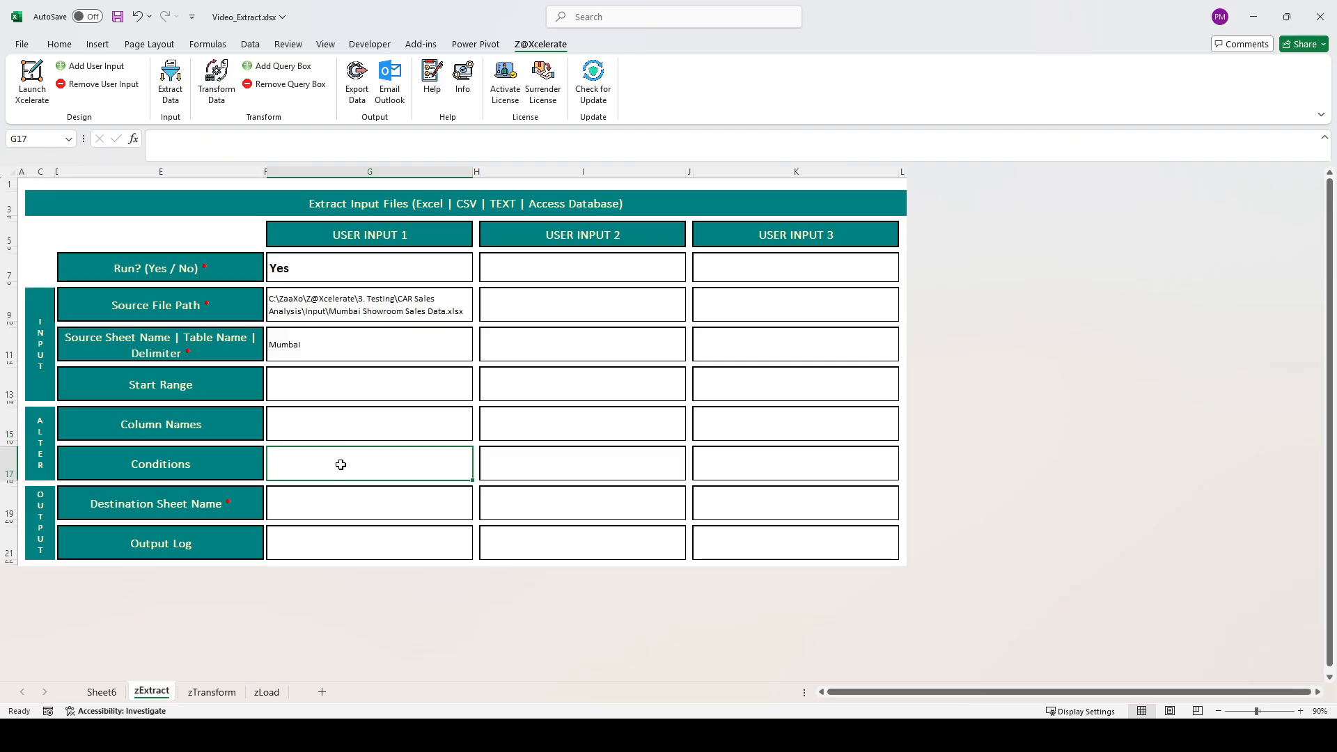
left_click(312, 514)
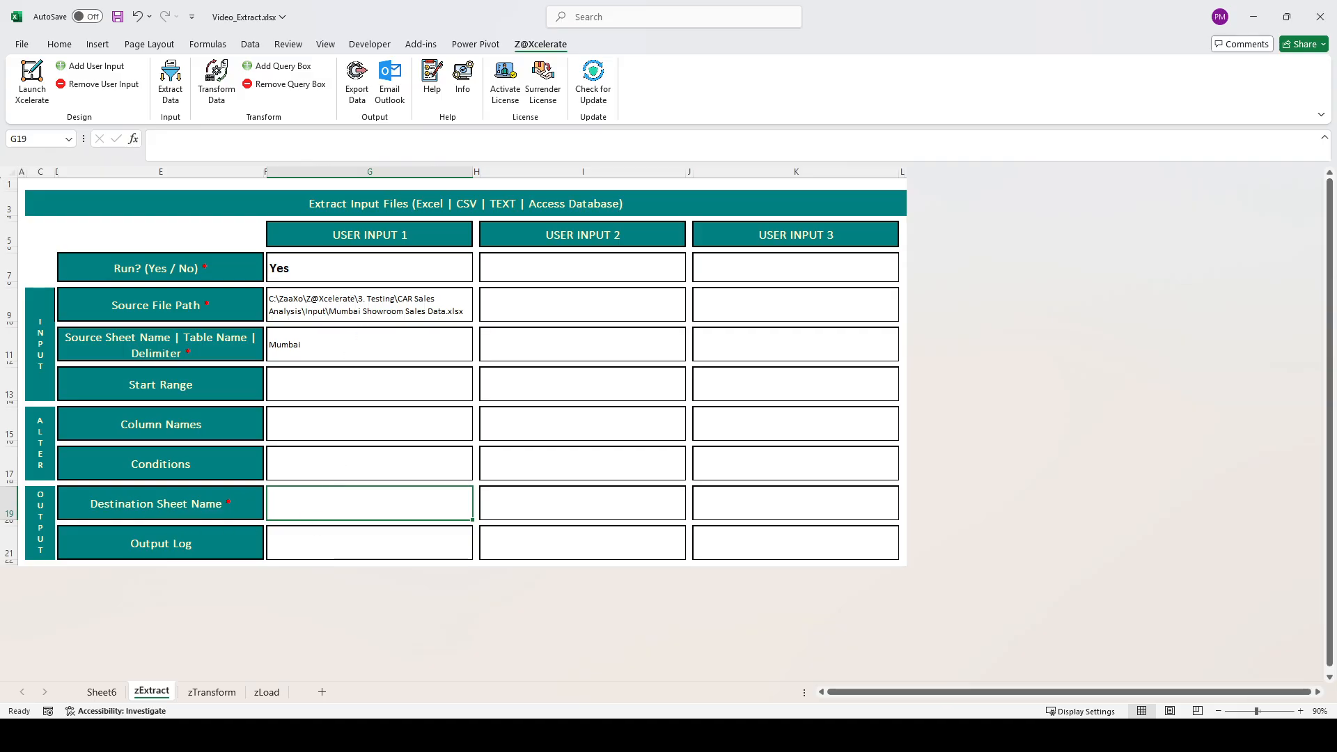
key("alt+Tab")
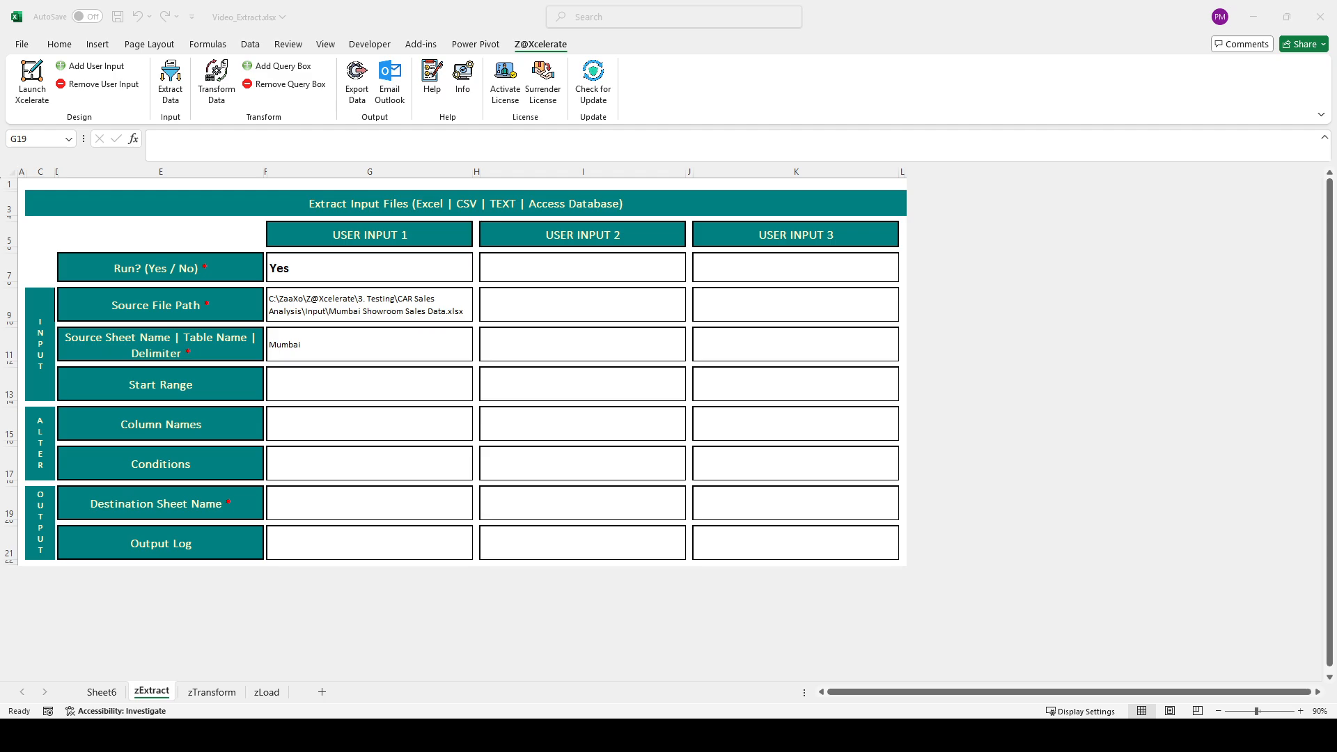
left_click(319, 499)
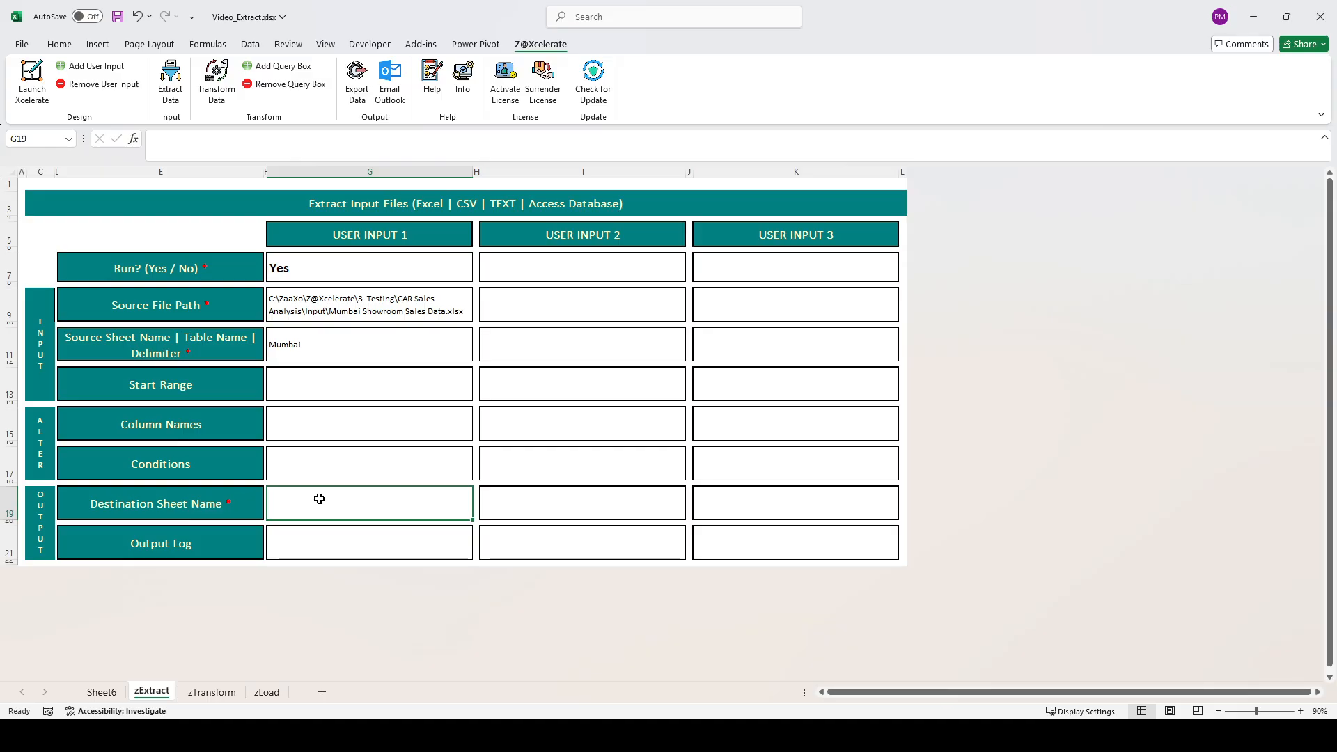
type("Mumbai_Sale")
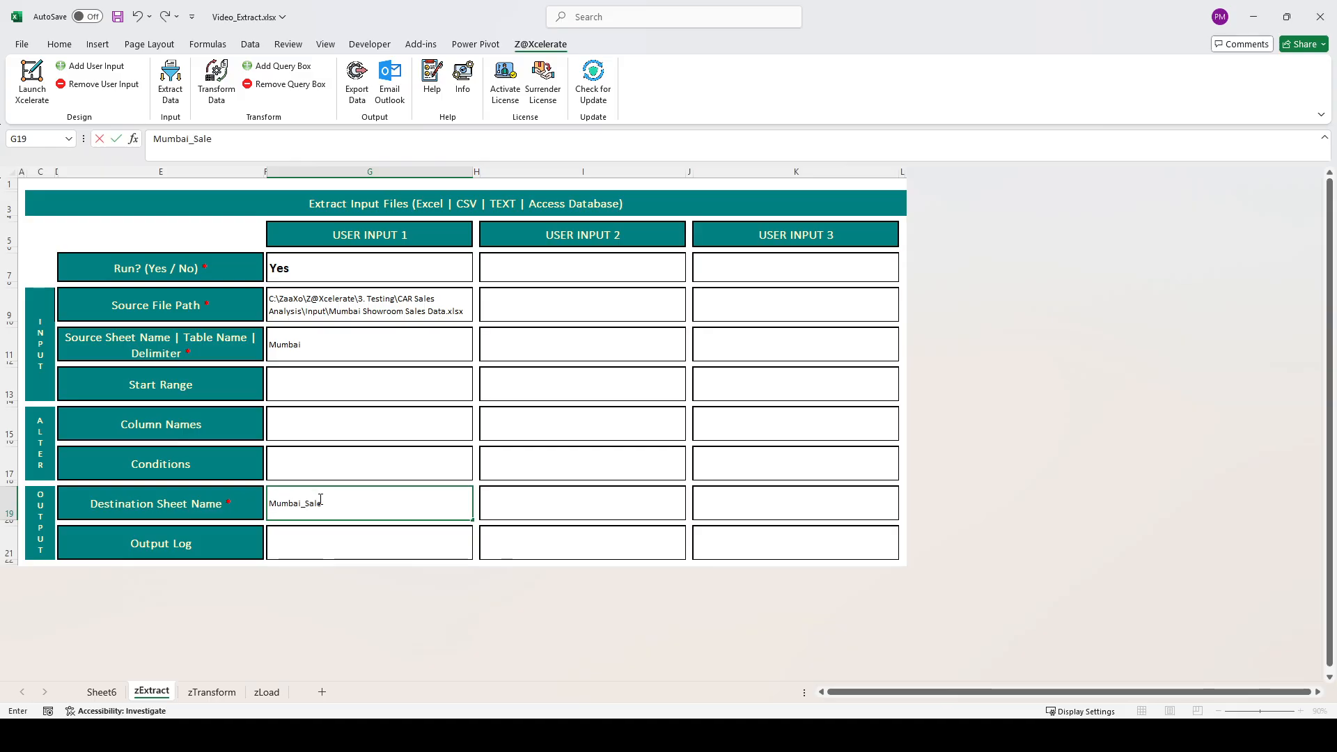
type("s_Data")
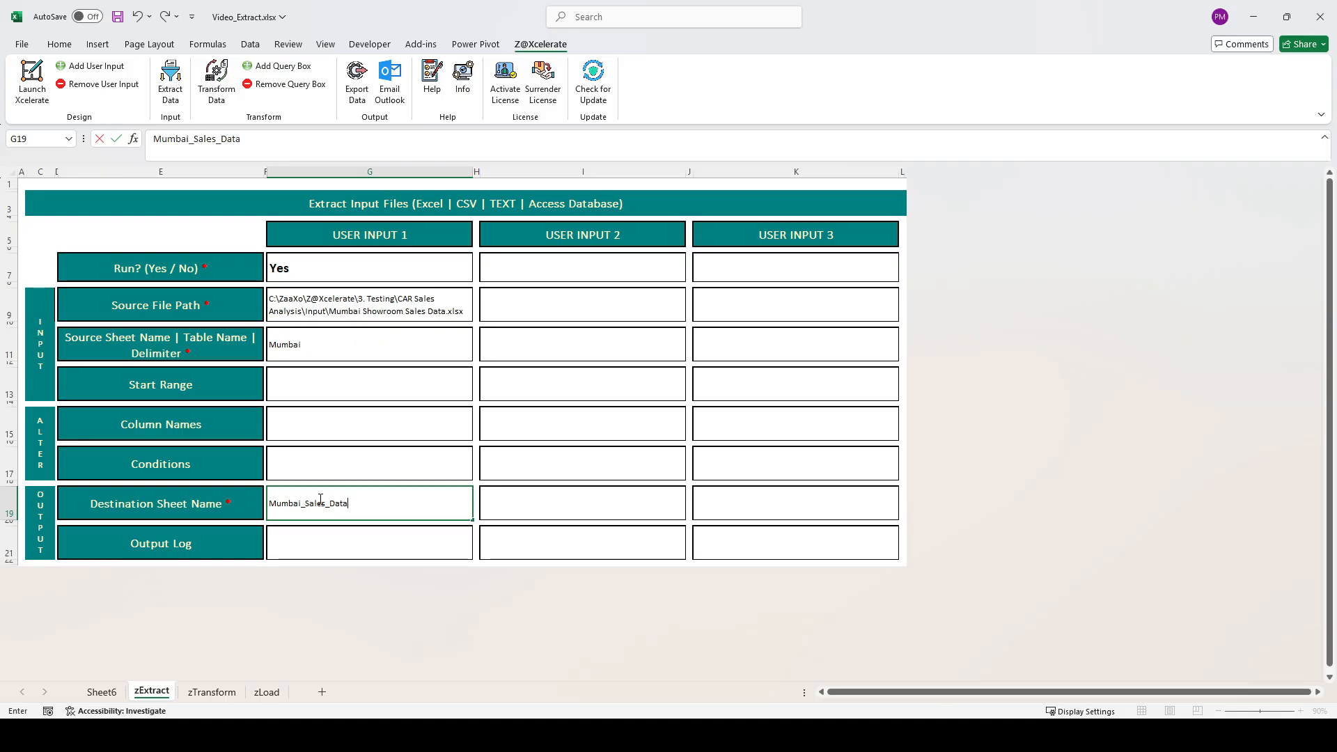
key("Tab")
left_click(318, 498)
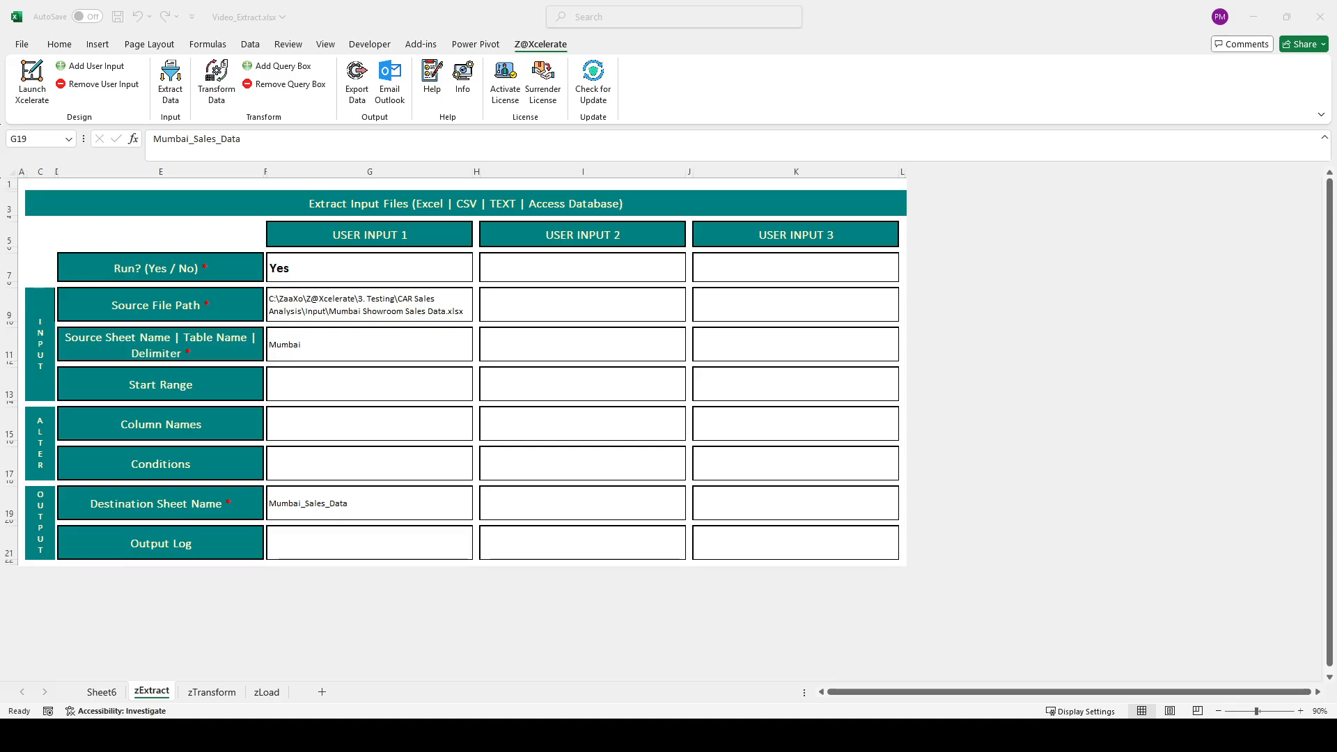
left_click(361, 501)
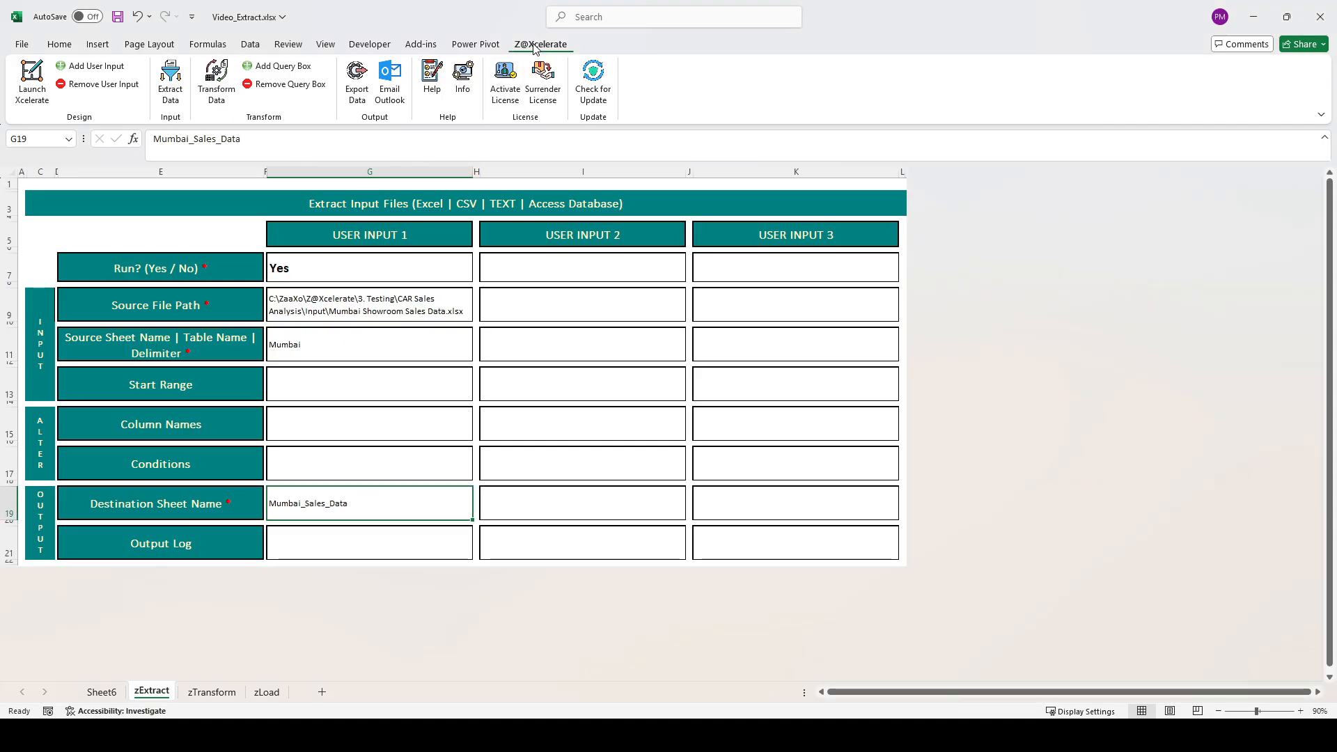
Run Extract Data and autofit all columns of the Mumbai_Sales_Data sheet.
left_click(172, 98)
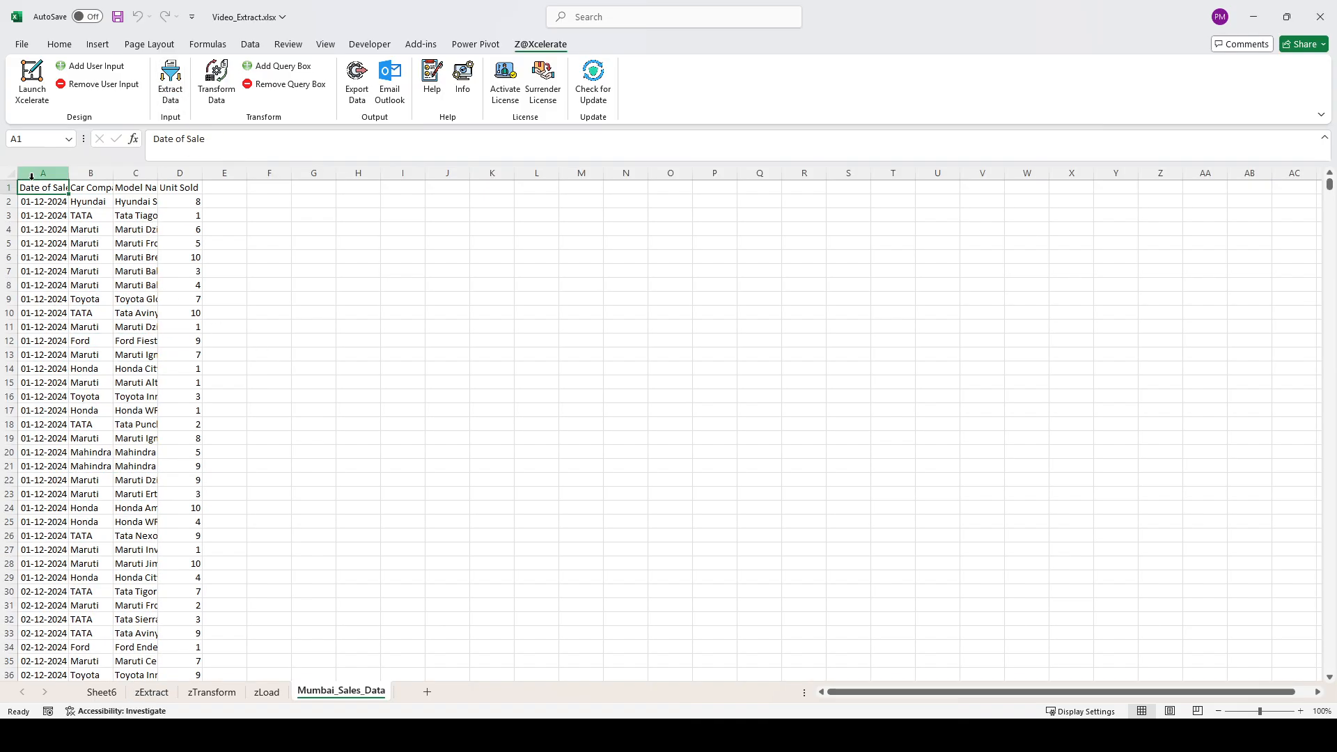
left_click(11, 173)
double_click(68, 173)
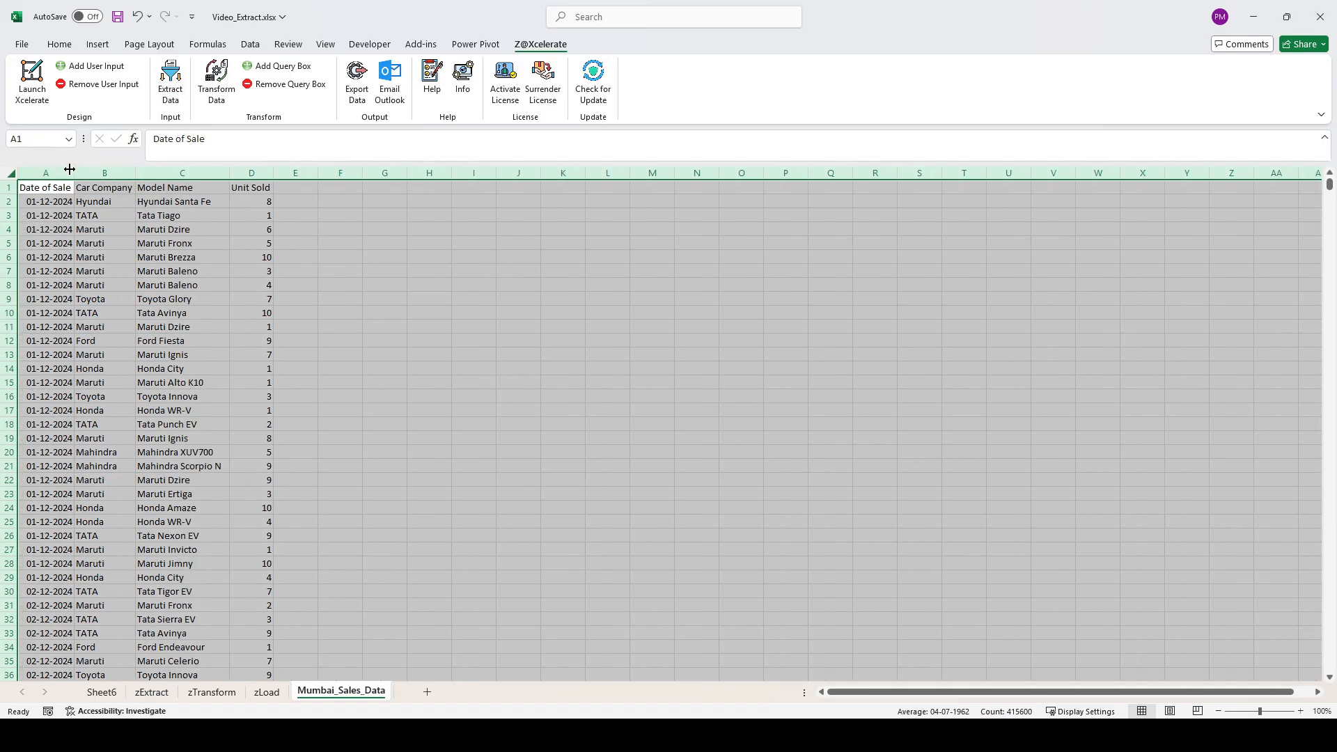
Examine the Output Log of USER INPUT 1 on the zExtract sheet.
left_click(152, 692)
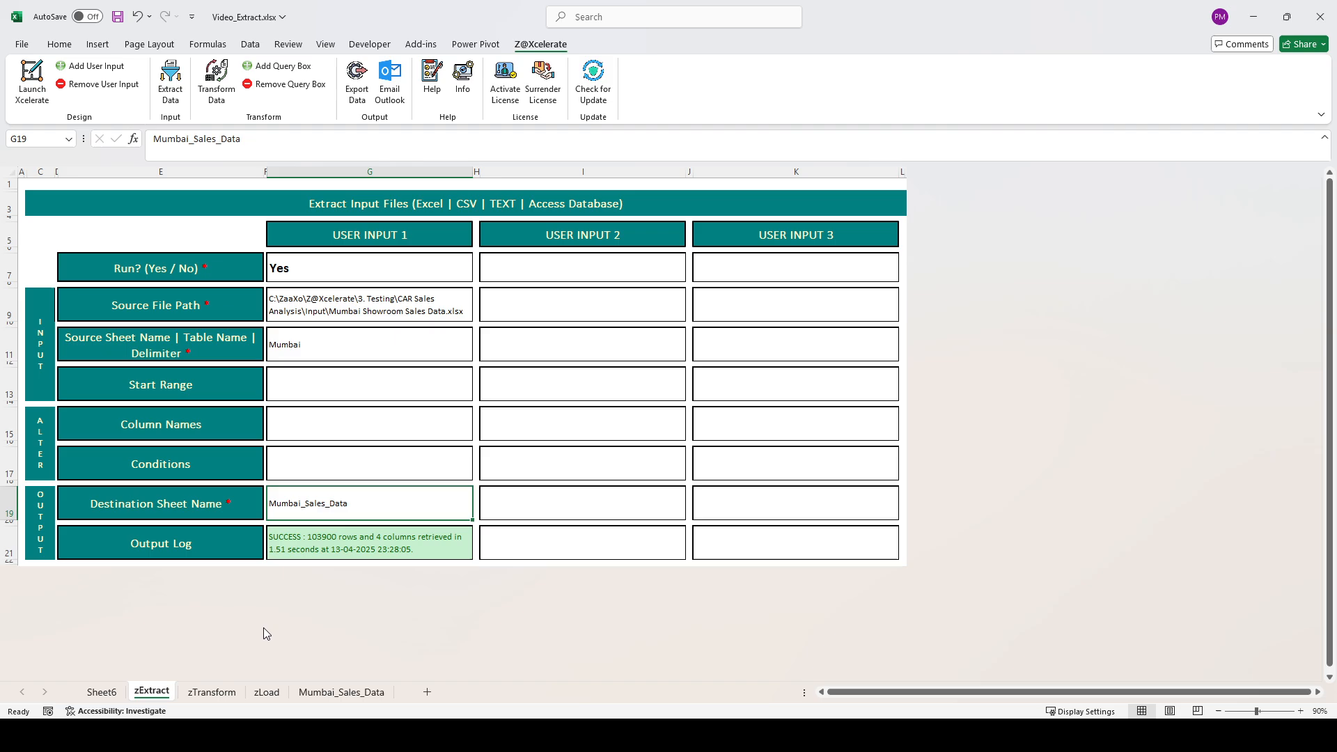
left_click(307, 550)
left_click(390, 736)
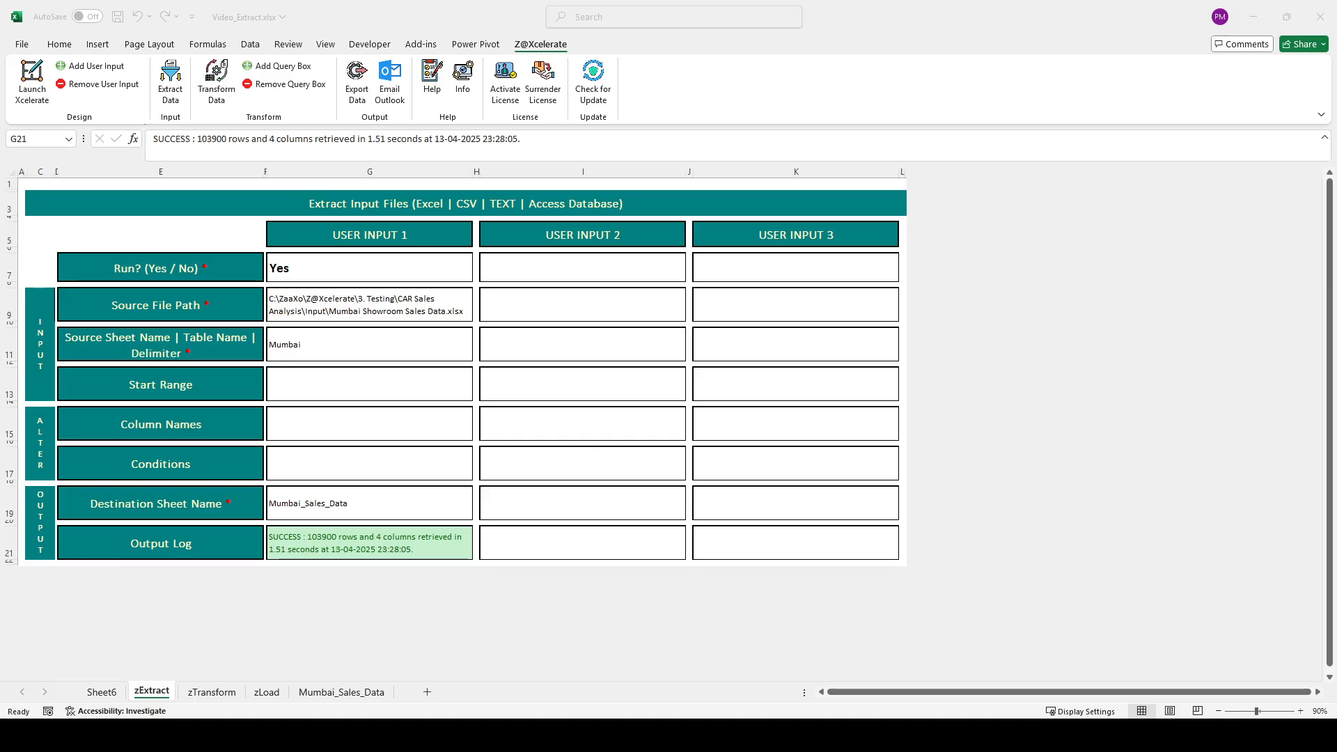
left_click(298, 539)
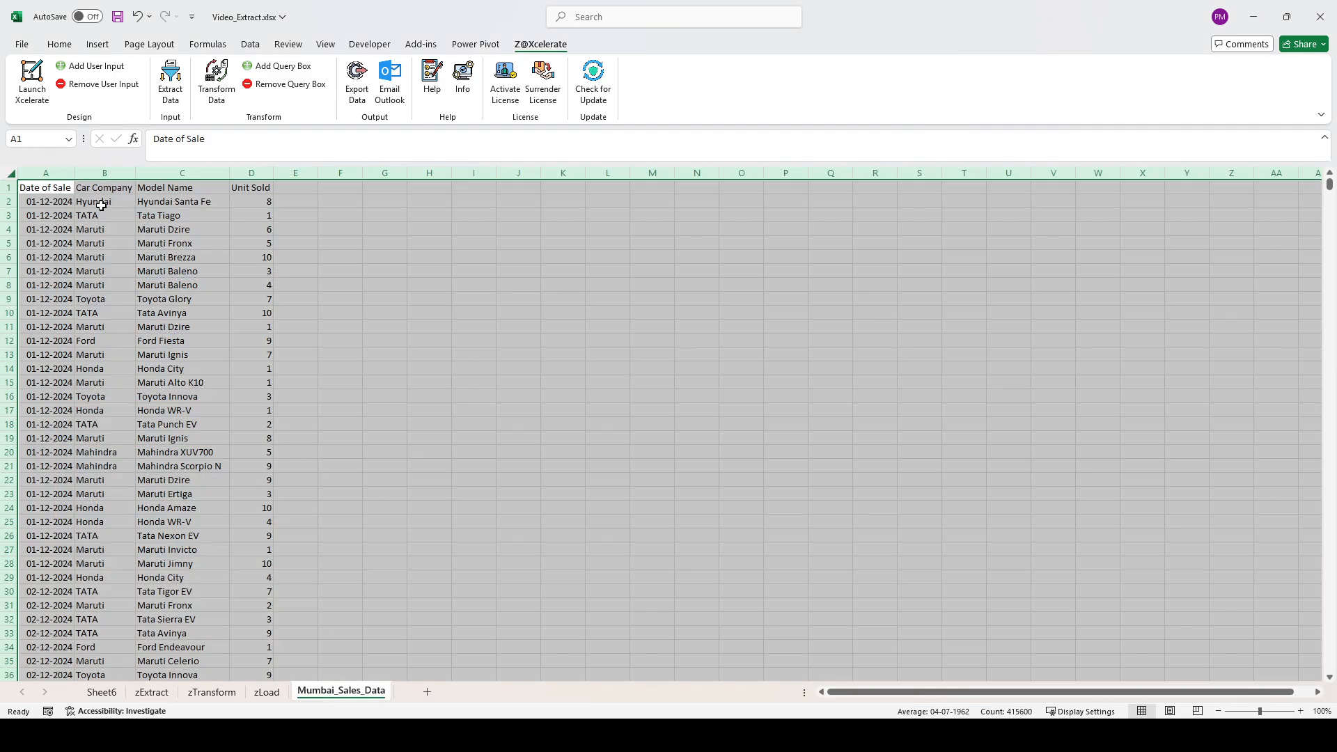
Copy the Car Company header from Mumbai_Sales_Data into USER INPUT 1's Column Names as [Car Company], with a trailing comma.
left_click(101, 206)
left_click(92, 187)
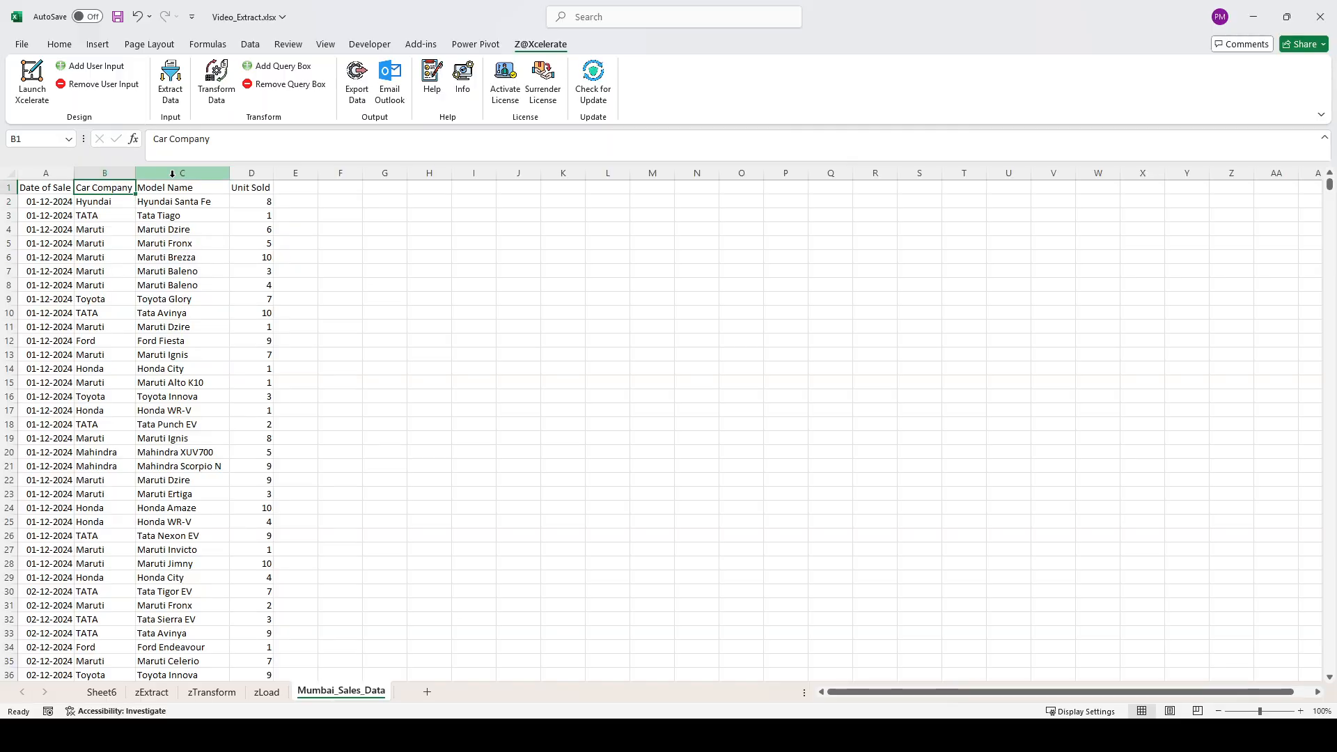
left_click_drag(267, 143, 72, 120)
key("ctrl+c")
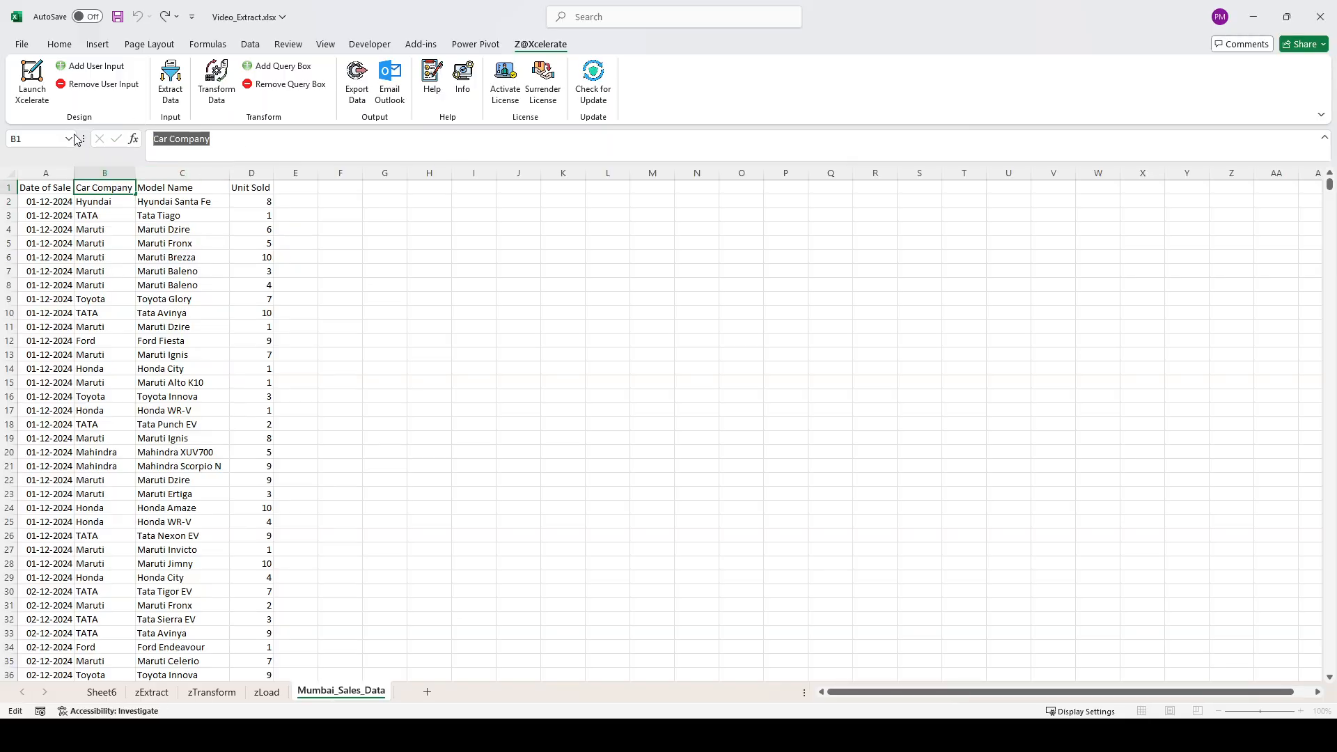
left_click(99, 138)
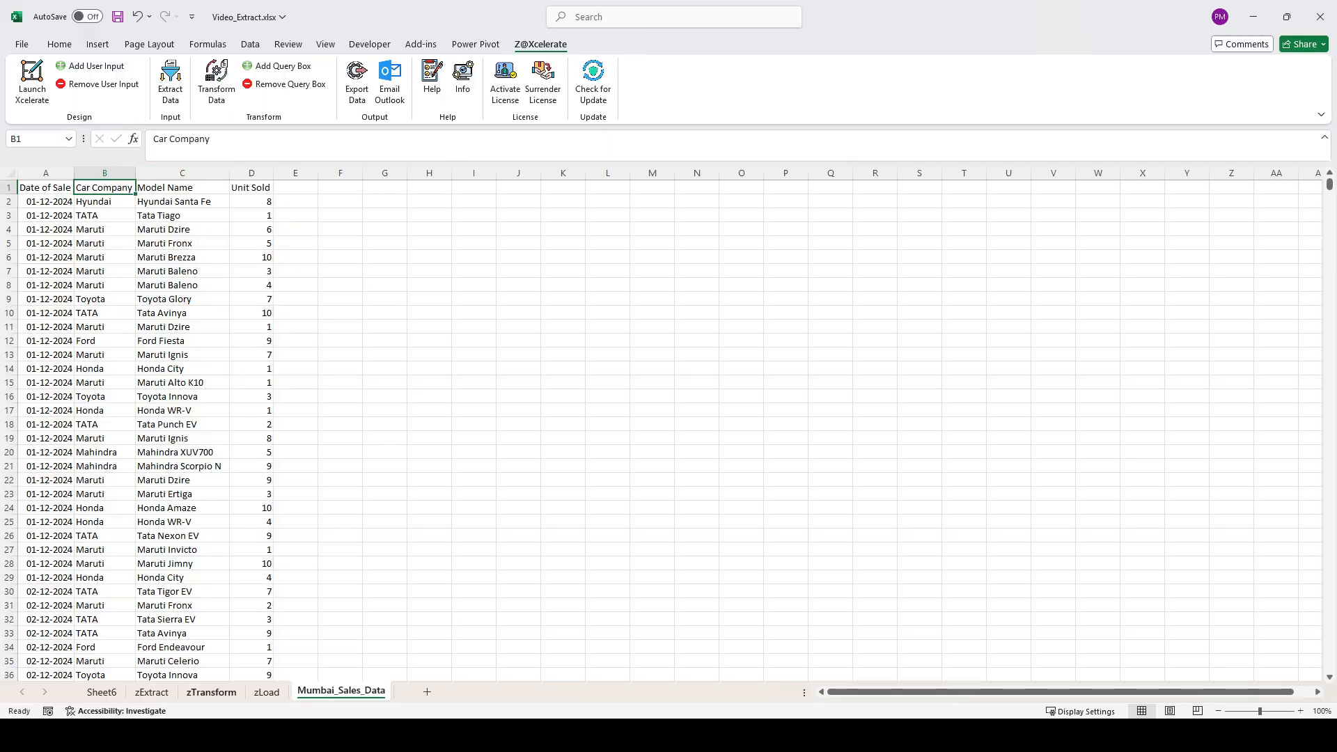
left_click(151, 691)
double_click(302, 424)
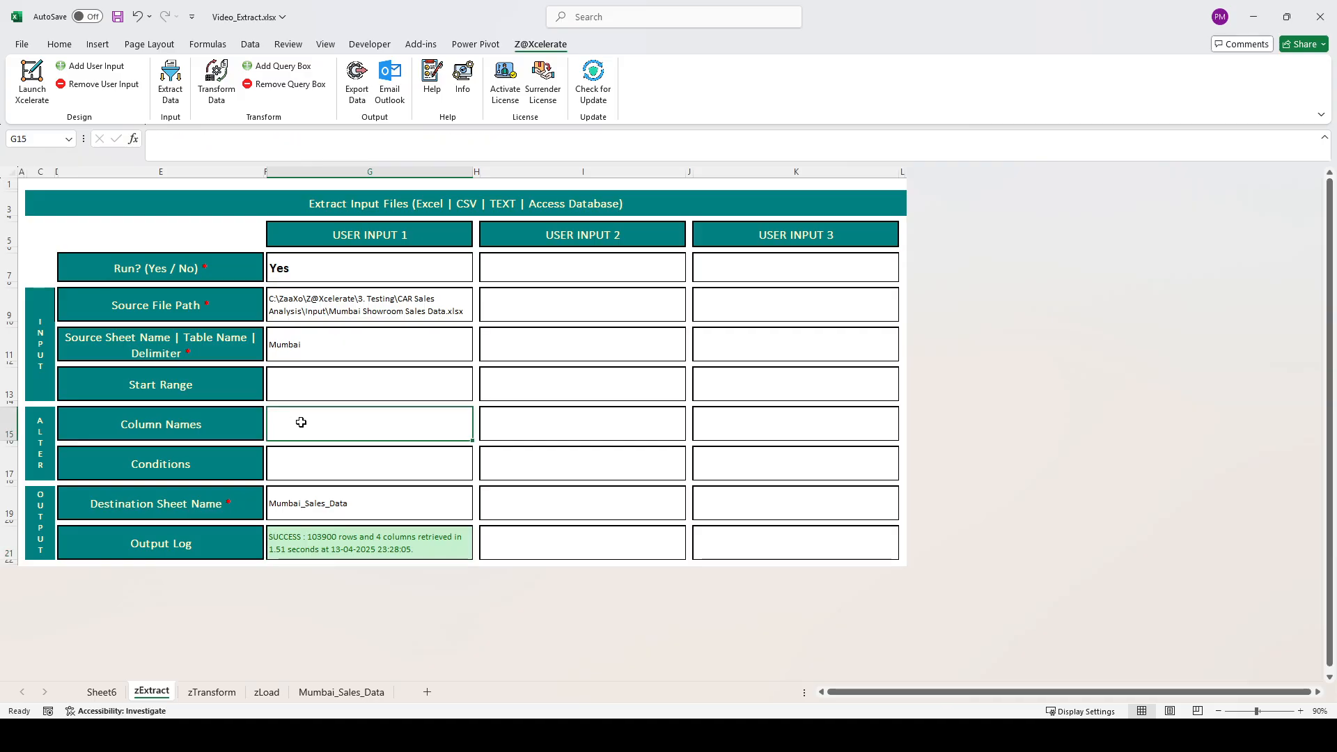
type("[")
key("ctrl+v")
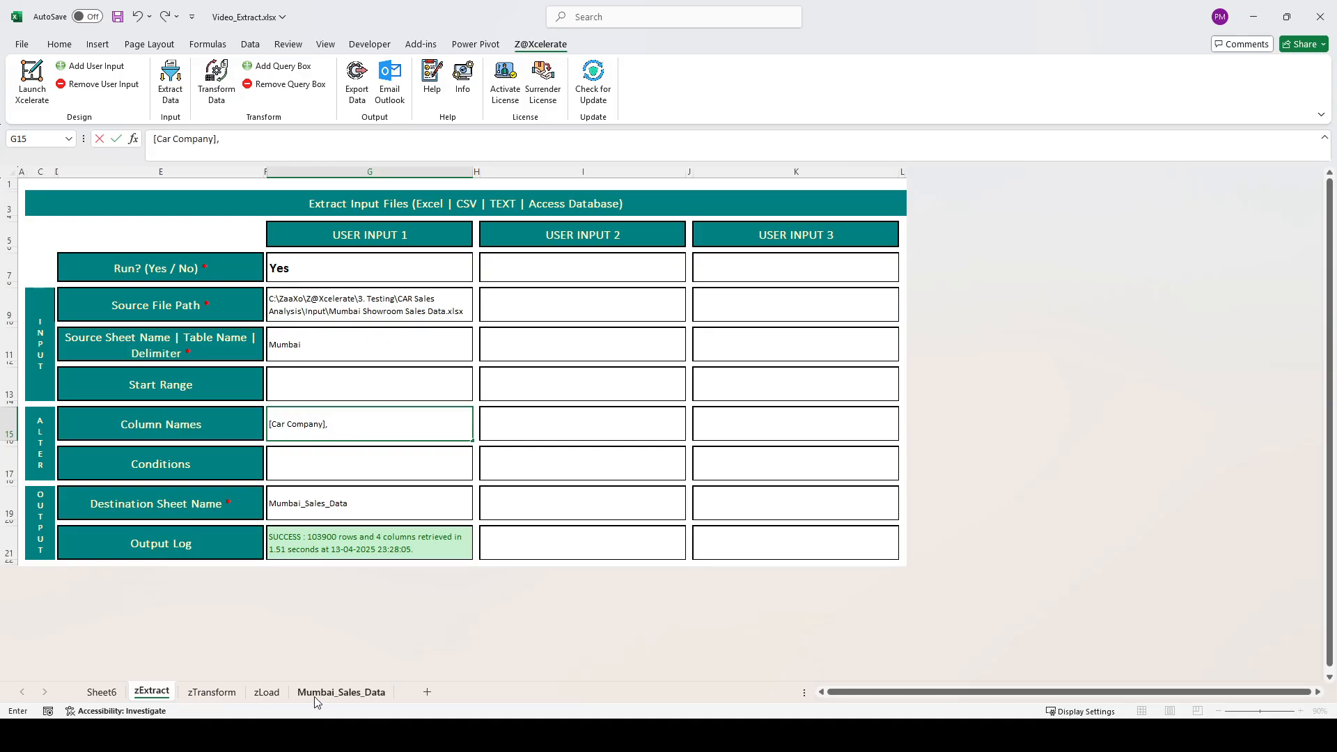
Copy the Model Name header from Mumbai_Sales_Data and append it as [Model Name] to USER INPUT 1's Column Names.
left_click(341, 691)
left_click(167, 189)
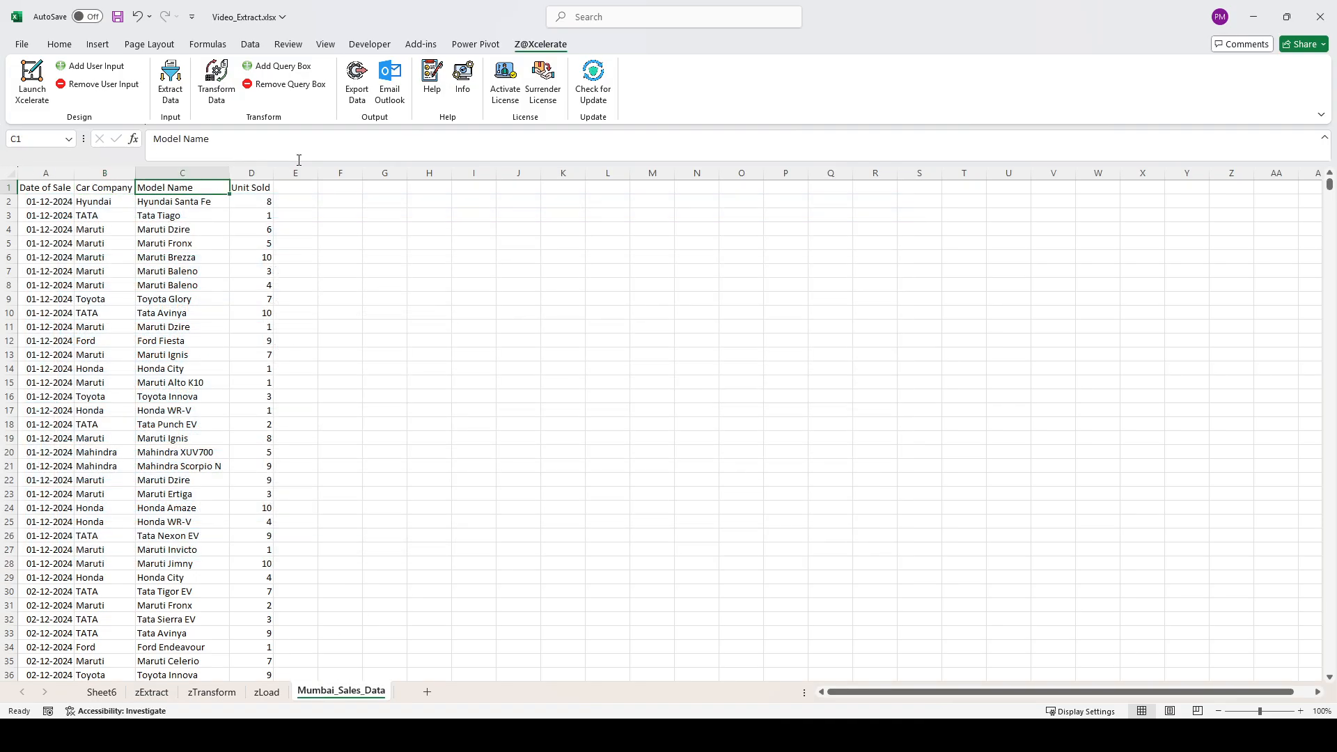
left_click_drag(229, 135, 150, 138)
key("ctrl+c")
key("Escape")
left_click(152, 691)
double_click(343, 424)
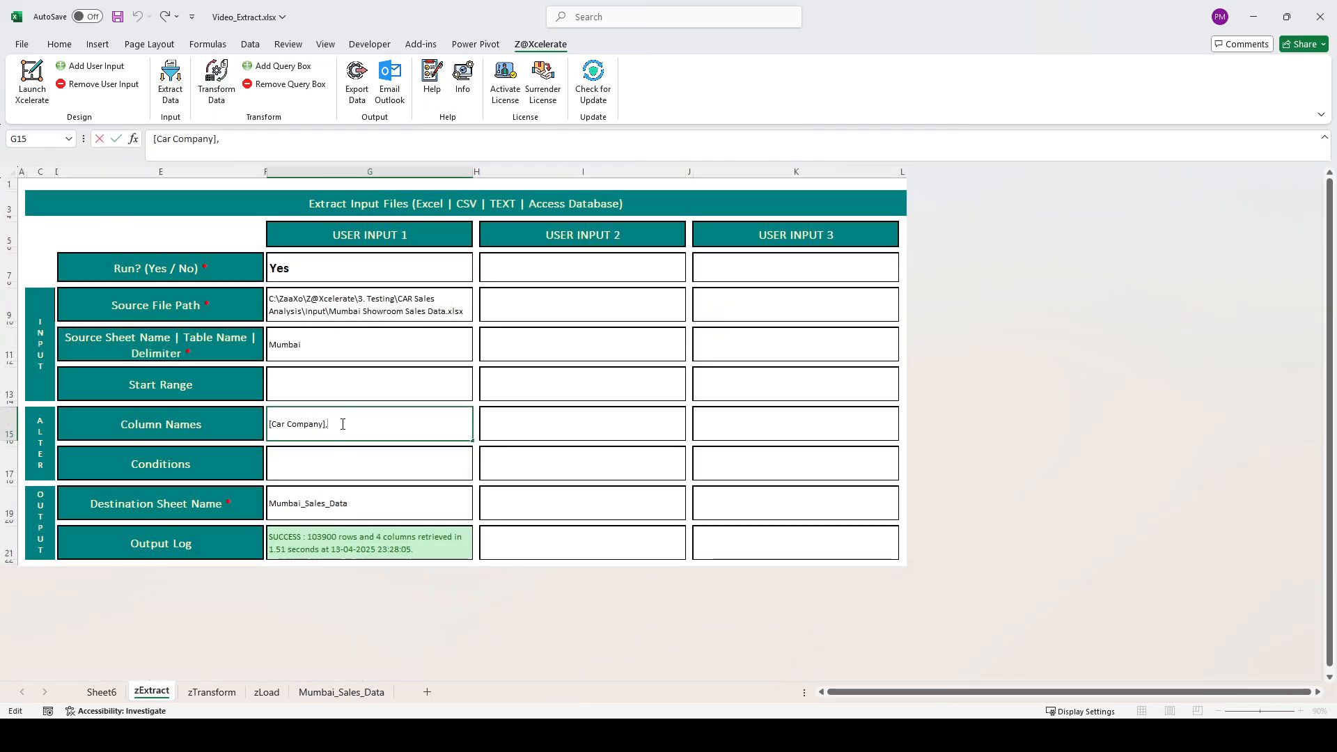
type("[")
key("ctrl+v")
type("]")
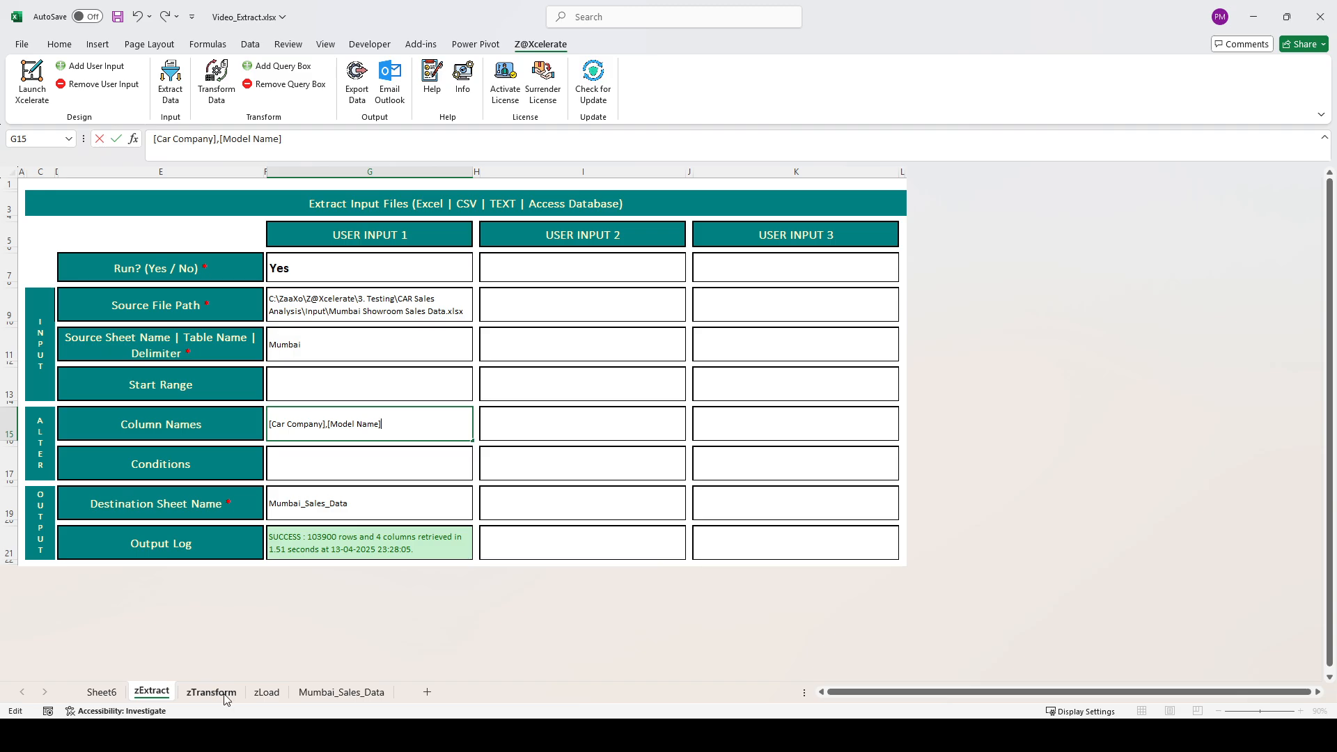
Copy the Unit Sold header from Mumbai_Sales_Data and append it as [Unit Sold], comma-separated, to USER INPUT 1's Column Names.
left_click(341, 691)
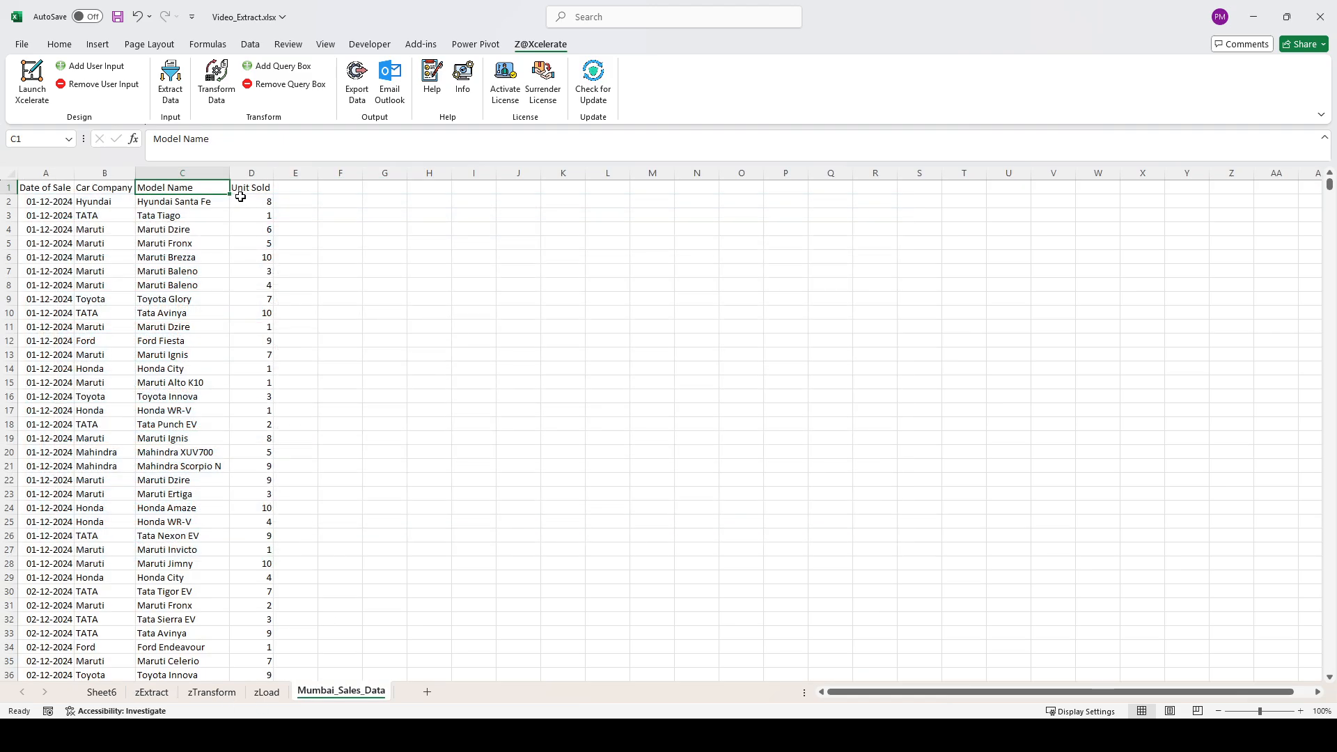
left_click(240, 190)
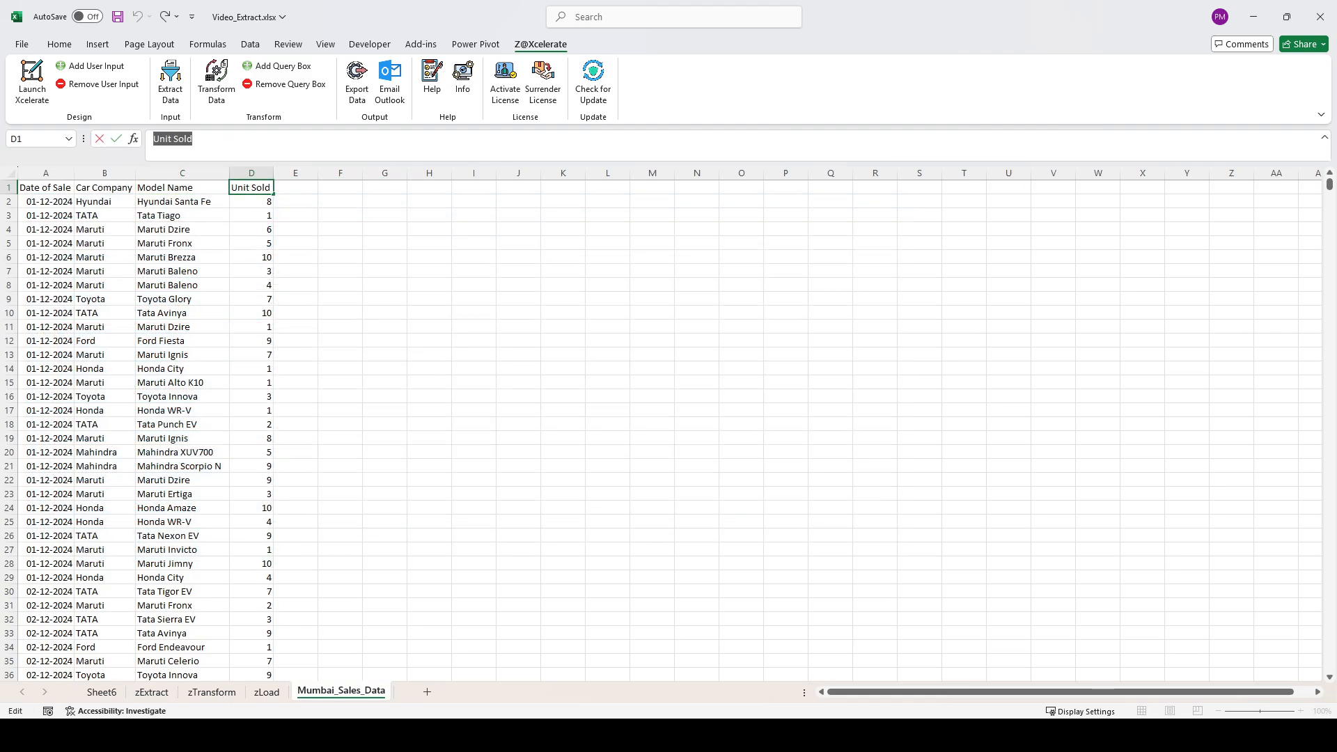
left_click(151, 691)
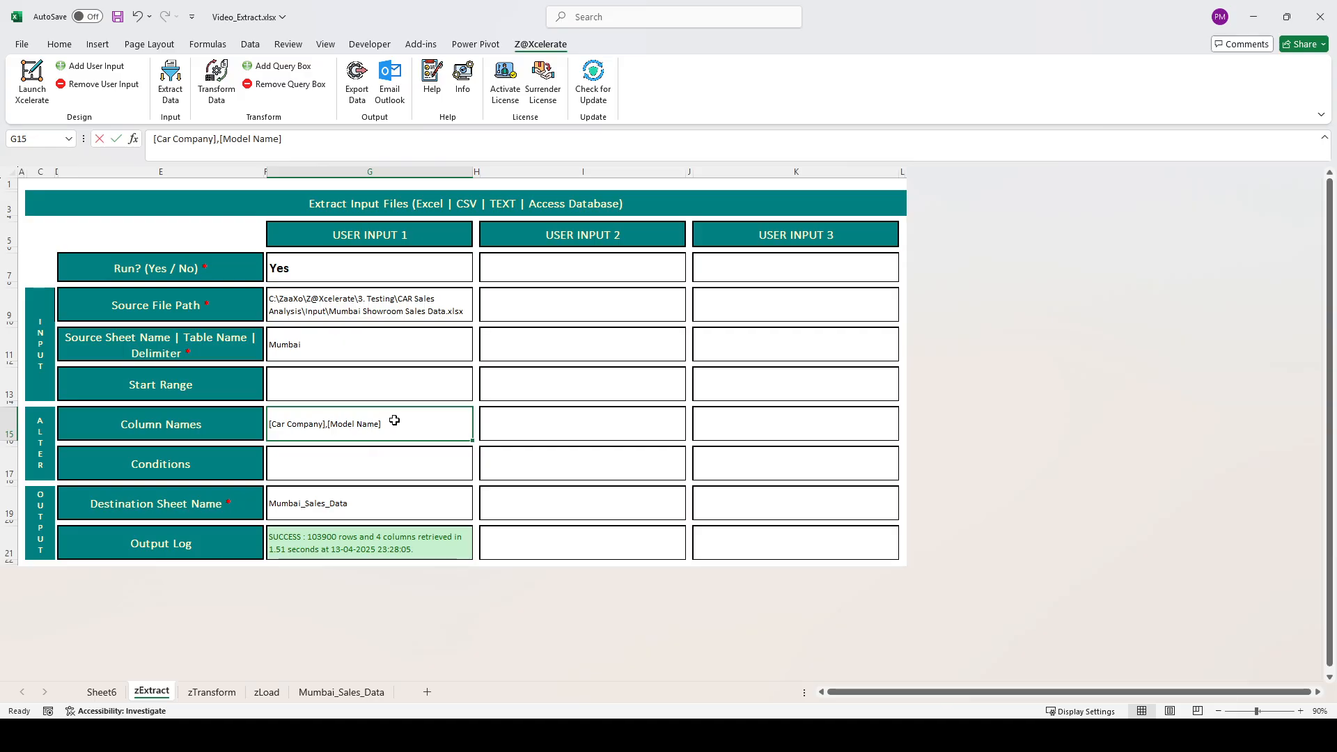
double_click(395, 420)
type("[Unit Sold]")
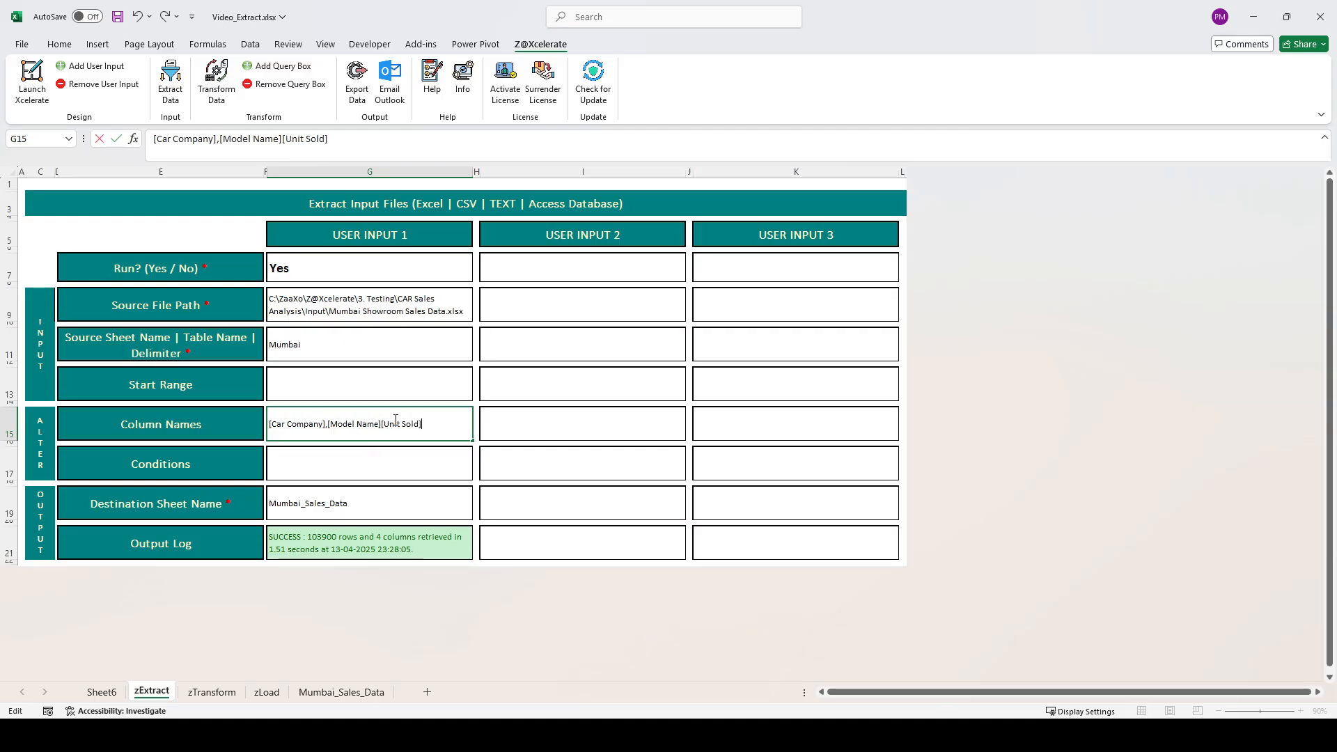
key("Tab")
double_click(380, 422)
type(",")
key("Tab")
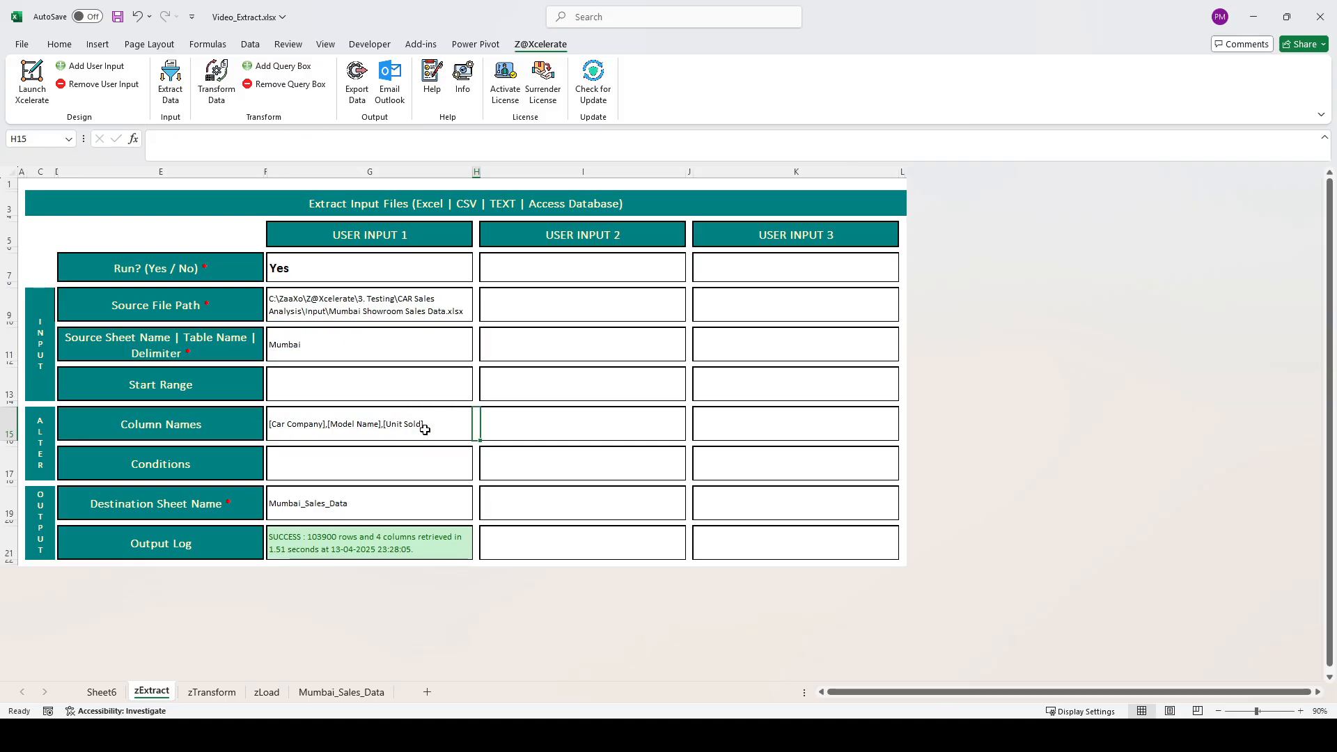
left_click(419, 426)
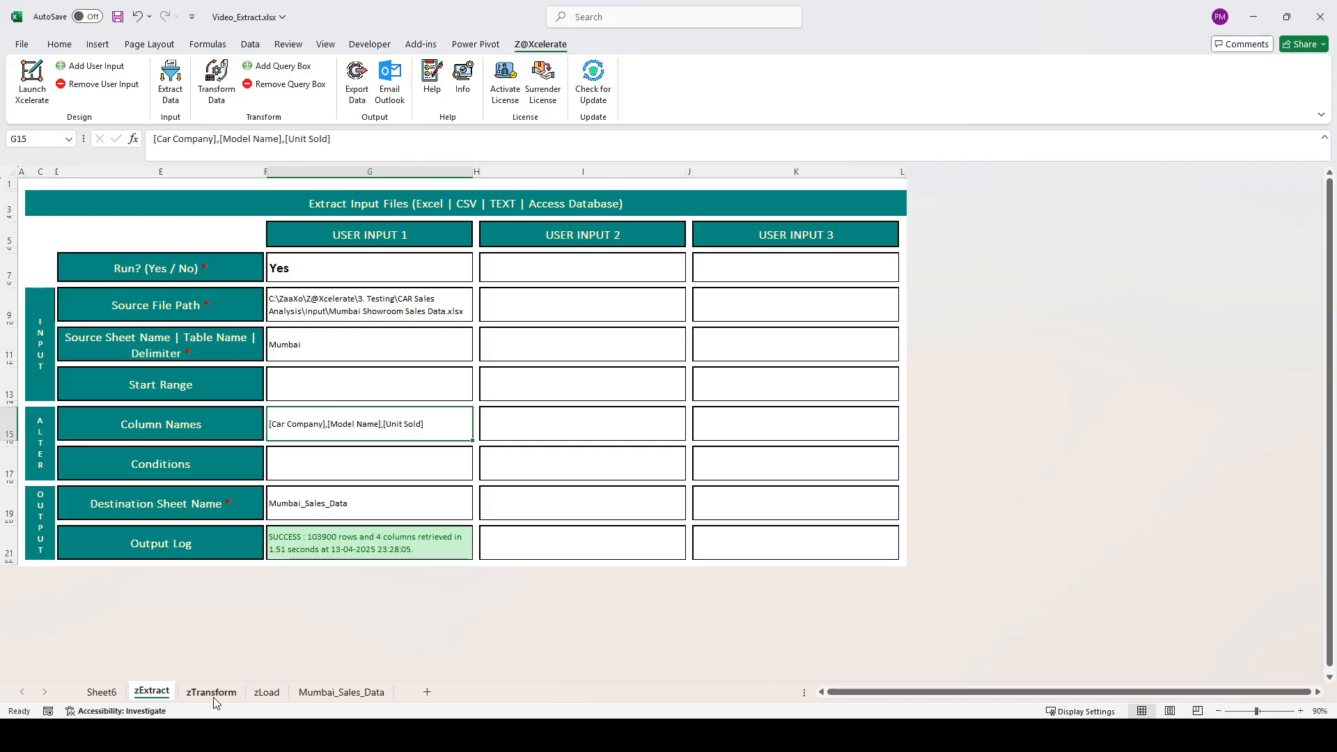
Check the existing headers of Mumbai_Sales_Data, and run Extract Data with the three chosen column names.
left_click(315, 692)
left_click_drag(112, 187, 75, 185)
left_click(52, 186)
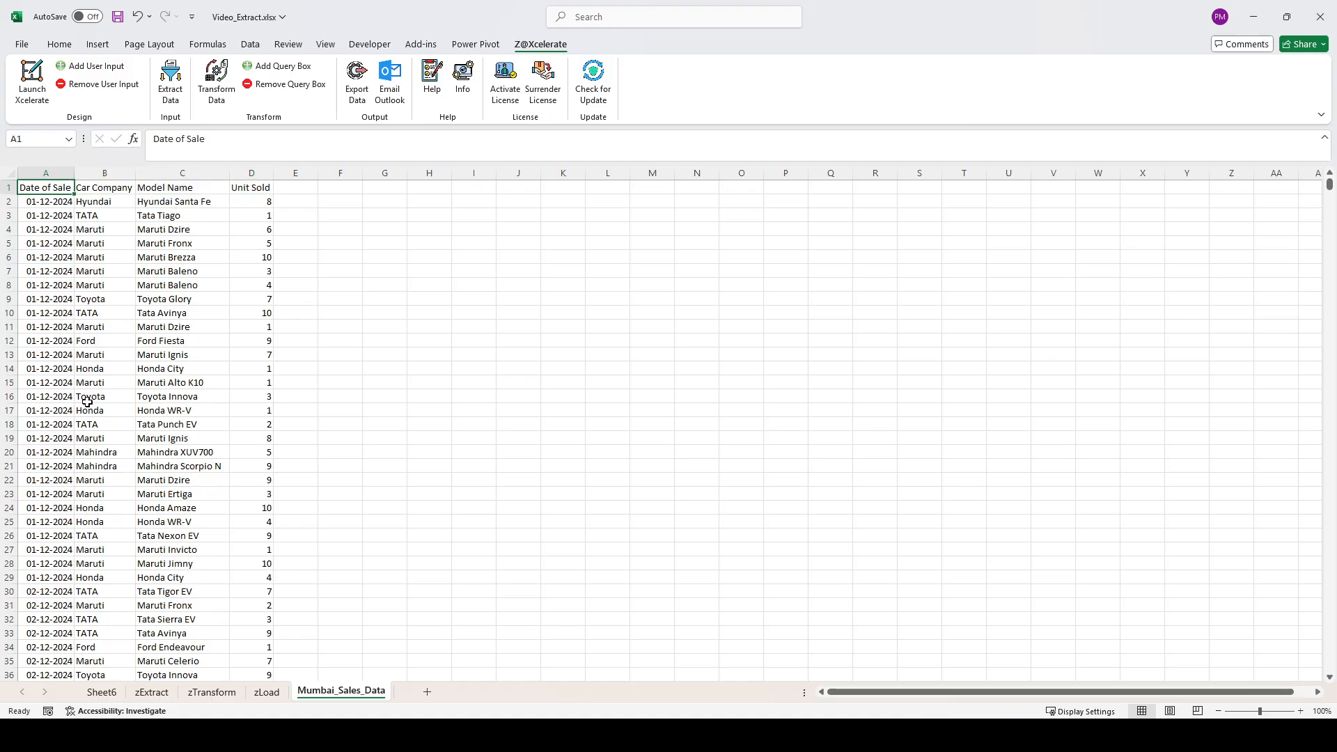
left_click(140, 689)
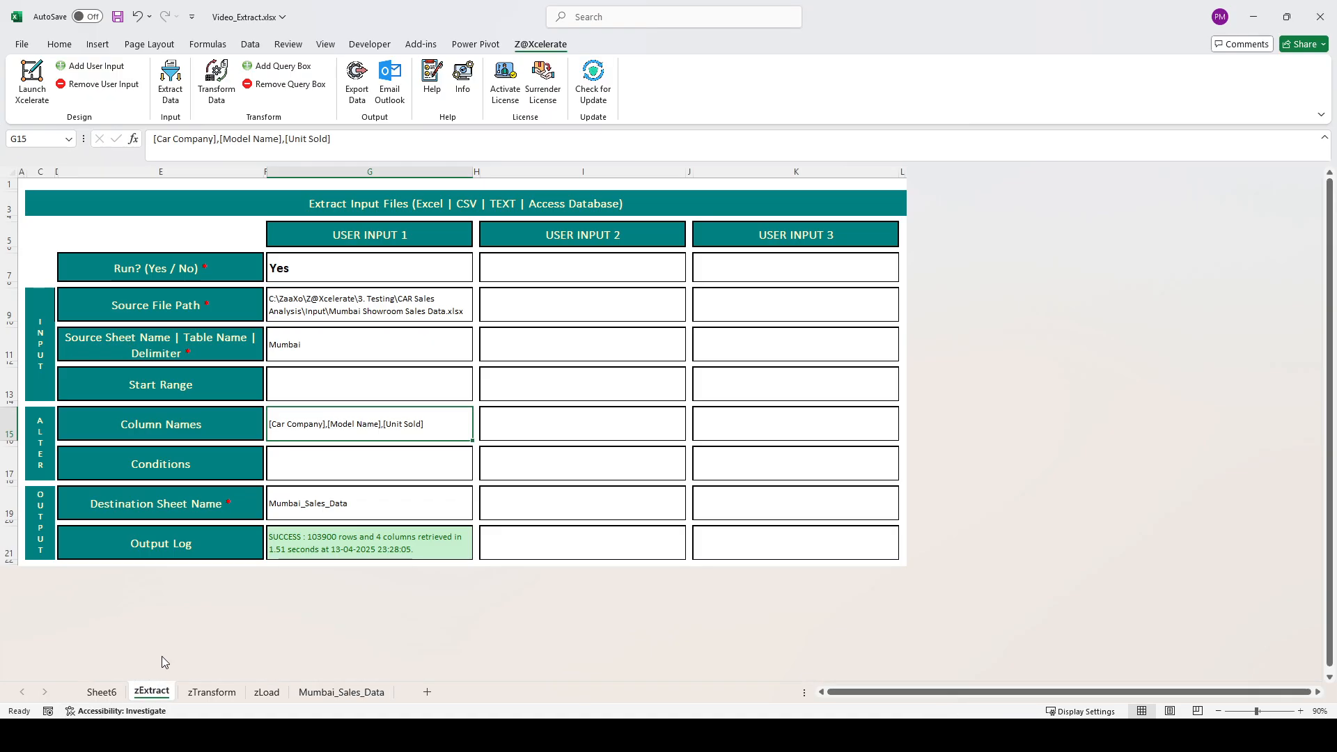
left_click(171, 87)
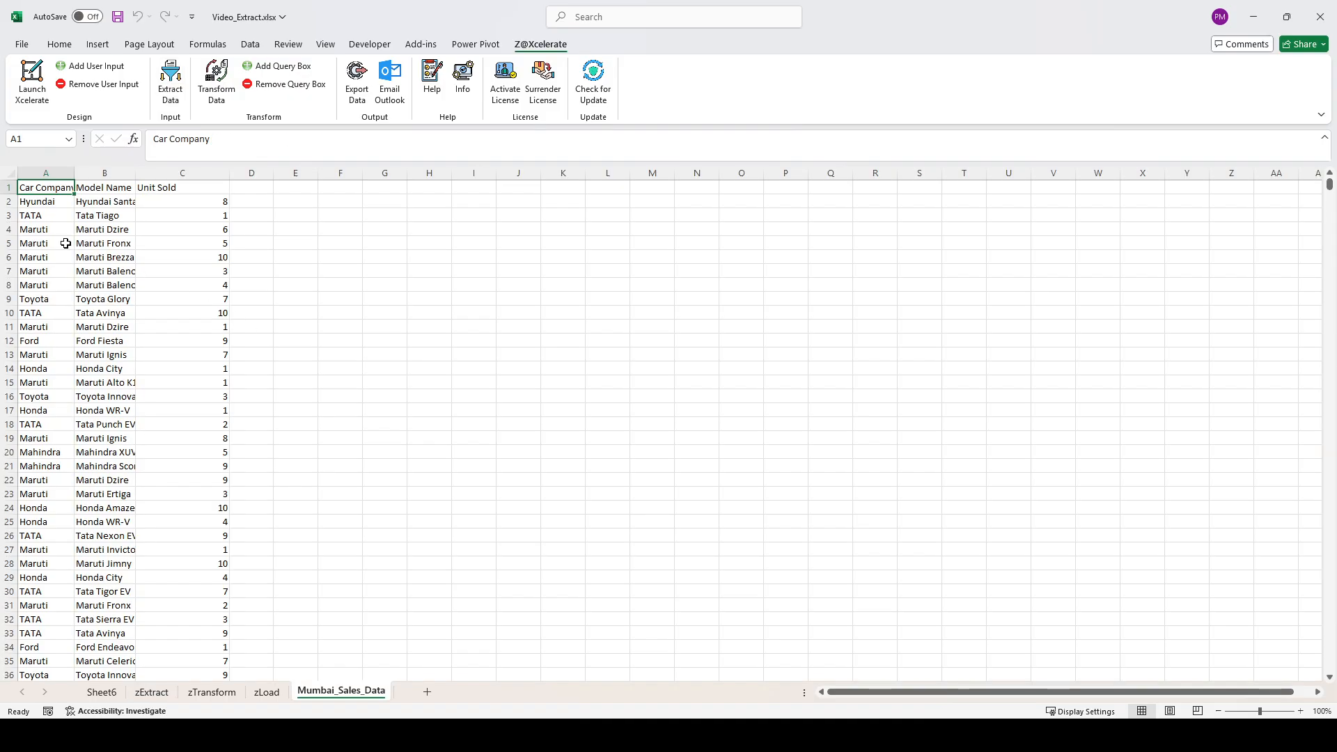
left_click(203, 186)
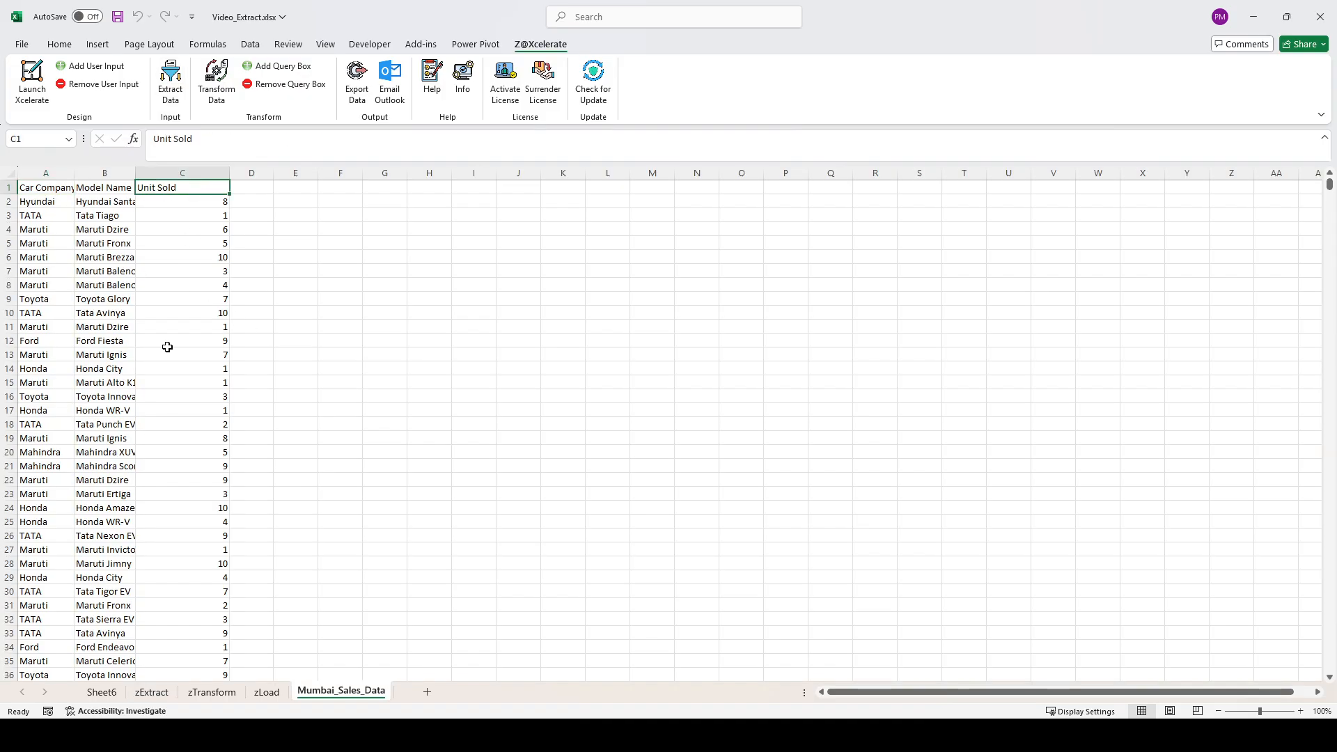
Append ,"Mumbai" as [Showroom] to USER INPUT 1's Column Names on the zExtract sheet.
left_click(152, 692)
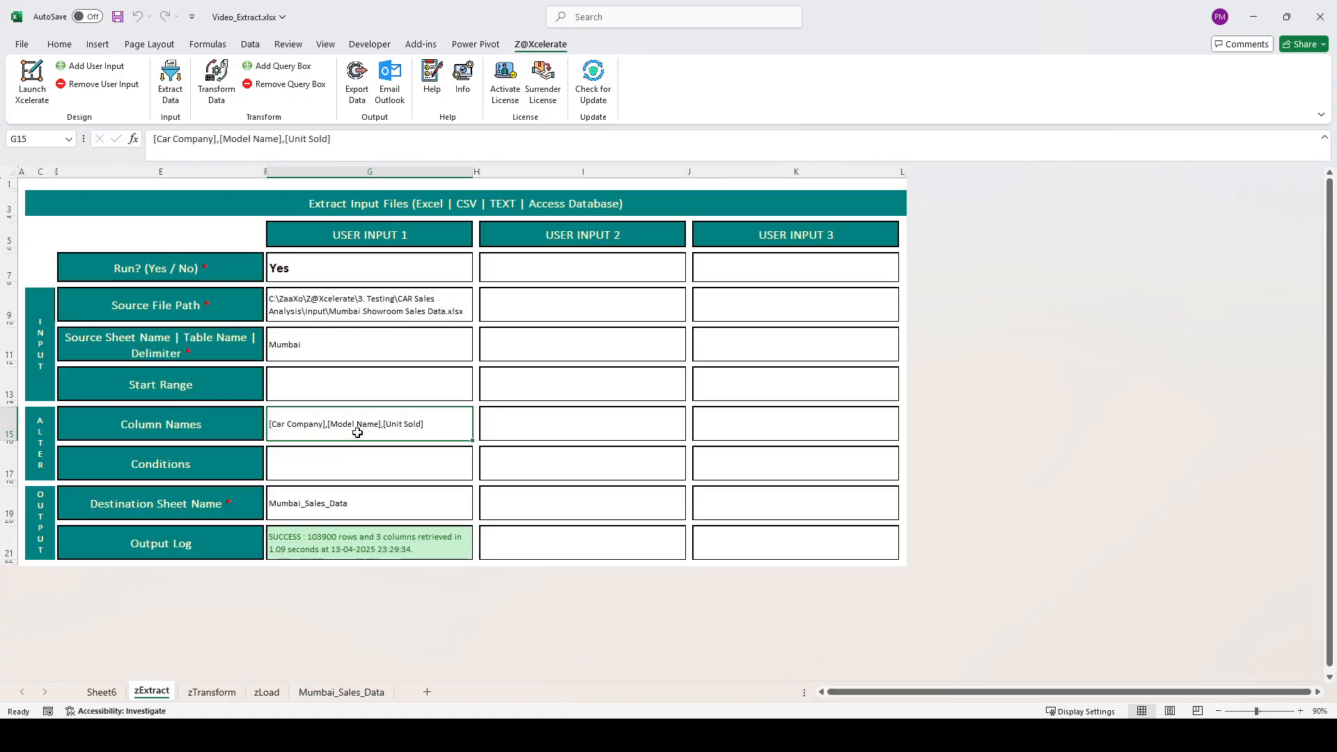
double_click(433, 425)
type(",")
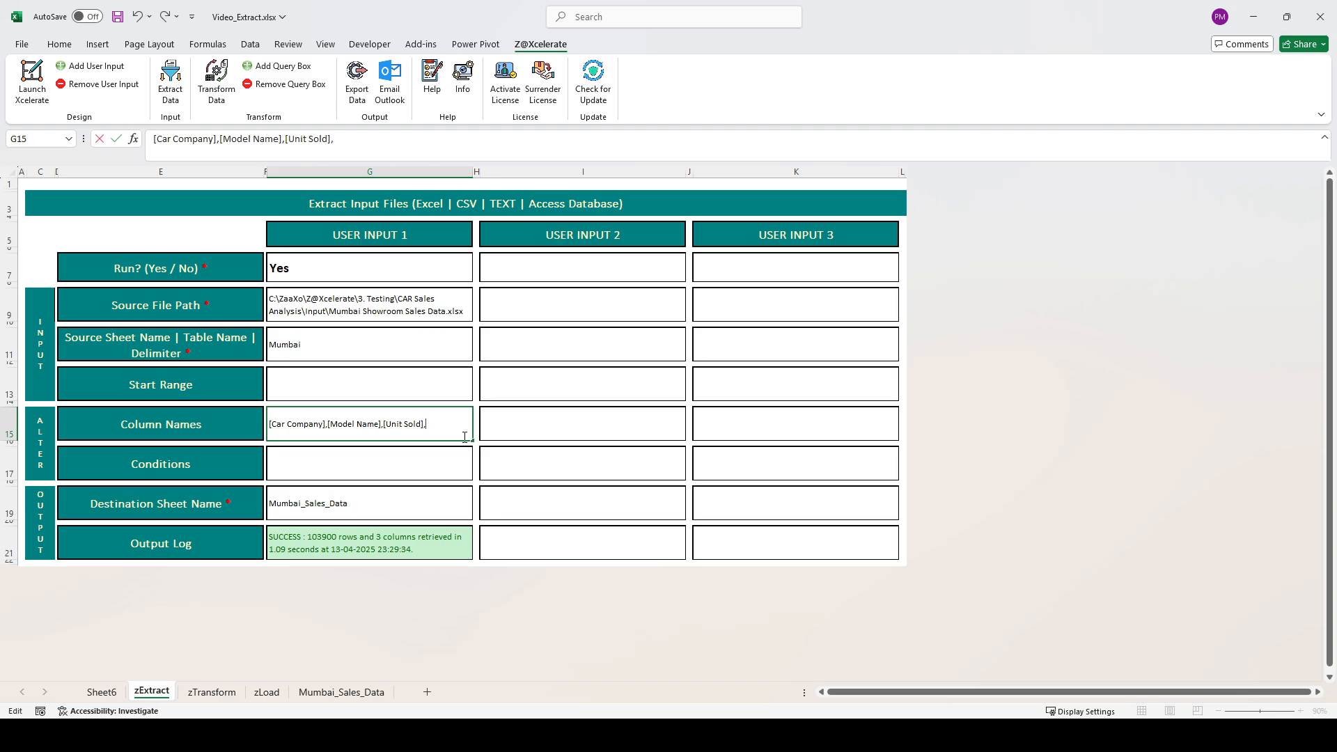
type("\"Mumbai'")
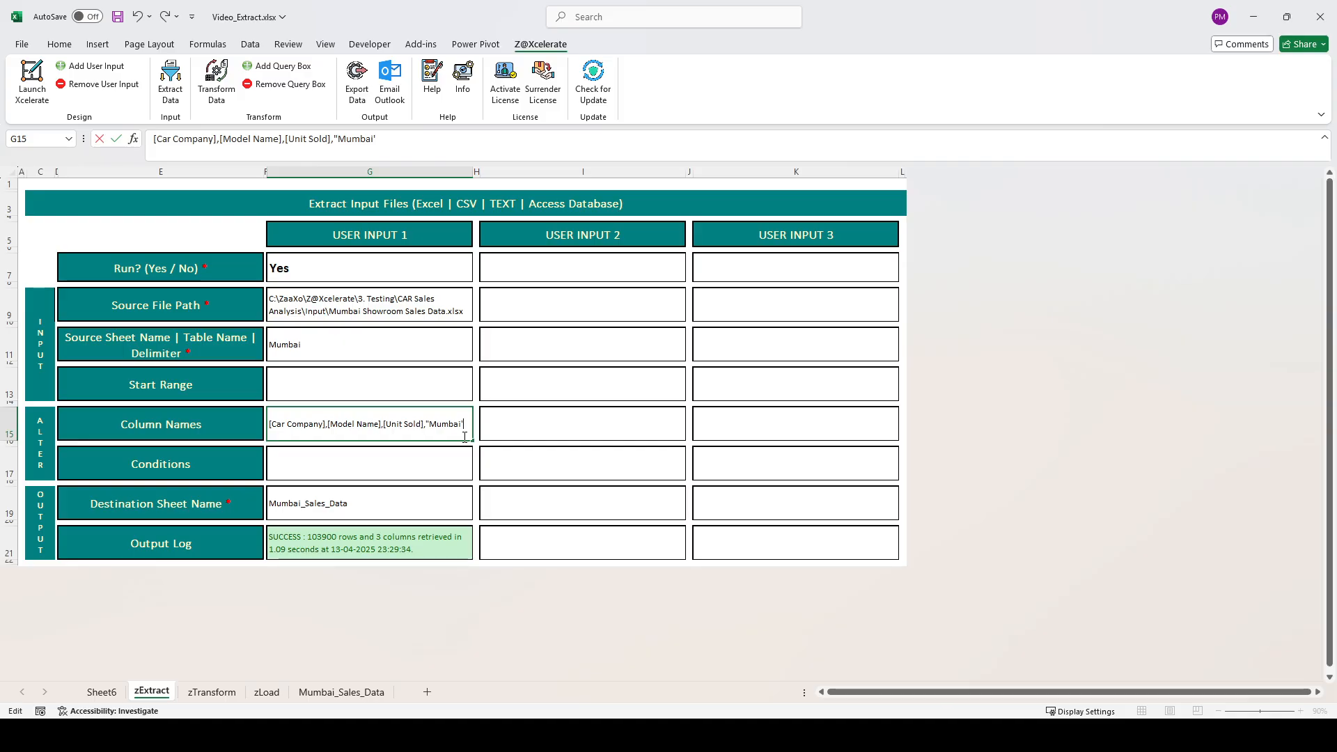
type("\" as [")
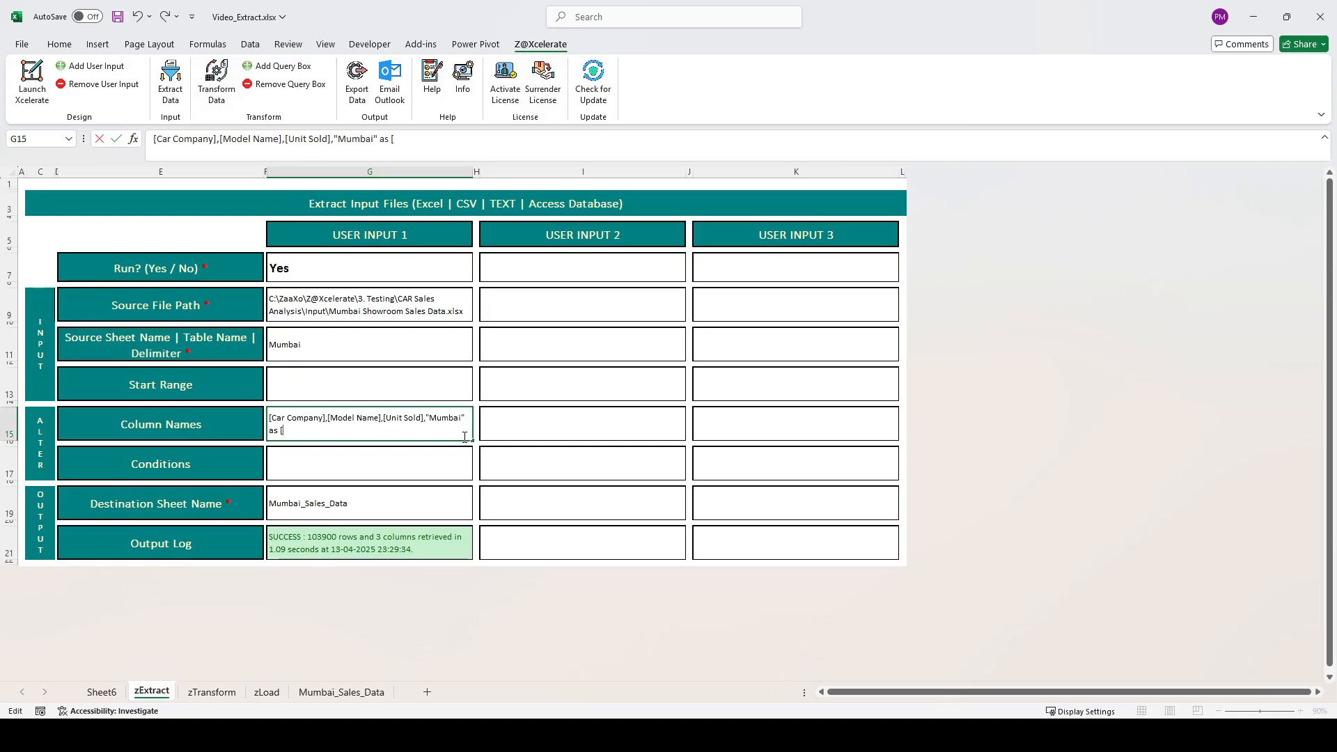
type("Showroon")
key("BackSpace")
type("m")
key("Tab")
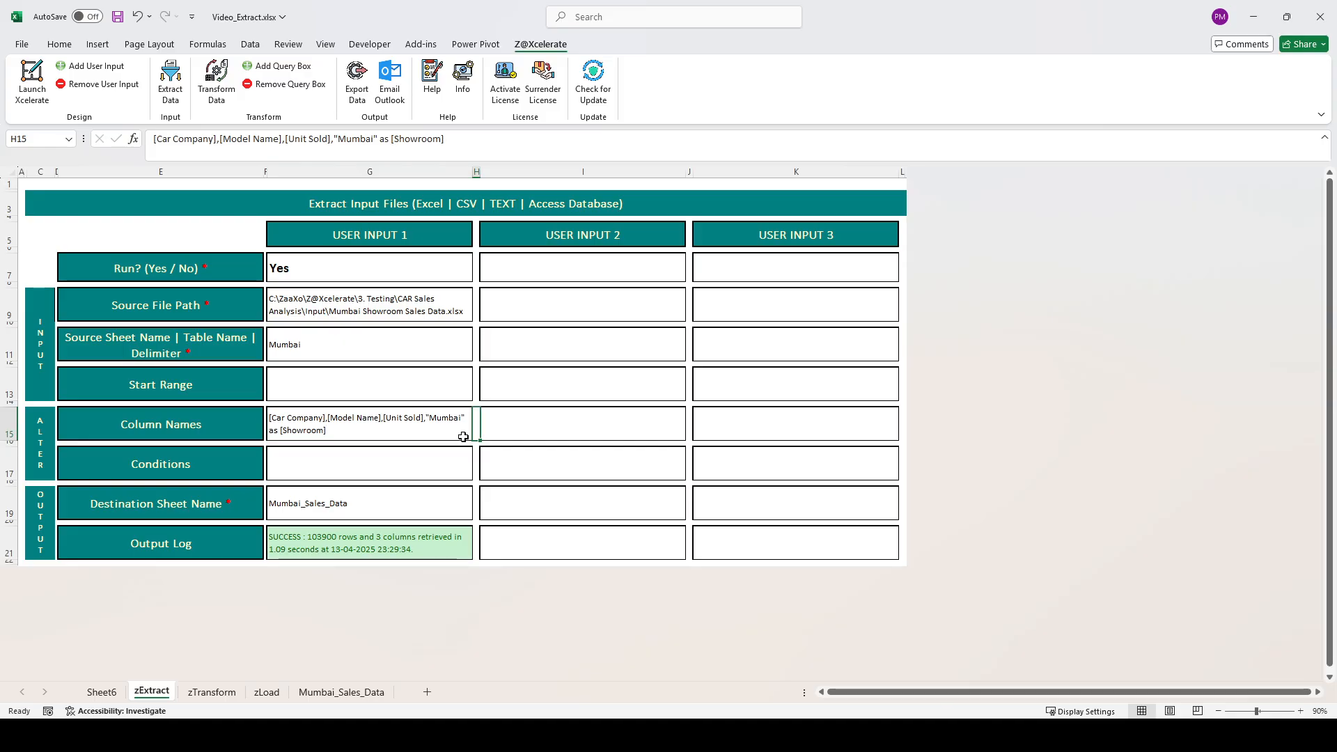
Run Extract Data and autofit the Showroom and Car Company columns of the Mumbai_Sales_Data sheet.
left_click(176, 106)
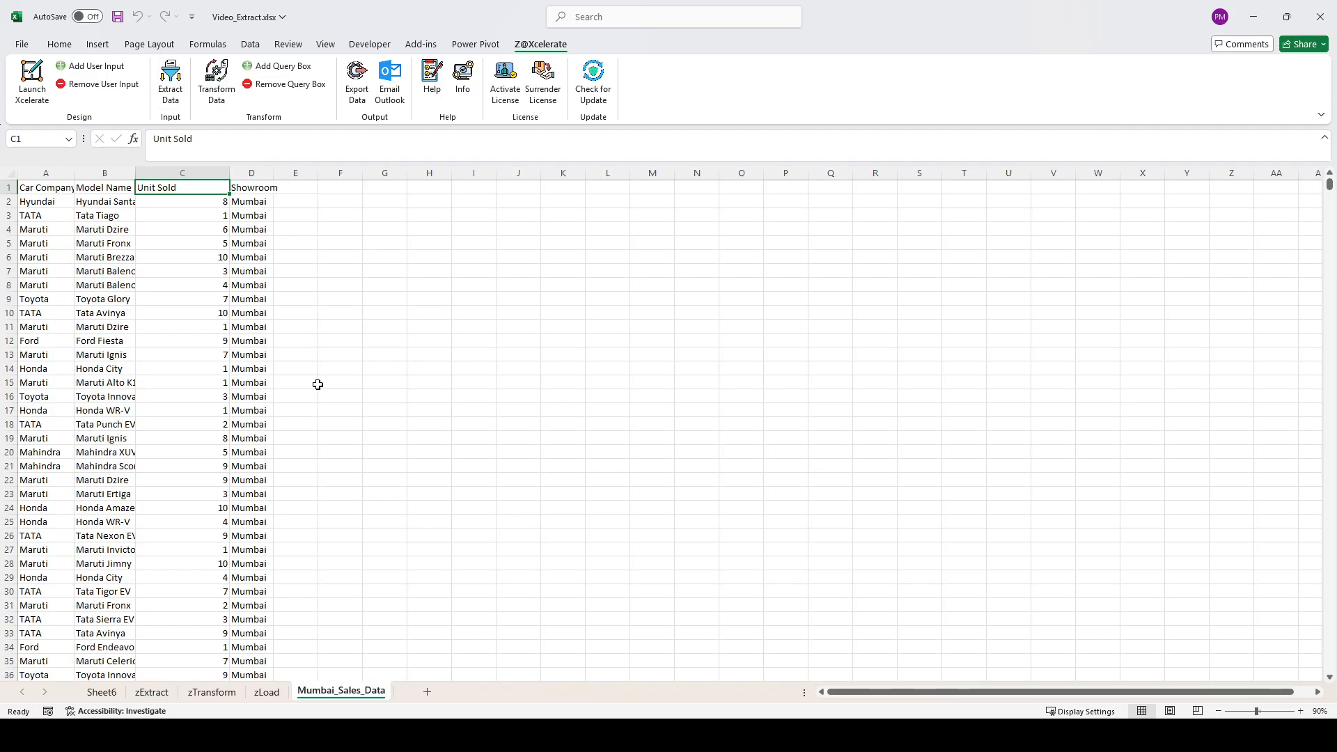
left_click(262, 188)
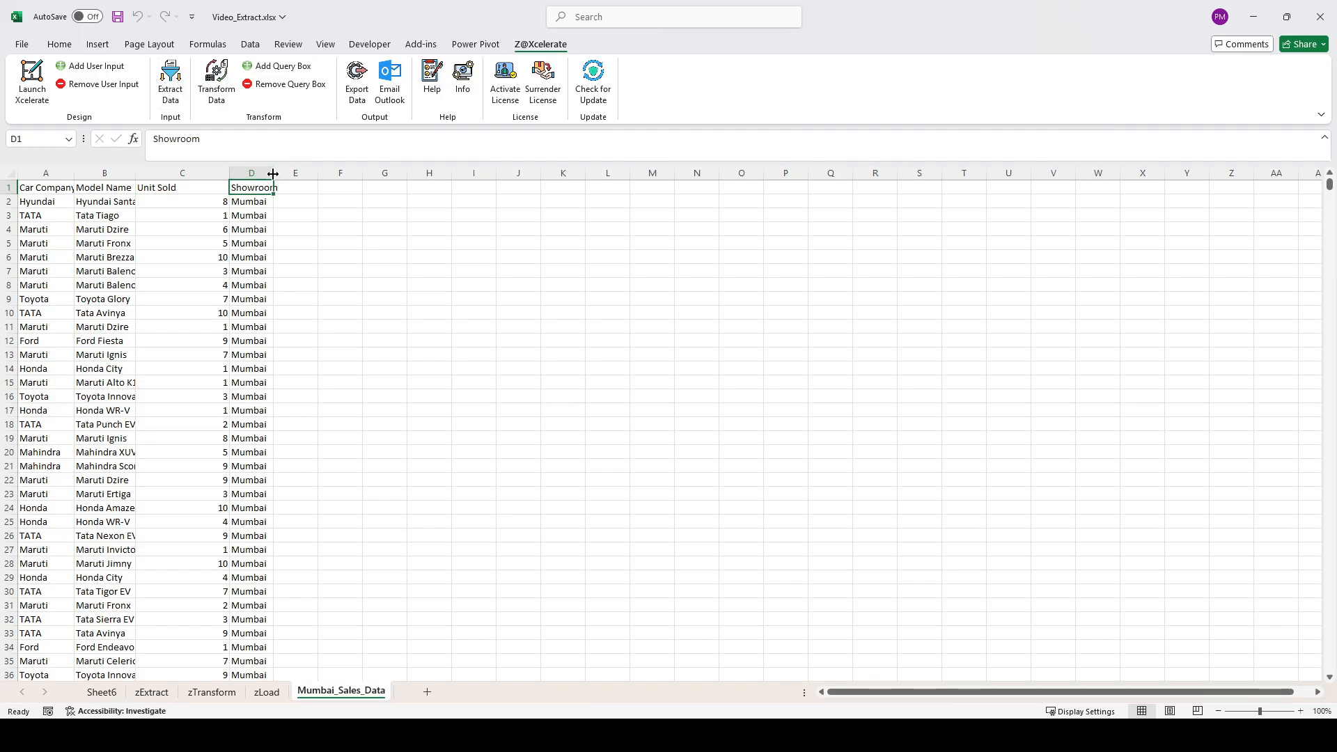
double_click(274, 172)
left_click(258, 202)
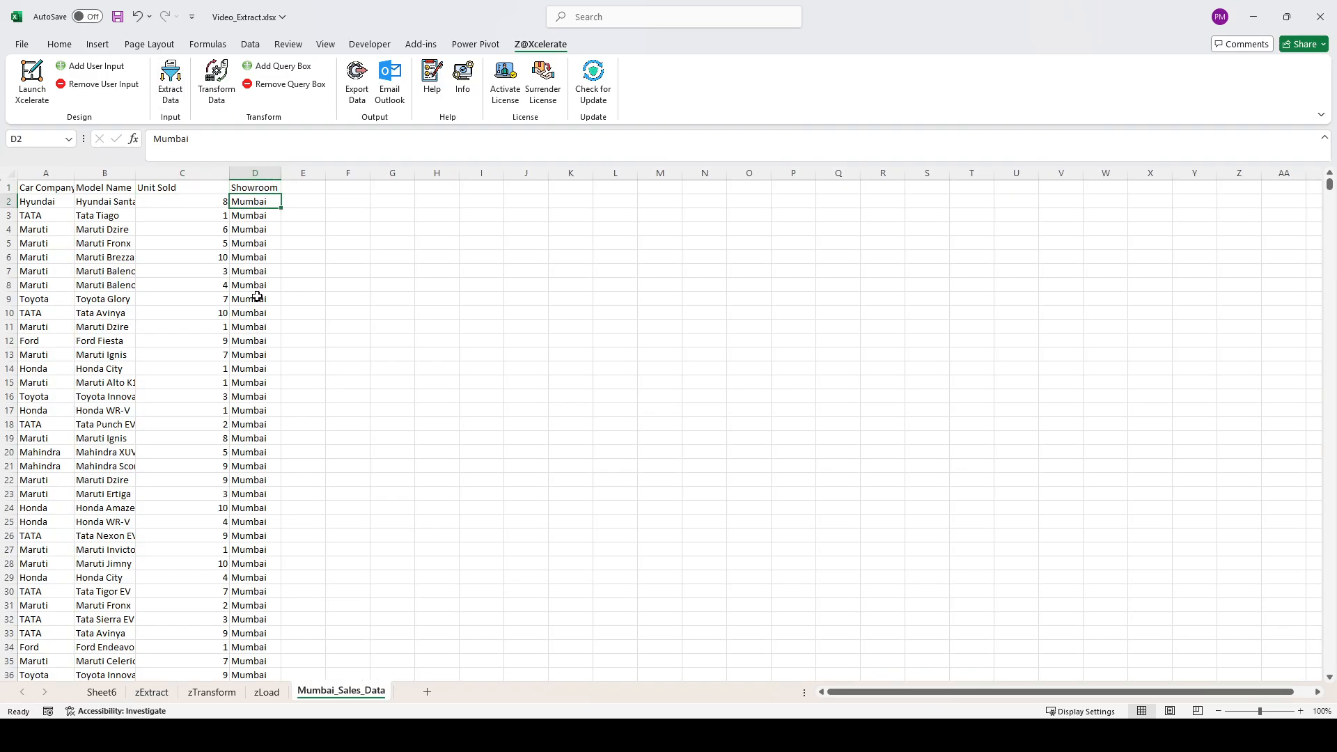
left_click(152, 691)
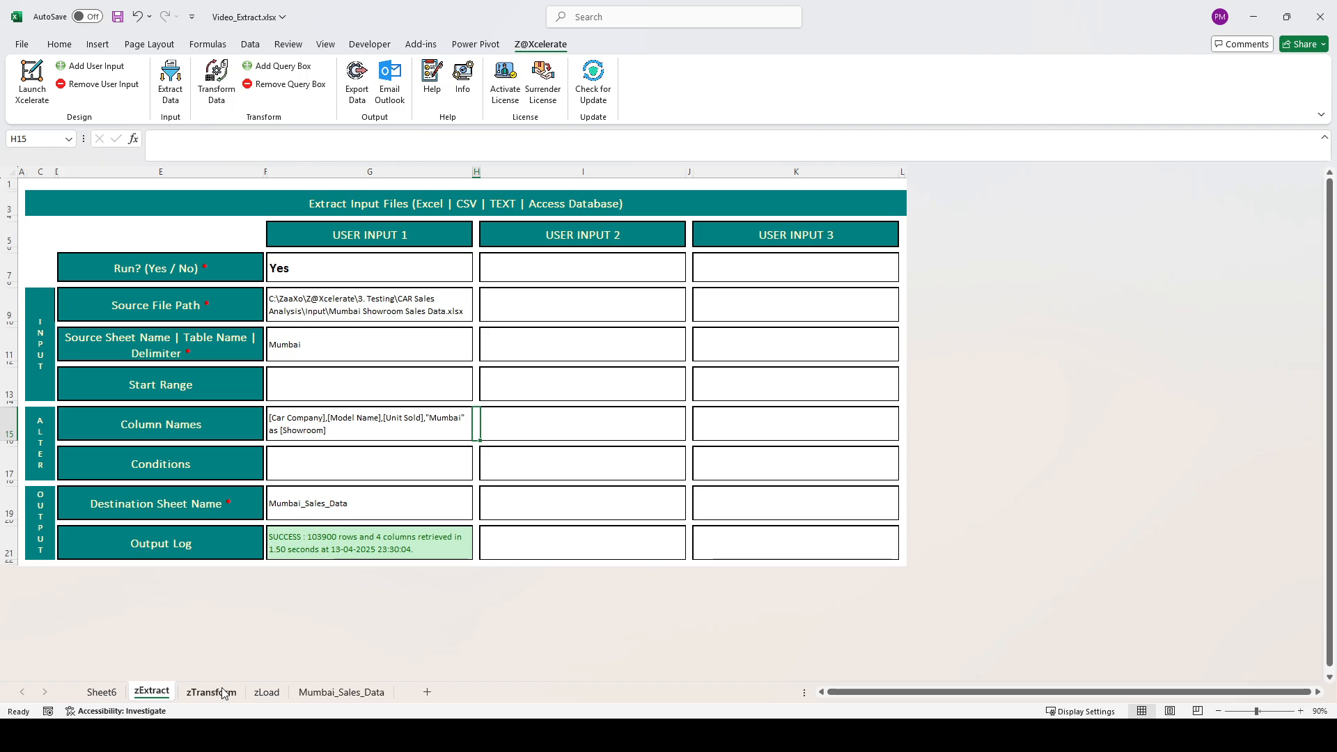
left_click(312, 694)
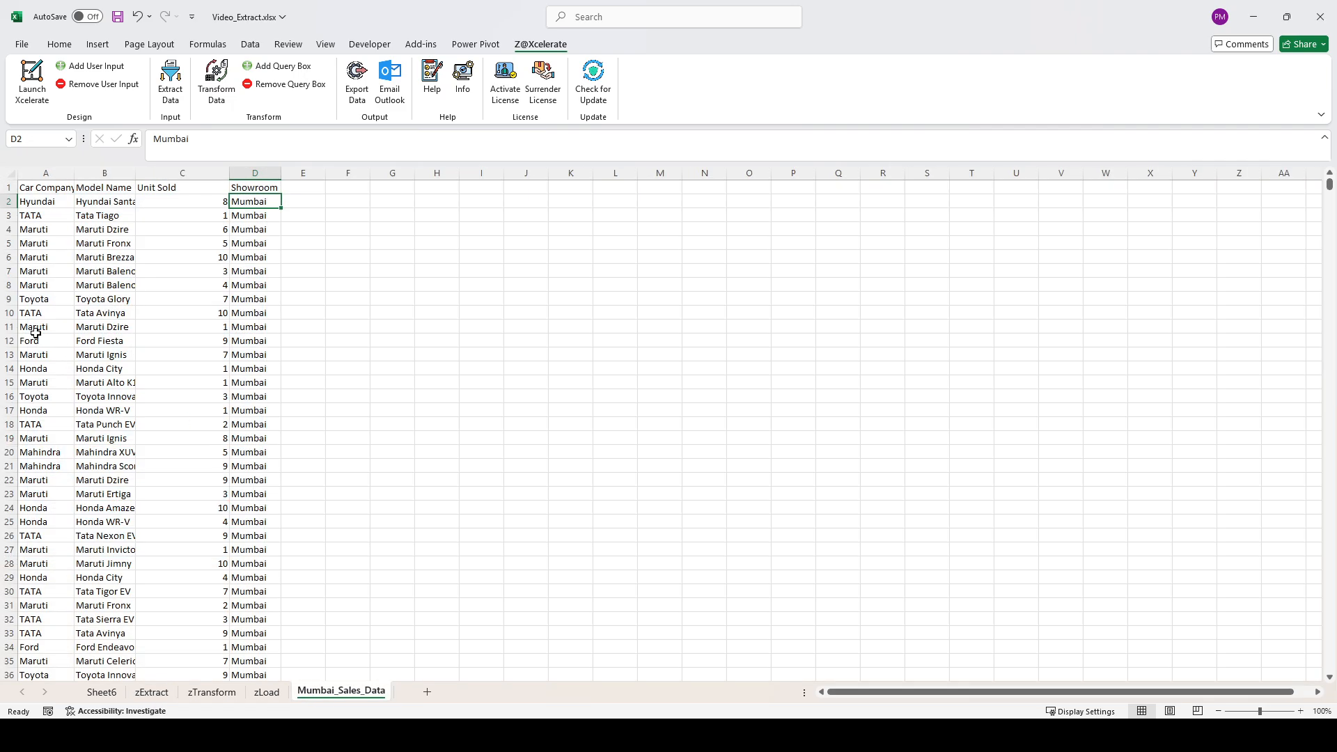
double_click(74, 173)
left_click(60, 203)
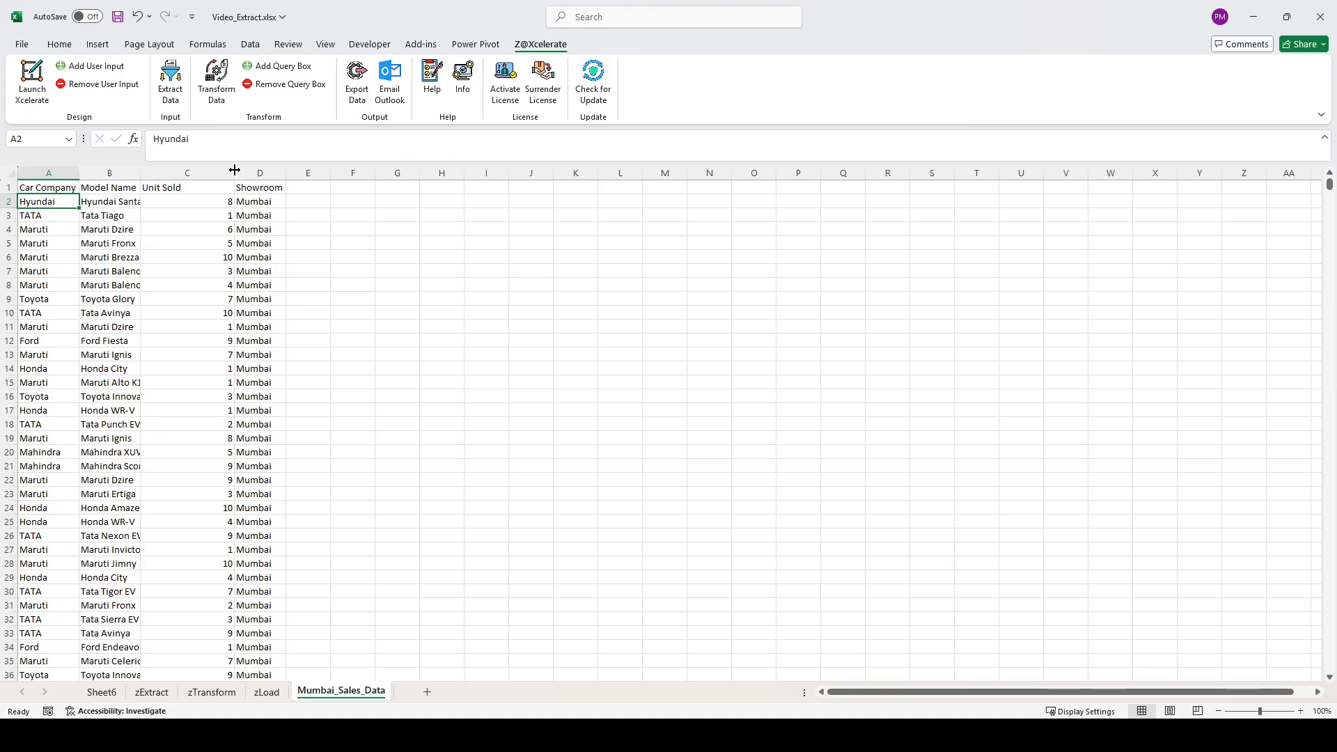
left_click_drag(217, 137, 3, 112)
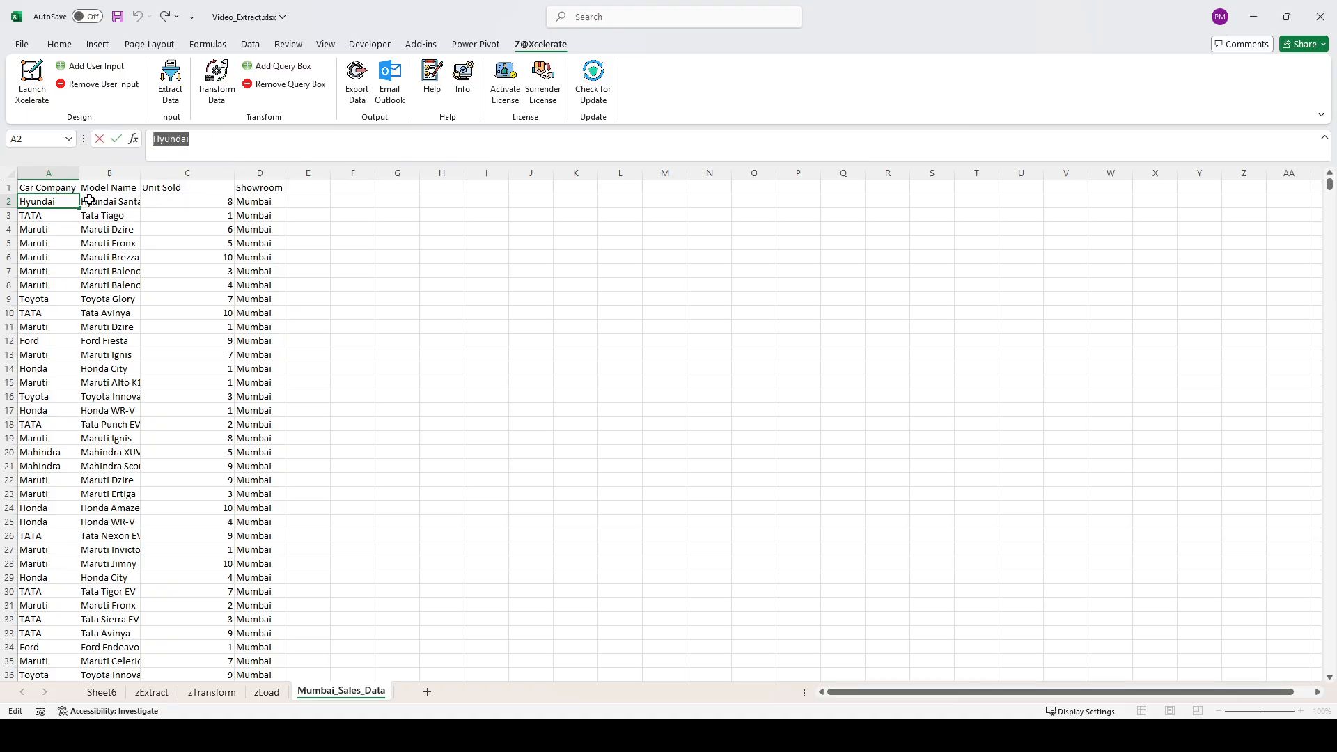
key("Escape")
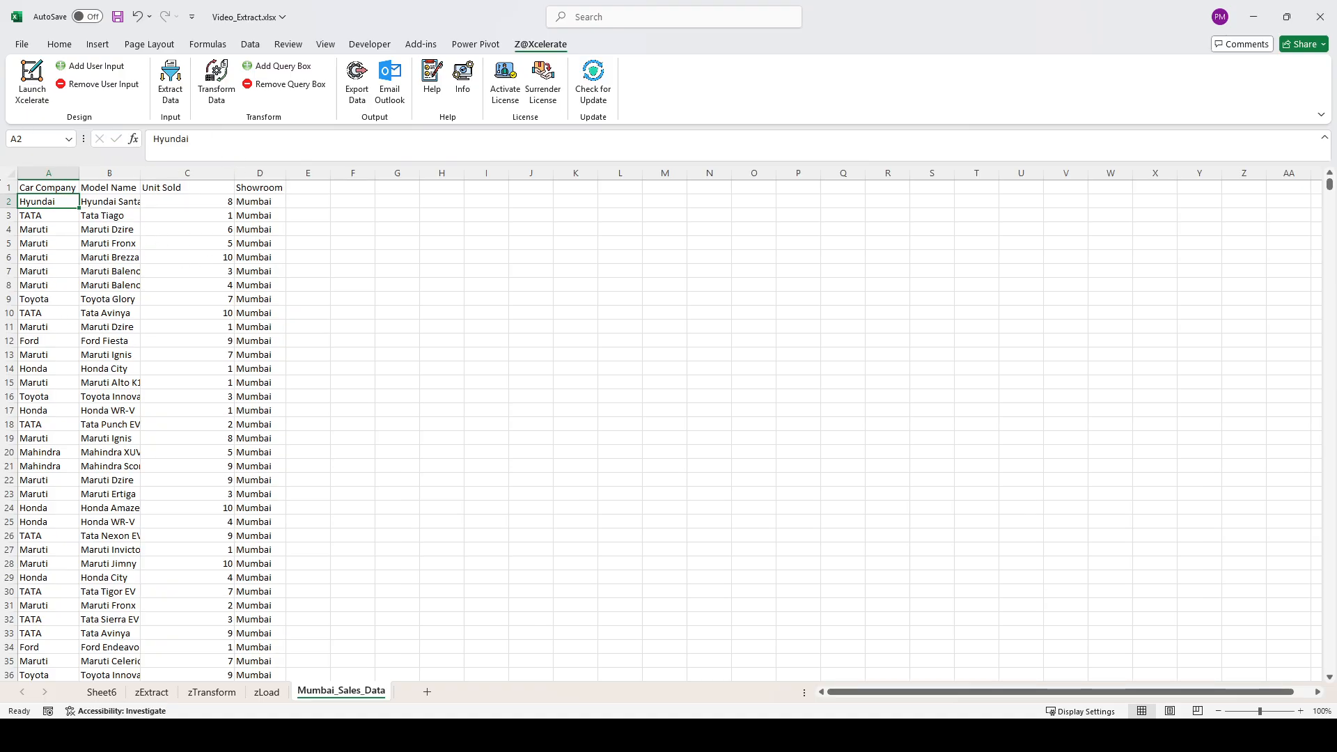
left_click(152, 692)
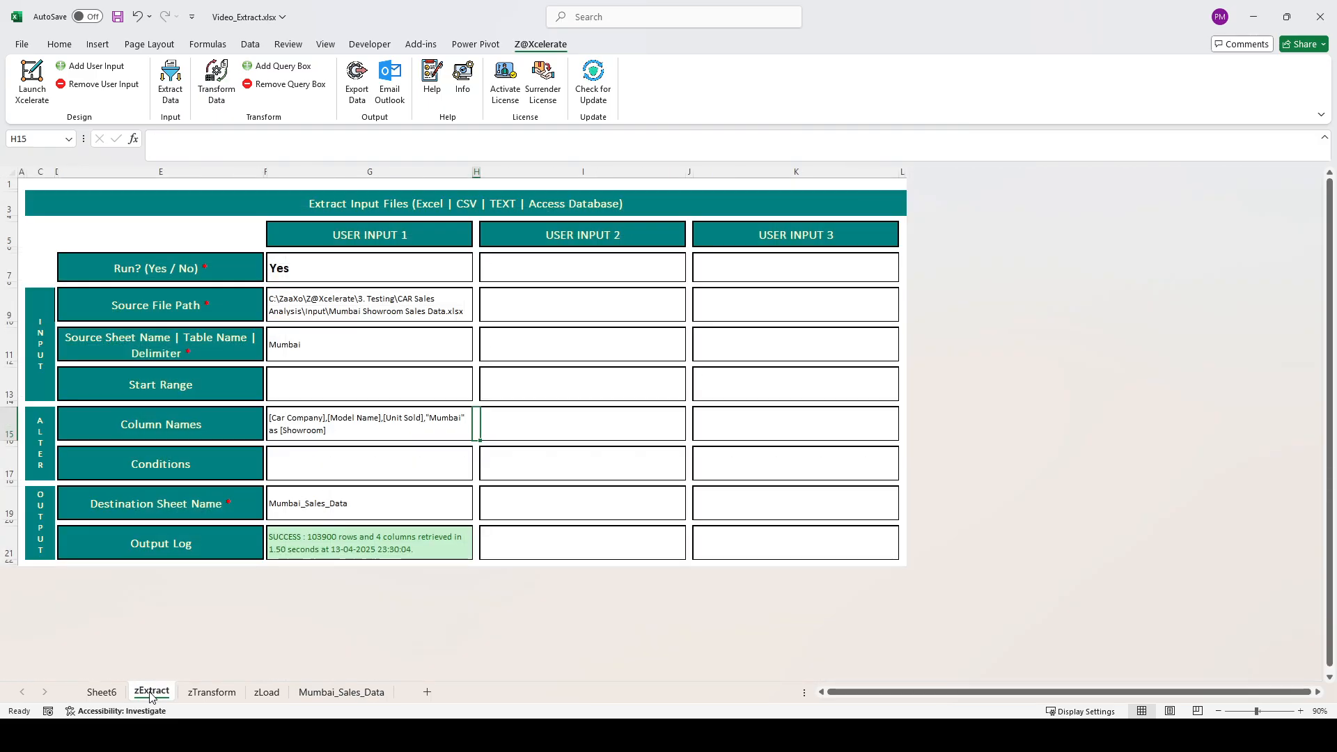
left_click(299, 461)
double_click(299, 462)
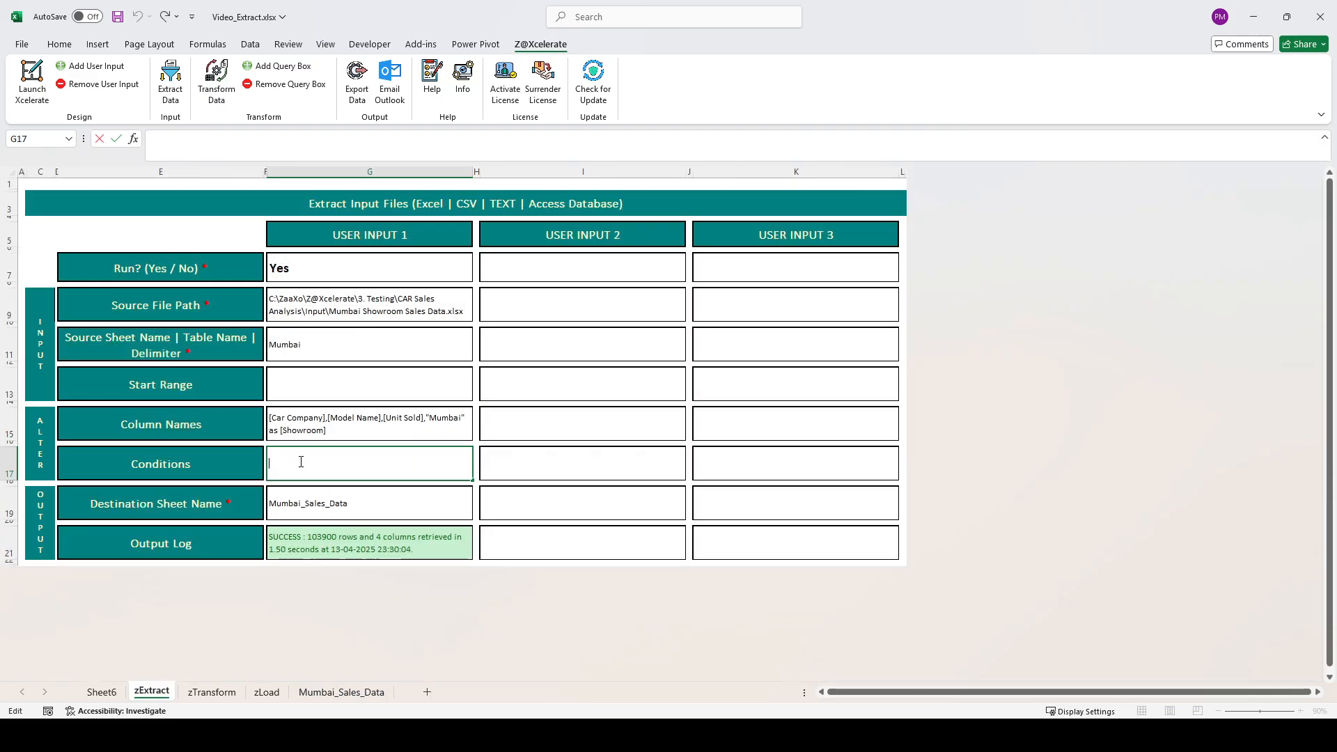
type("[Hyundai")
key("Escape")
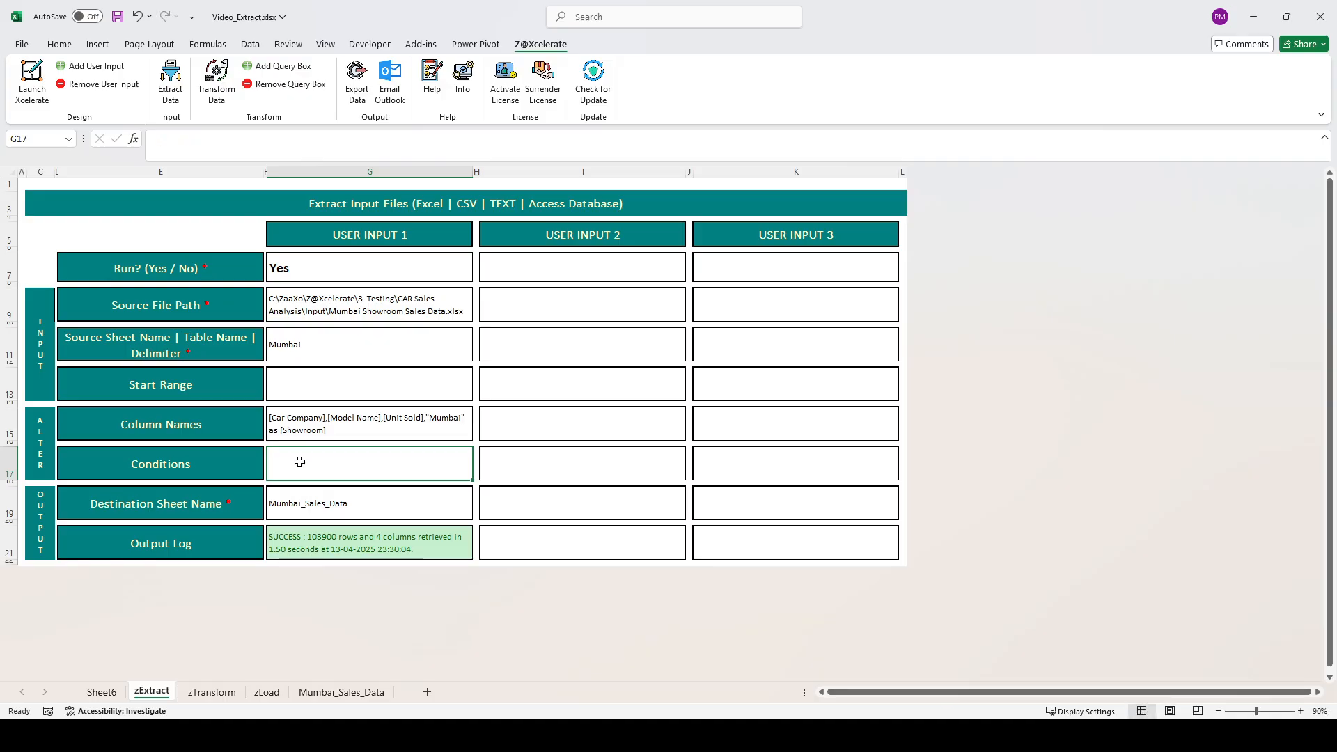
Copy [Car Company] from USER INPUT 1's Column Names into its Conditions, keeping only a single opening bracket.
left_click(303, 417)
double_click(325, 418)
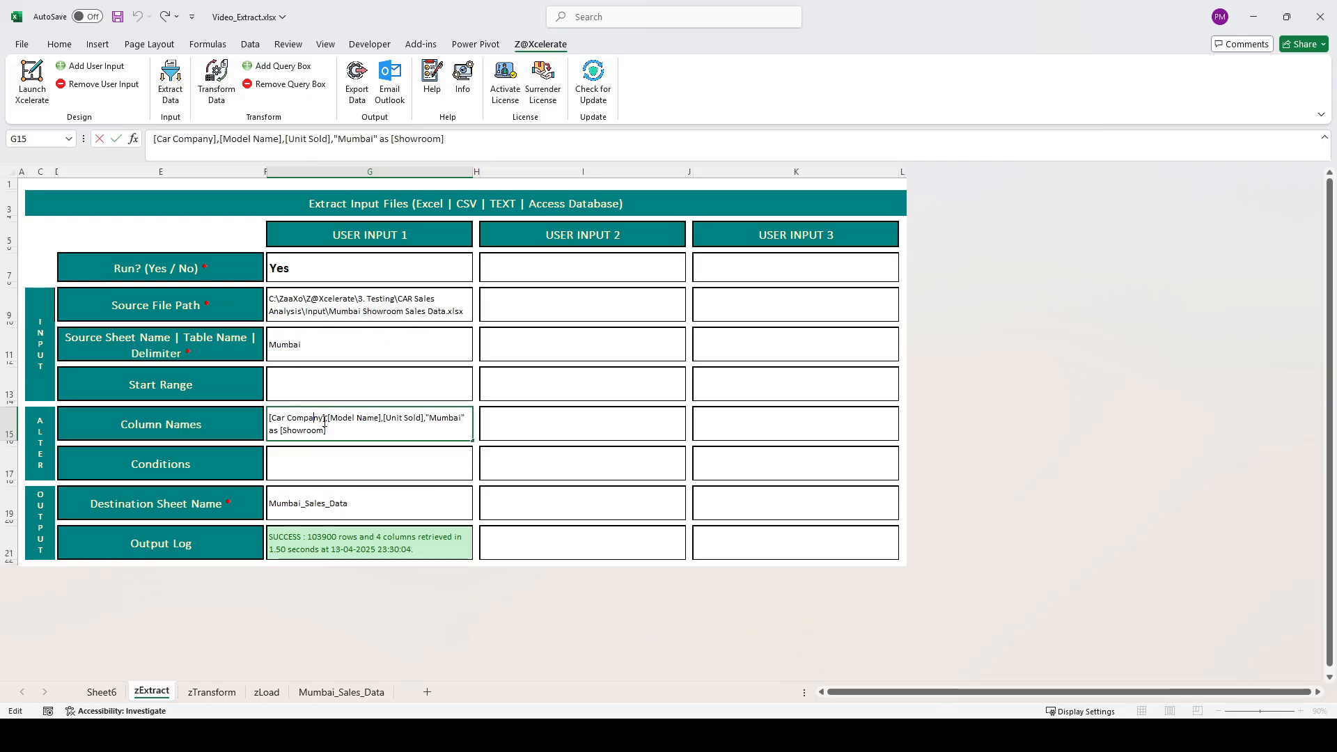
key("shift+Home")
key("ctrl+c")
key("Escape")
left_click(329, 461)
double_click(330, 461)
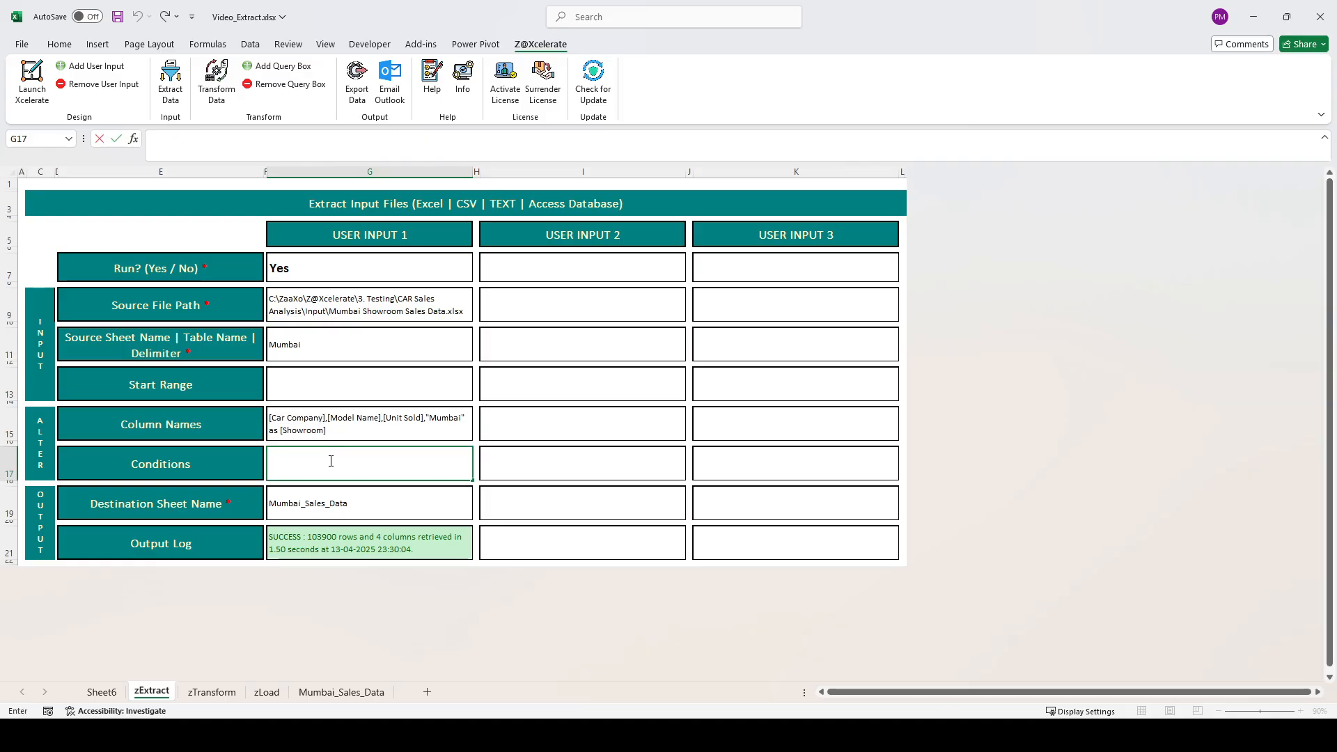
type("[")
key("ctrl+v")
key("BackSpace")
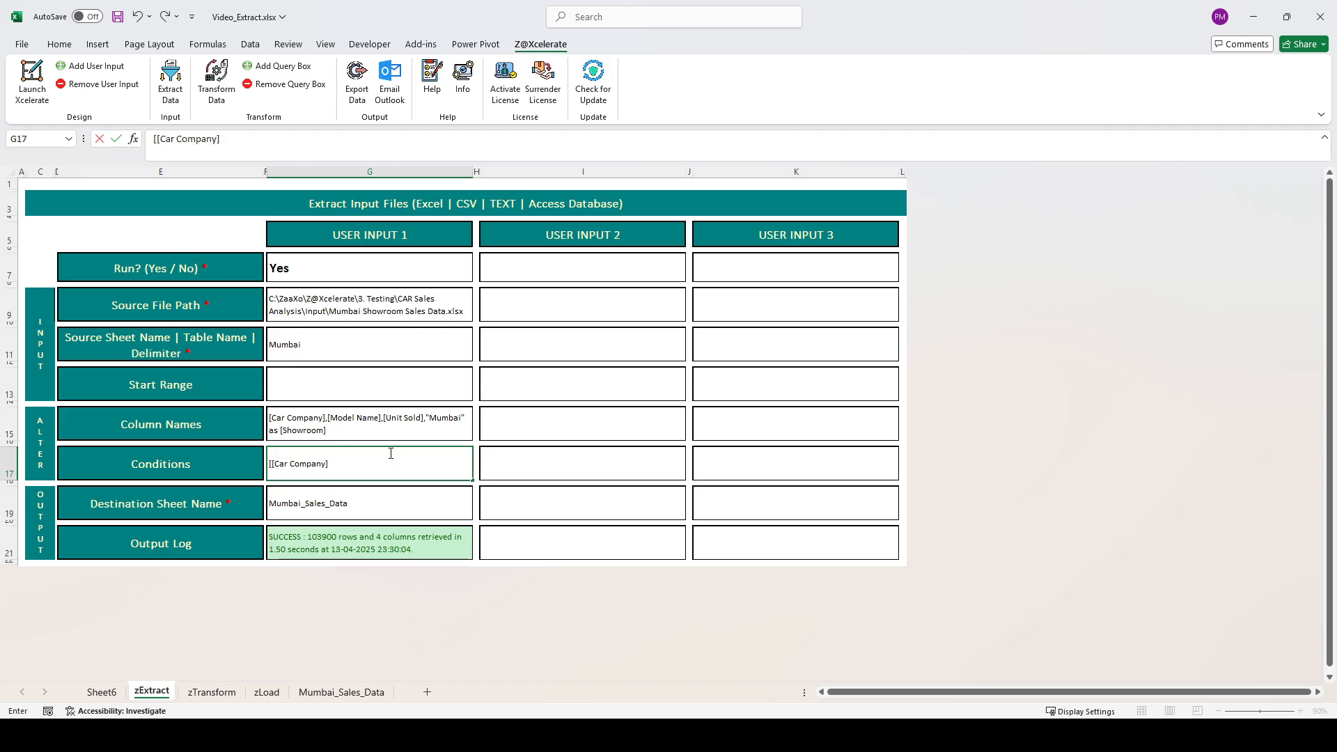
key("Home")
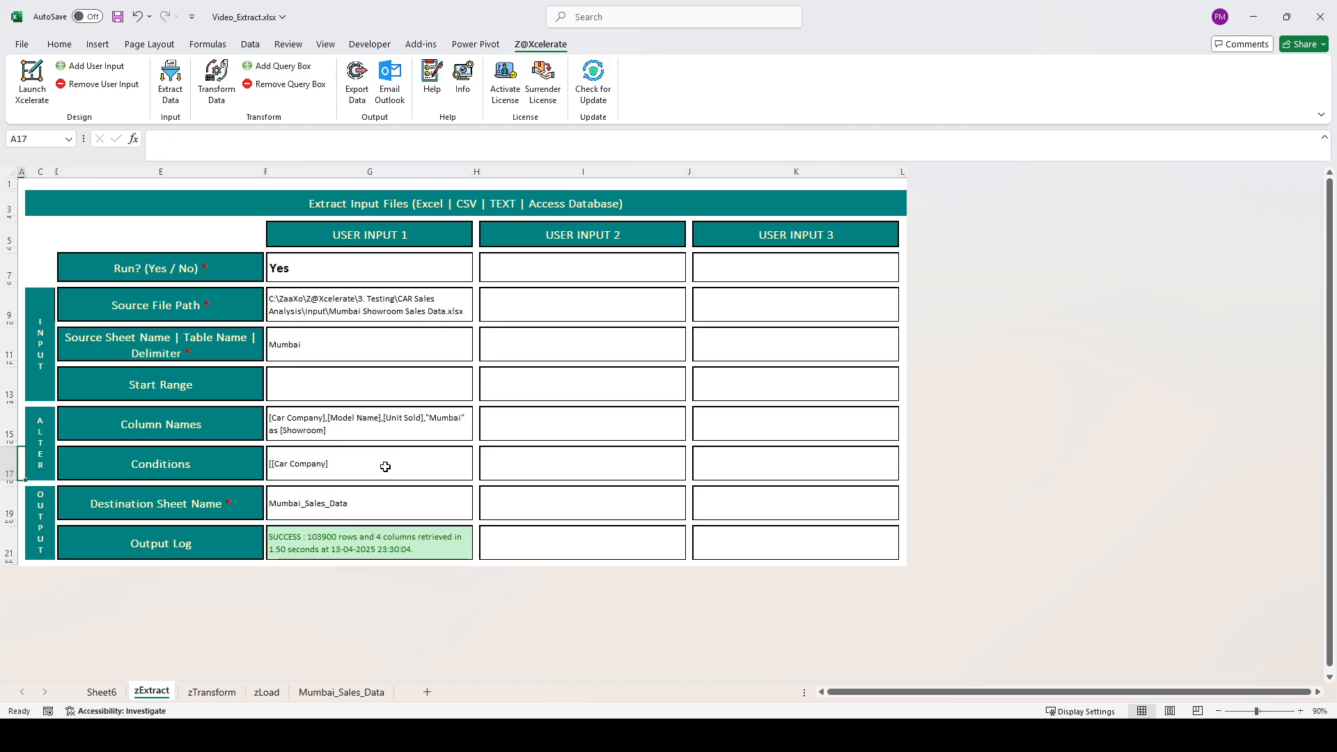
double_click(385, 467)
key("Delete")
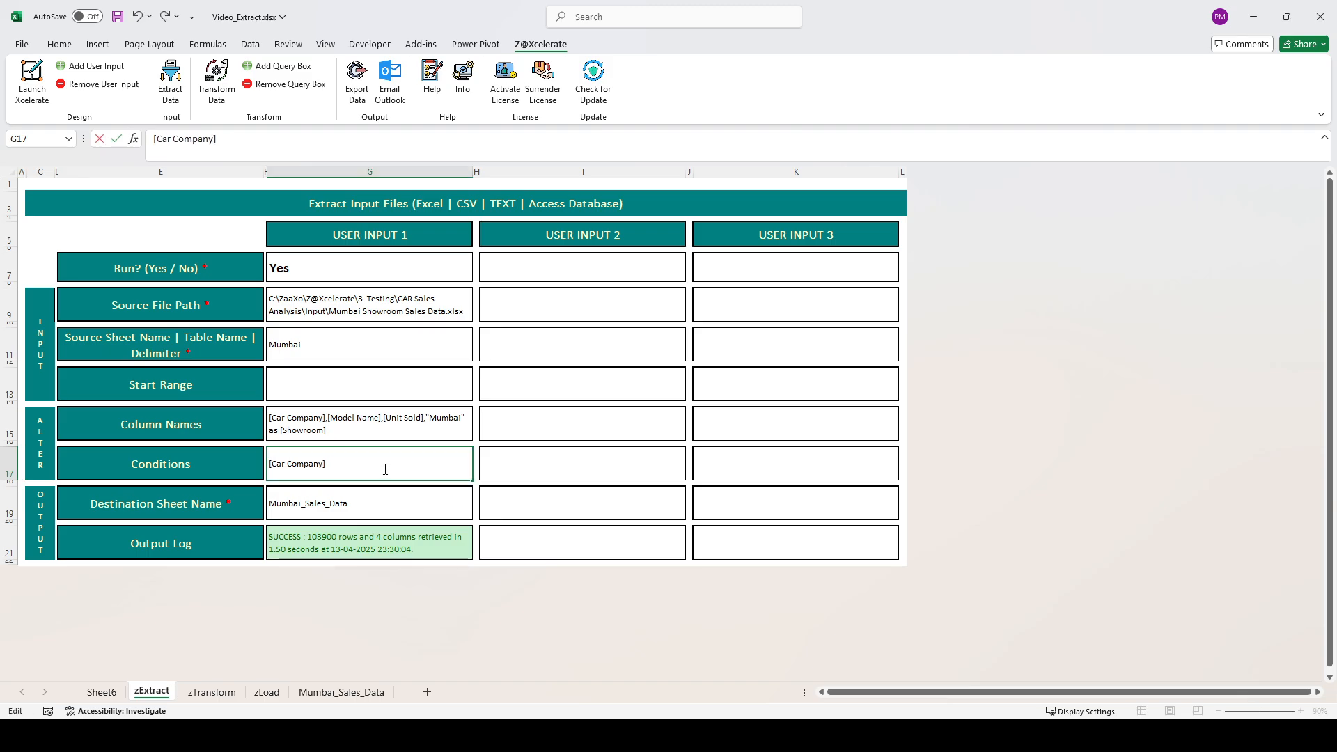
Complete USER INPUT 1's condition as [Car Company] = "hyundai" and run Extract Data.
type("= \"hyundai\"")
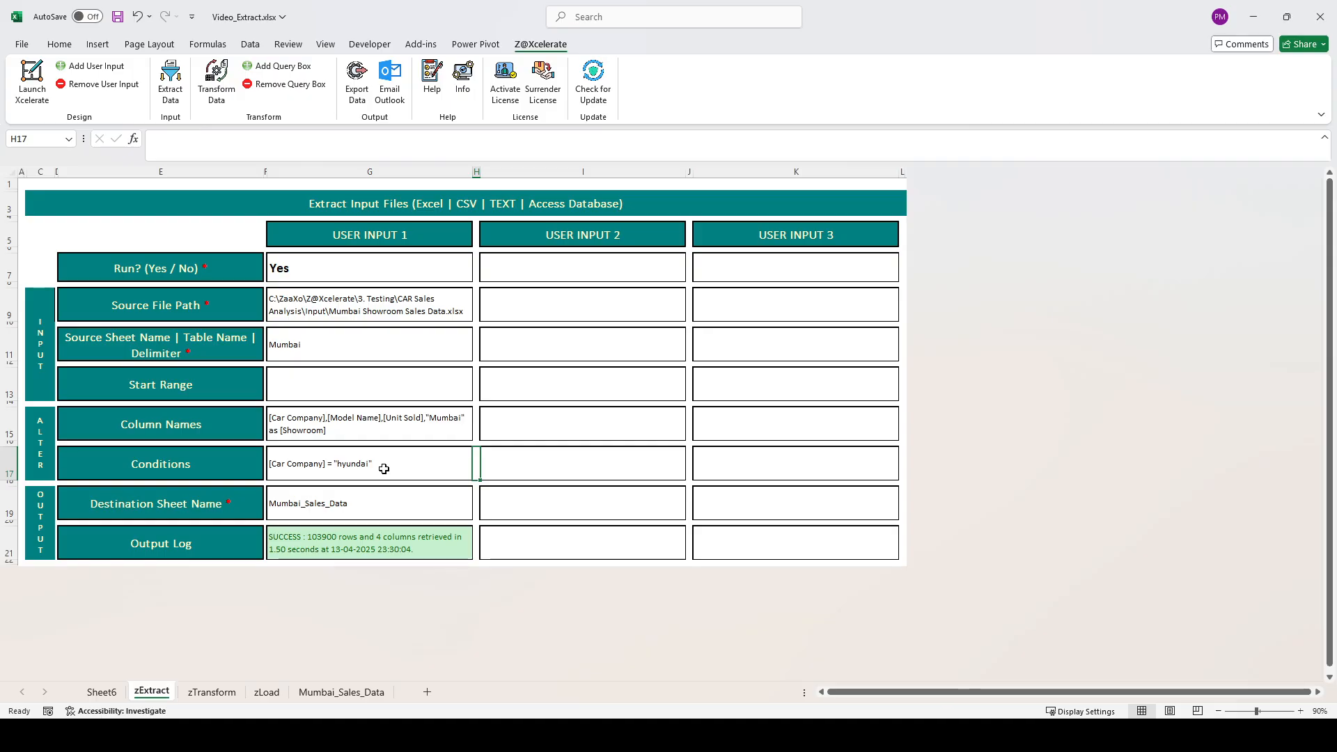
key("ctrl+Return")
left_click(168, 103)
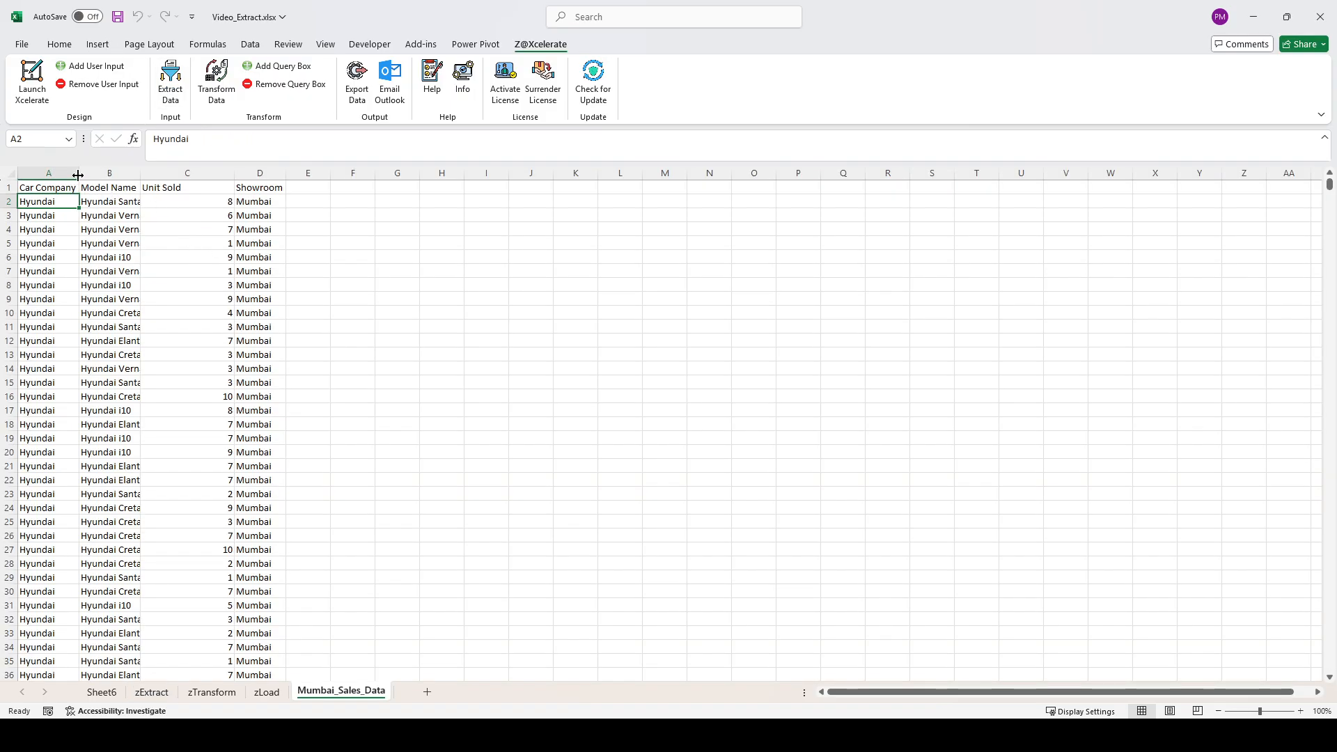
Add filters to the header row of the Mumbai_Sales_Data sheet.
left_click(57, 189)
key("ctrl+shift+l")
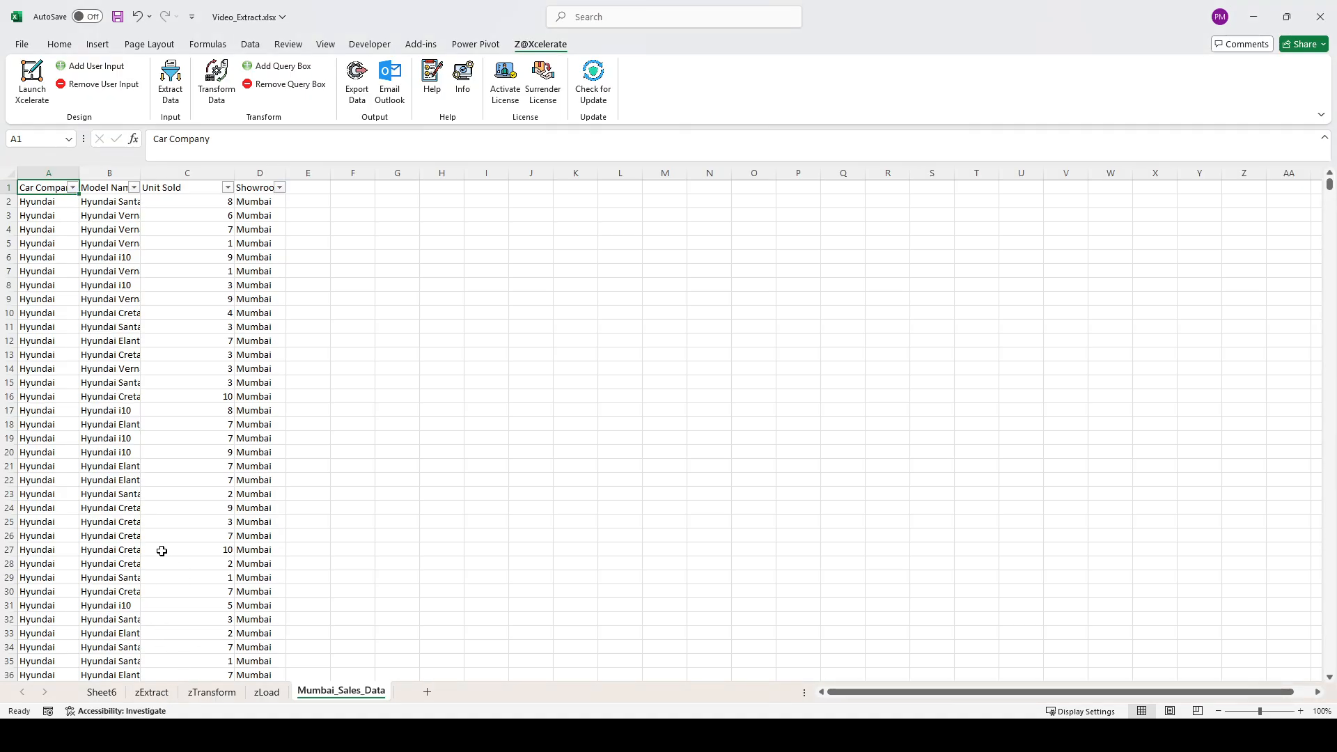
key("alt")
Examine USER INPUT 1's Conditions, Destination Sheet Name and Output Log on the zExtract sheet.
left_click(151, 691)
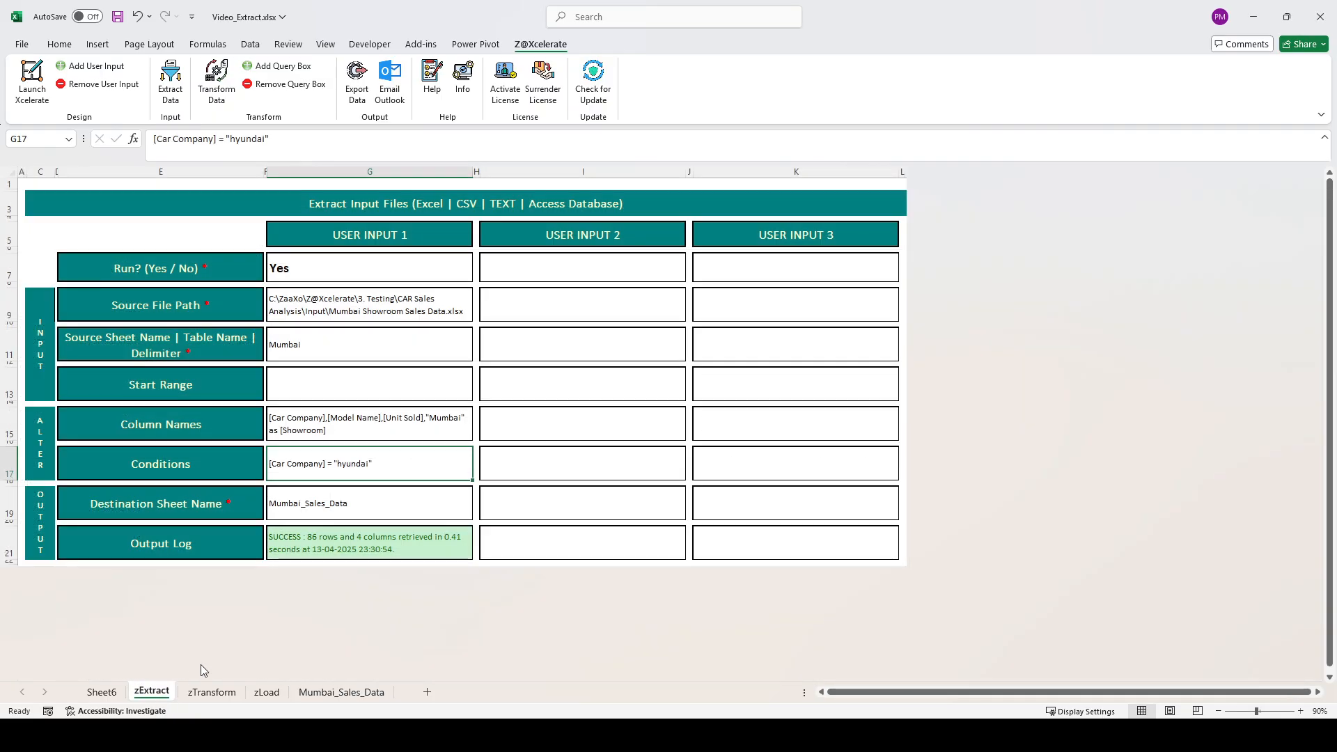
key("alt+Tab")
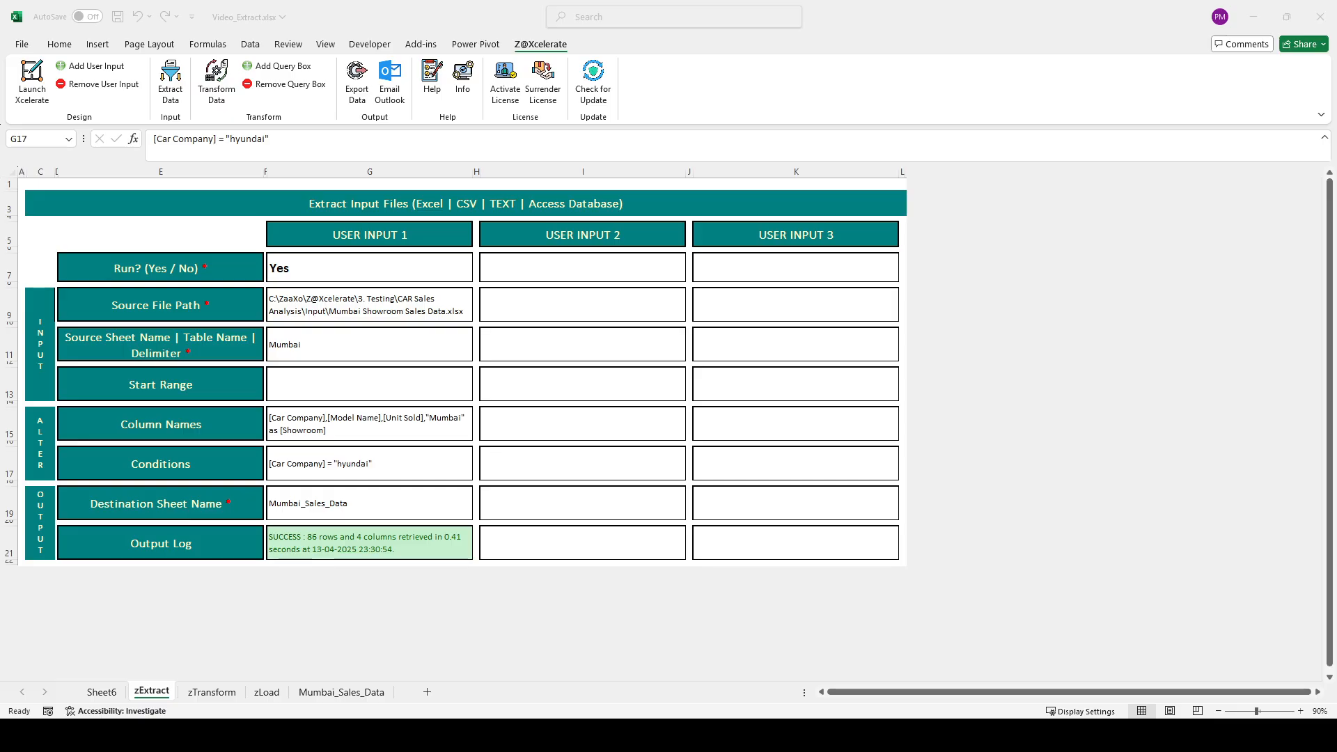
double_click(383, 468)
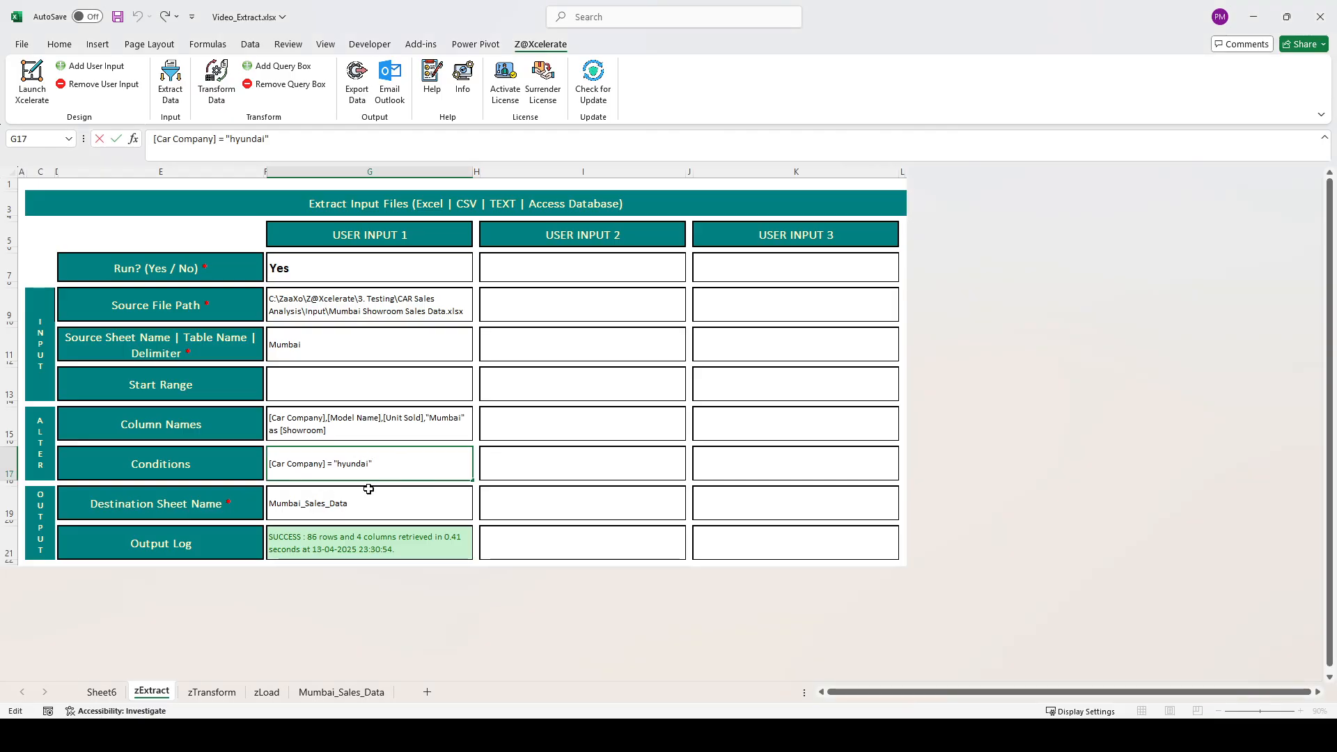
left_click(329, 507)
key("alt+Tab")
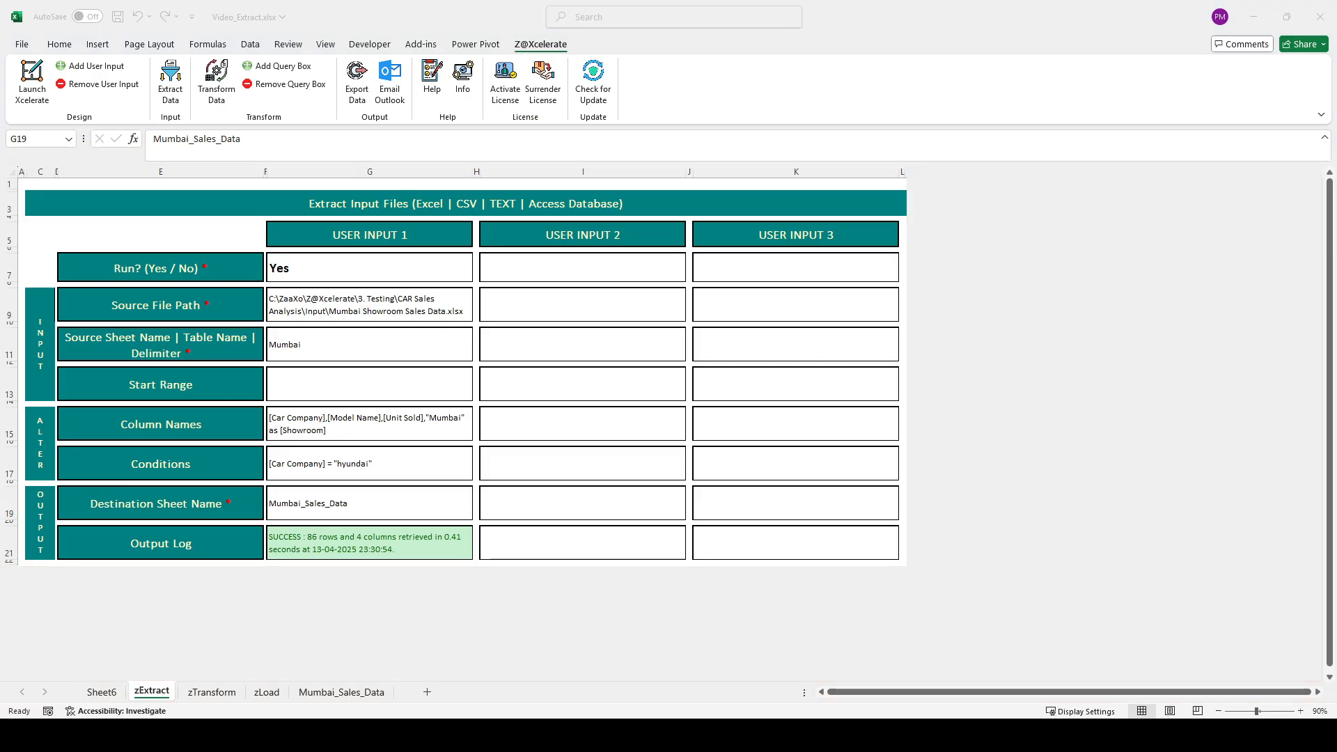